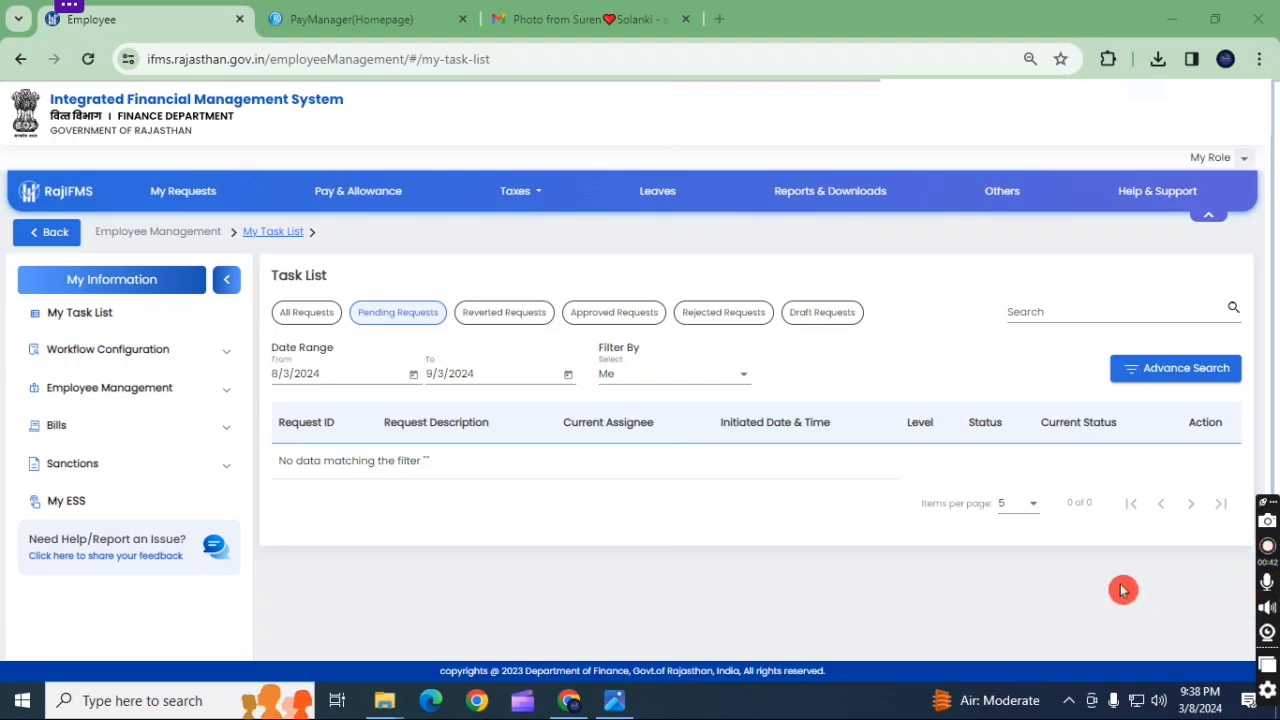
Open the Personal Details employee list under Employee Modification in Employee Management
click(118, 393)
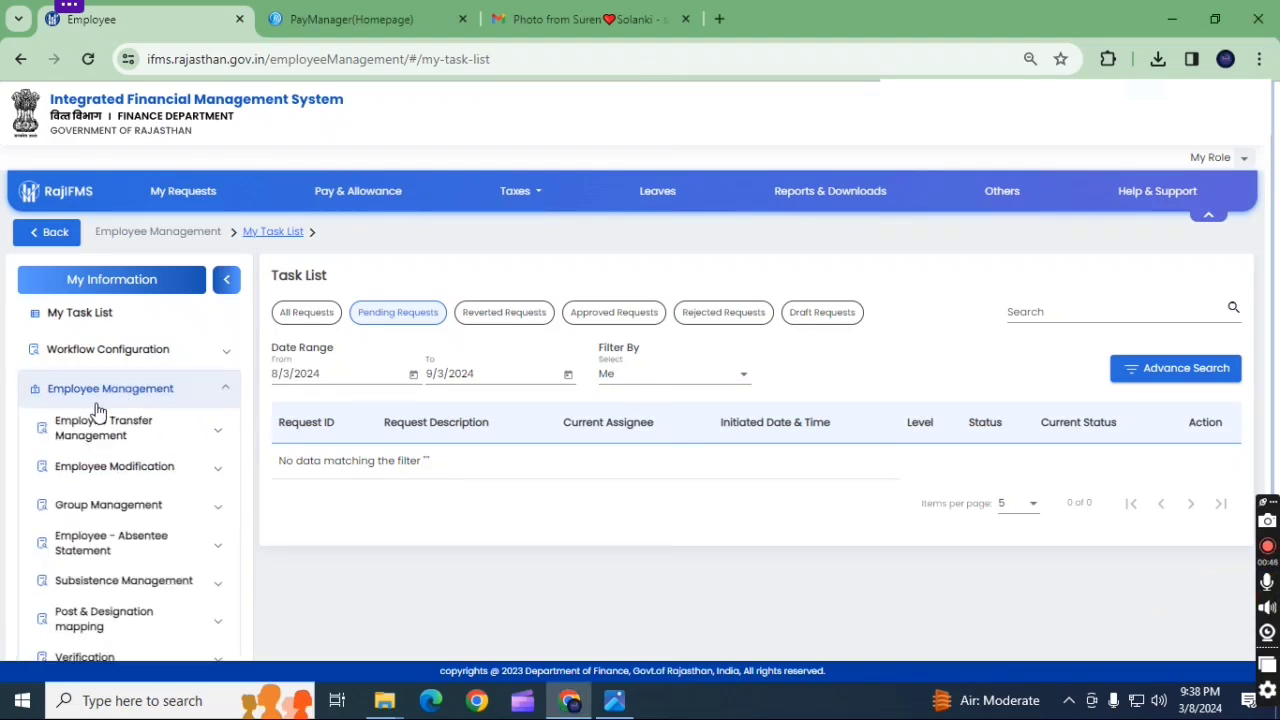
click(131, 468)
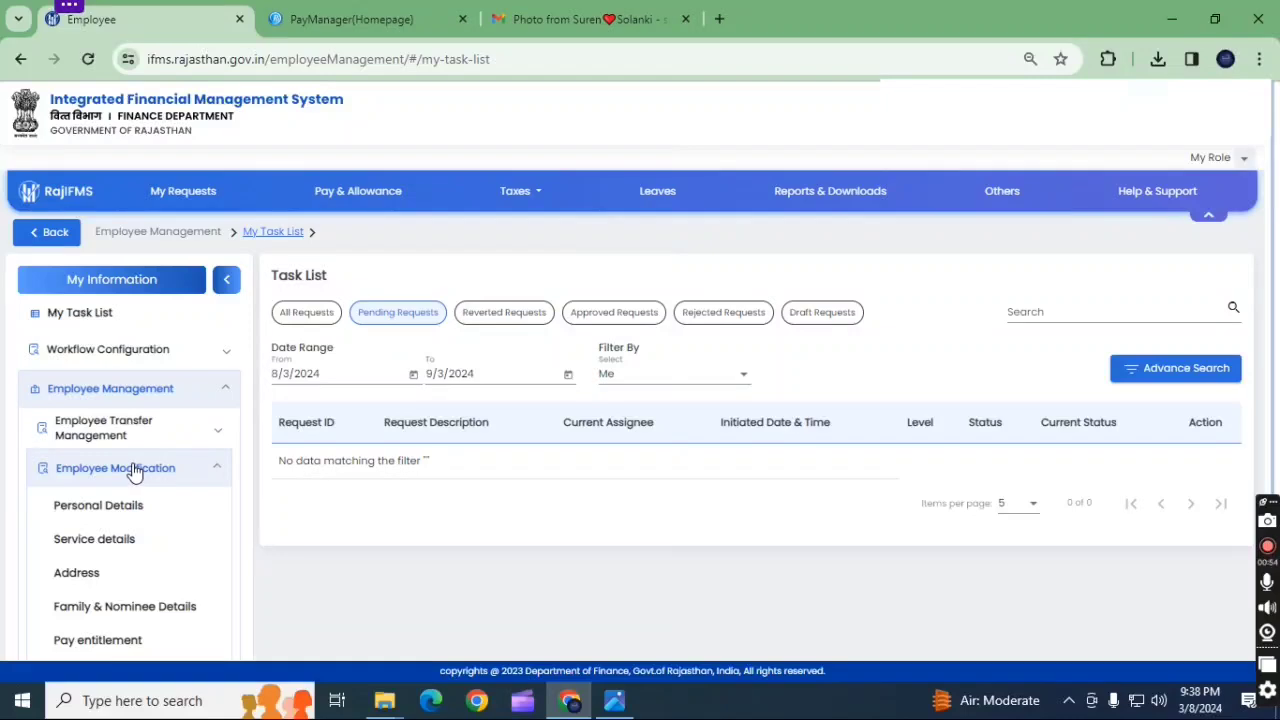
scroll(134, 466, down, 1)
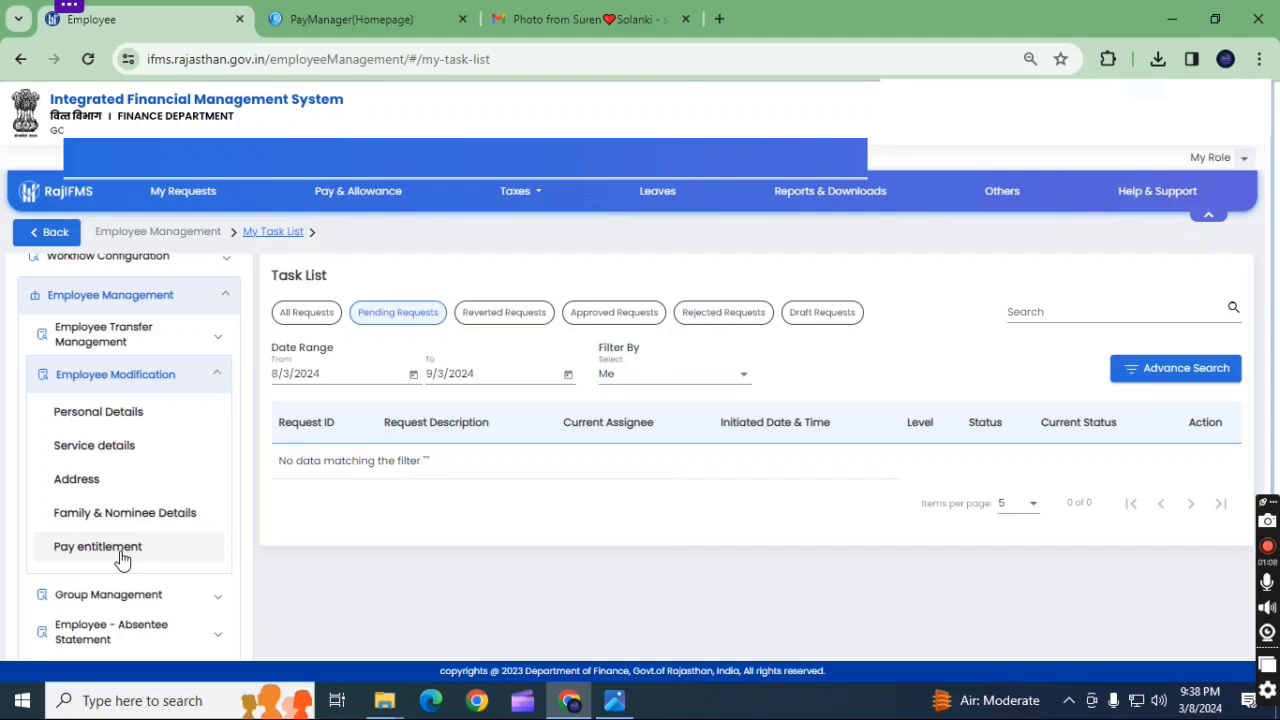
click(127, 424)
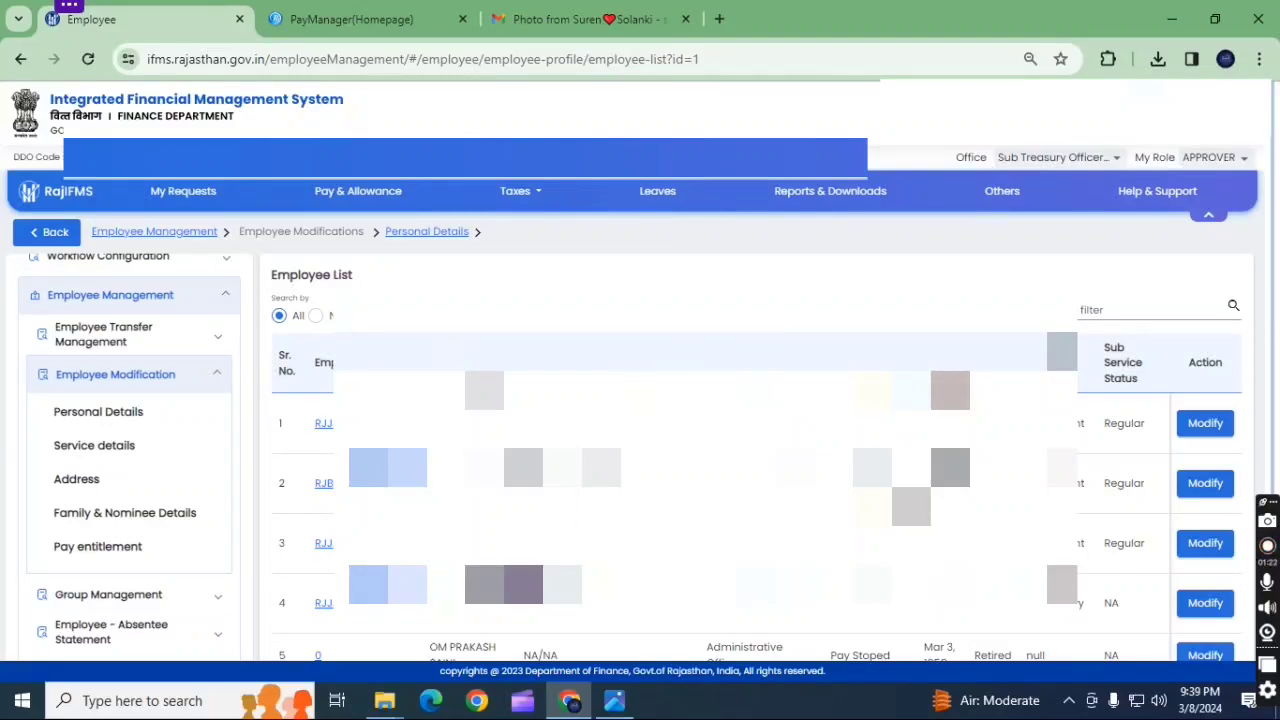
Filter the employee list by the group Sub Treasury Officer Chirawa and show 20 items per page
scroll(640, 420, down, 1)
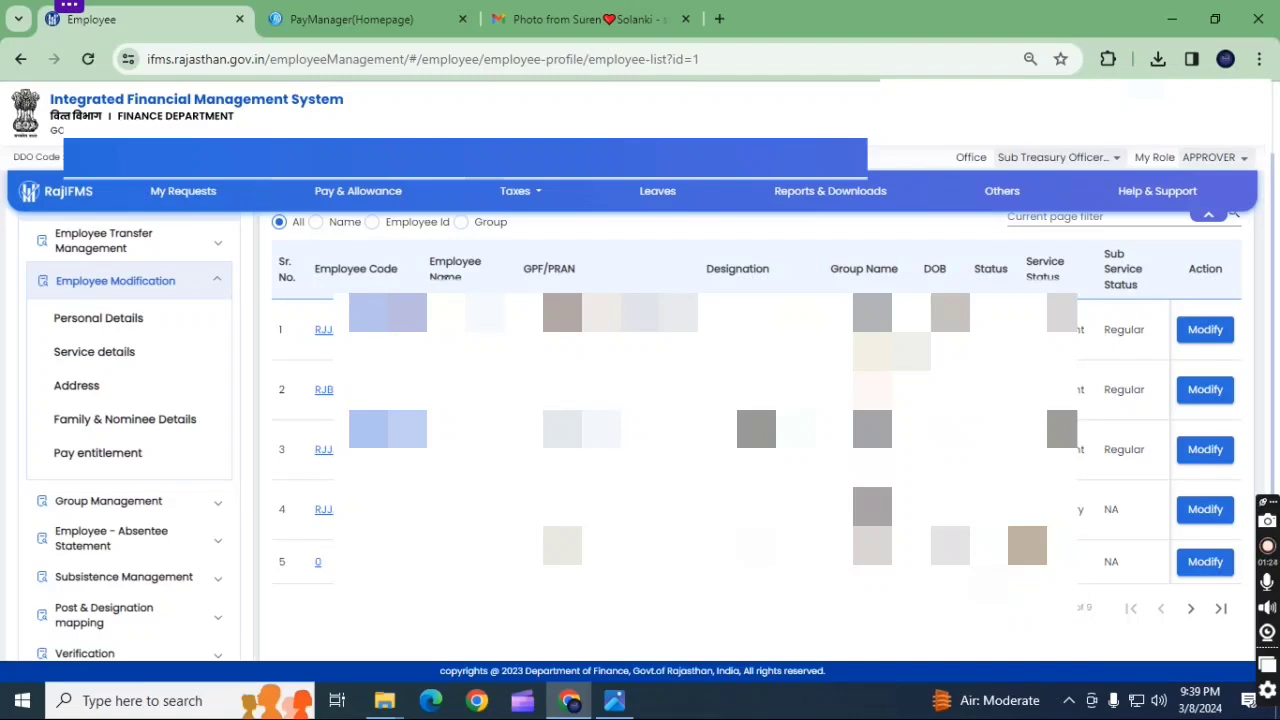
scroll(640, 420, up, 1)
click(316, 315)
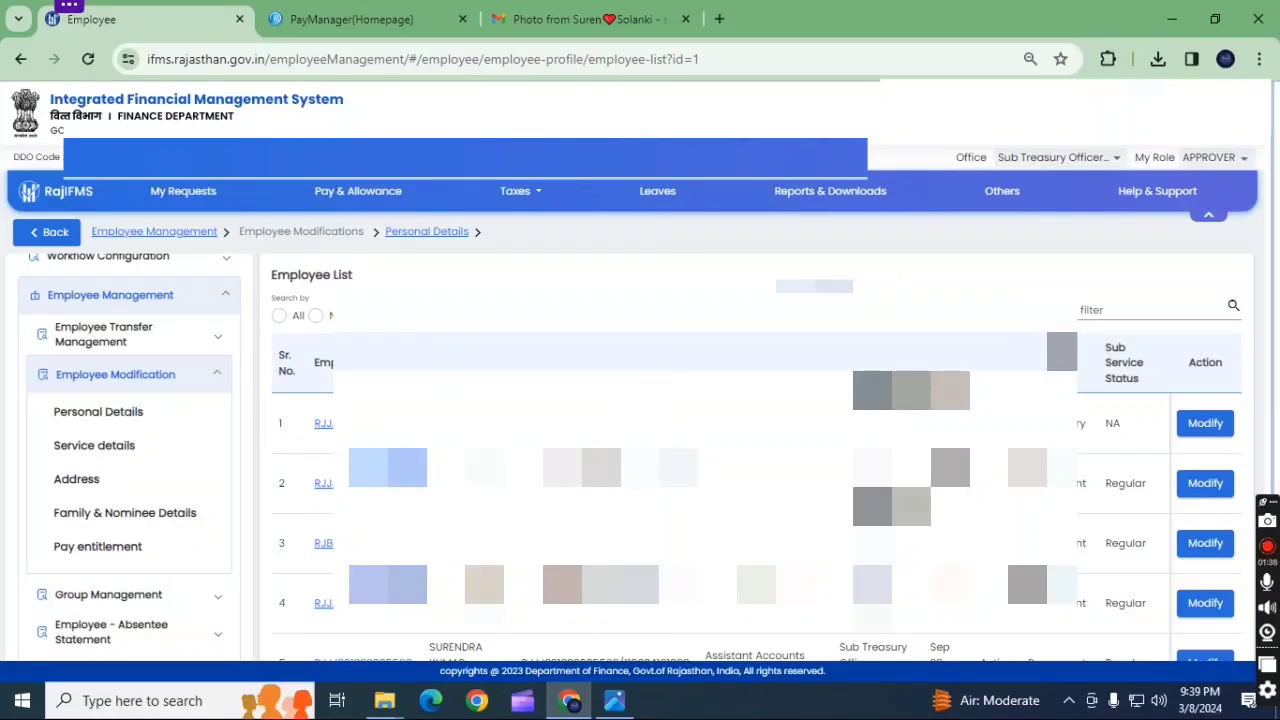
scroll(640, 400, down, 1)
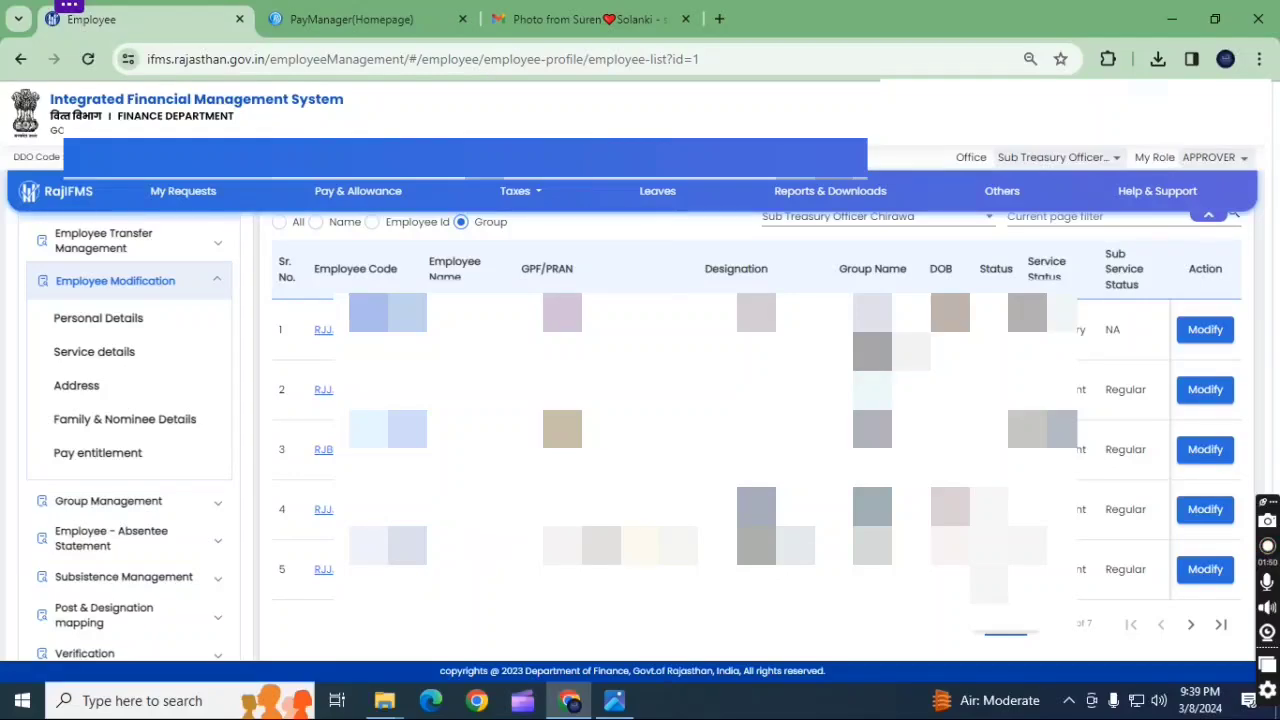
click(989, 545)
scroll(760, 420, down, 2)
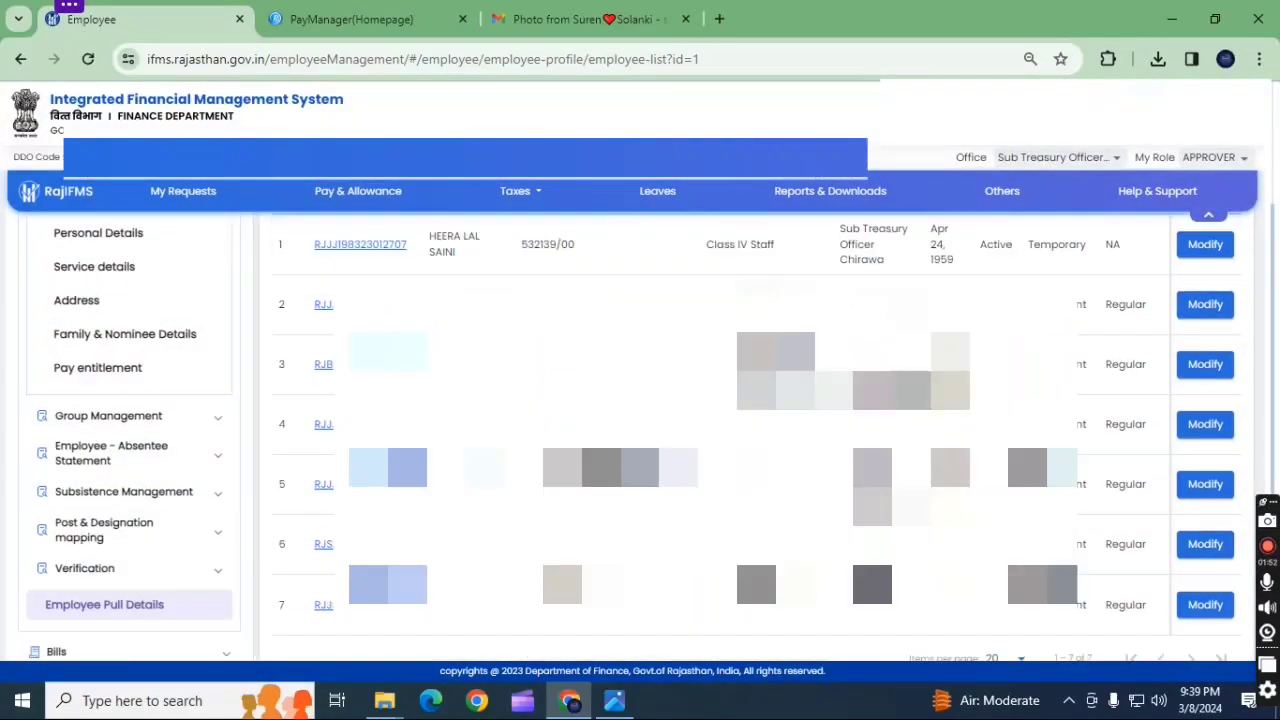
Open the fifth listed employee's personal details for modification
scroll(760, 420, up, 3)
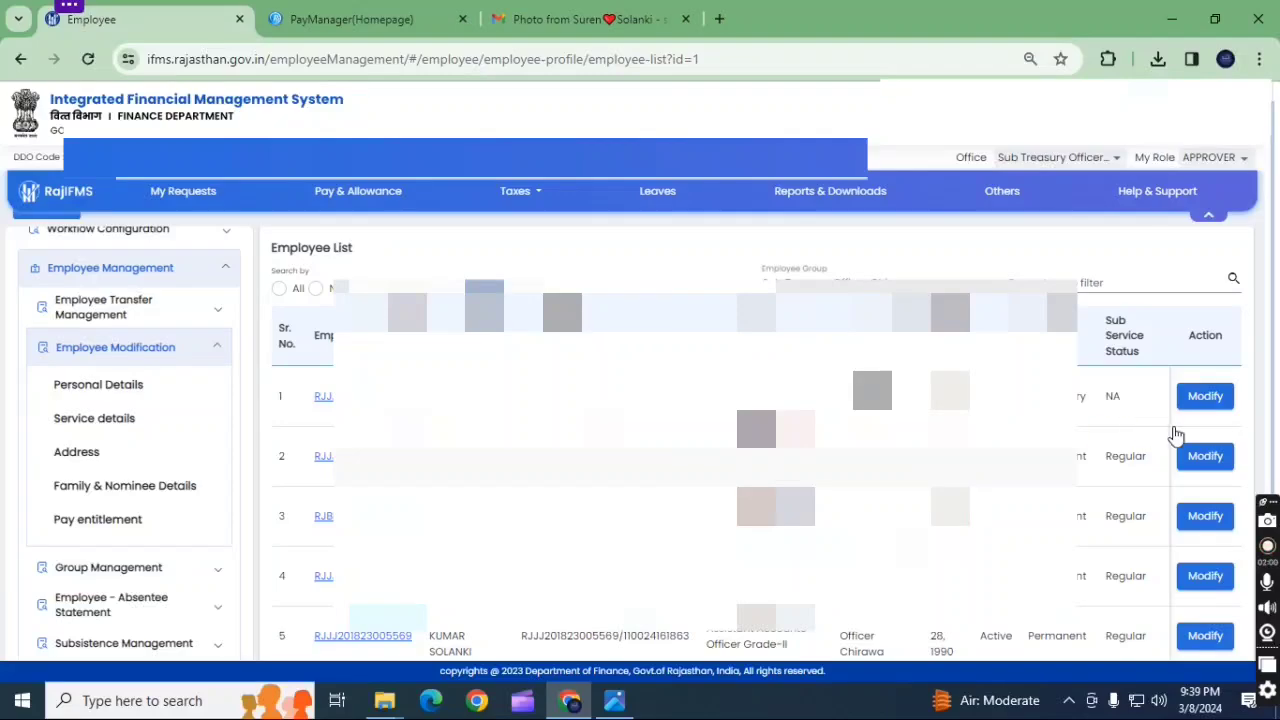
scroll(1176, 436, down, 1)
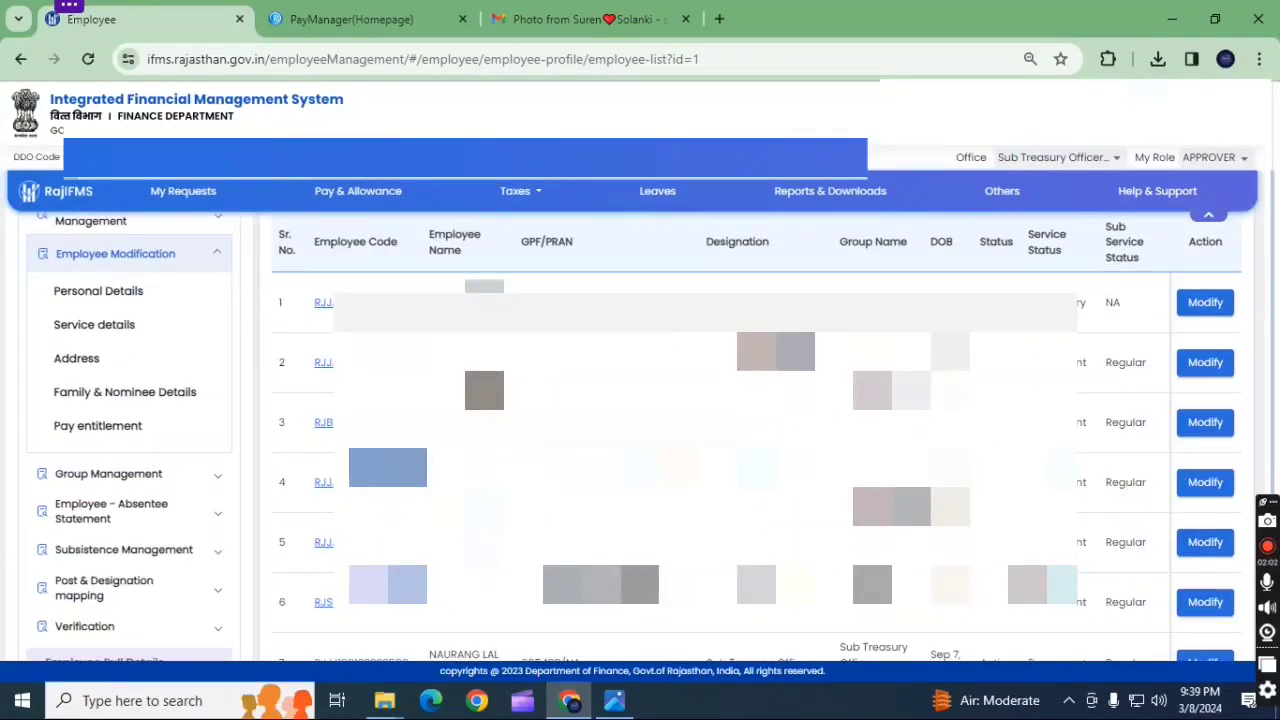
click(1210, 543)
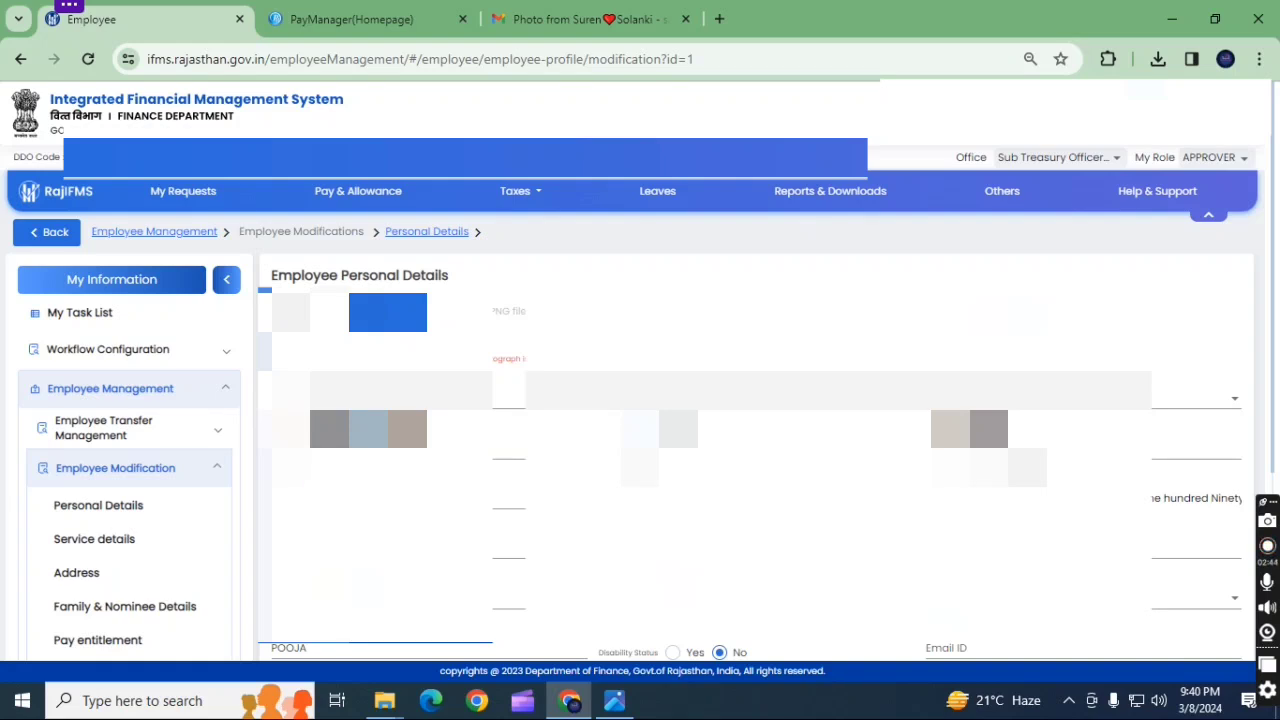
Enter the employee's first, middle and last names in their separate name fields
double_click(388, 447)
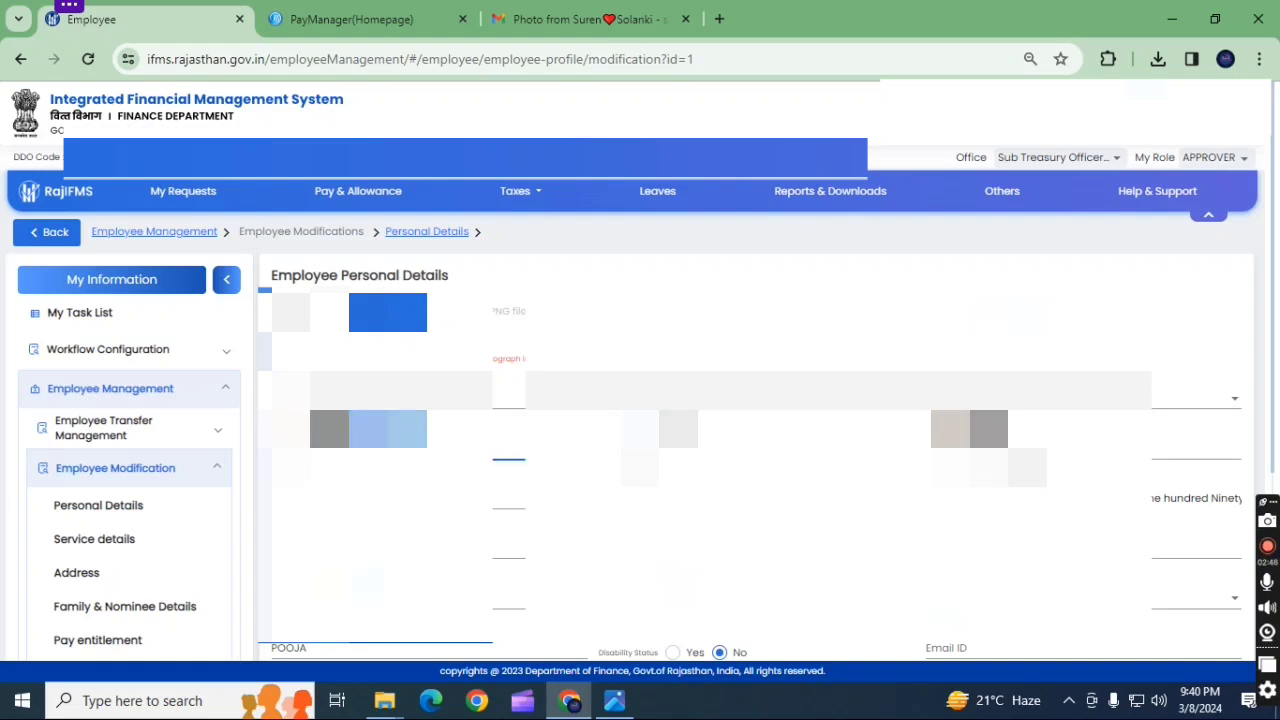
key(BackSpace)
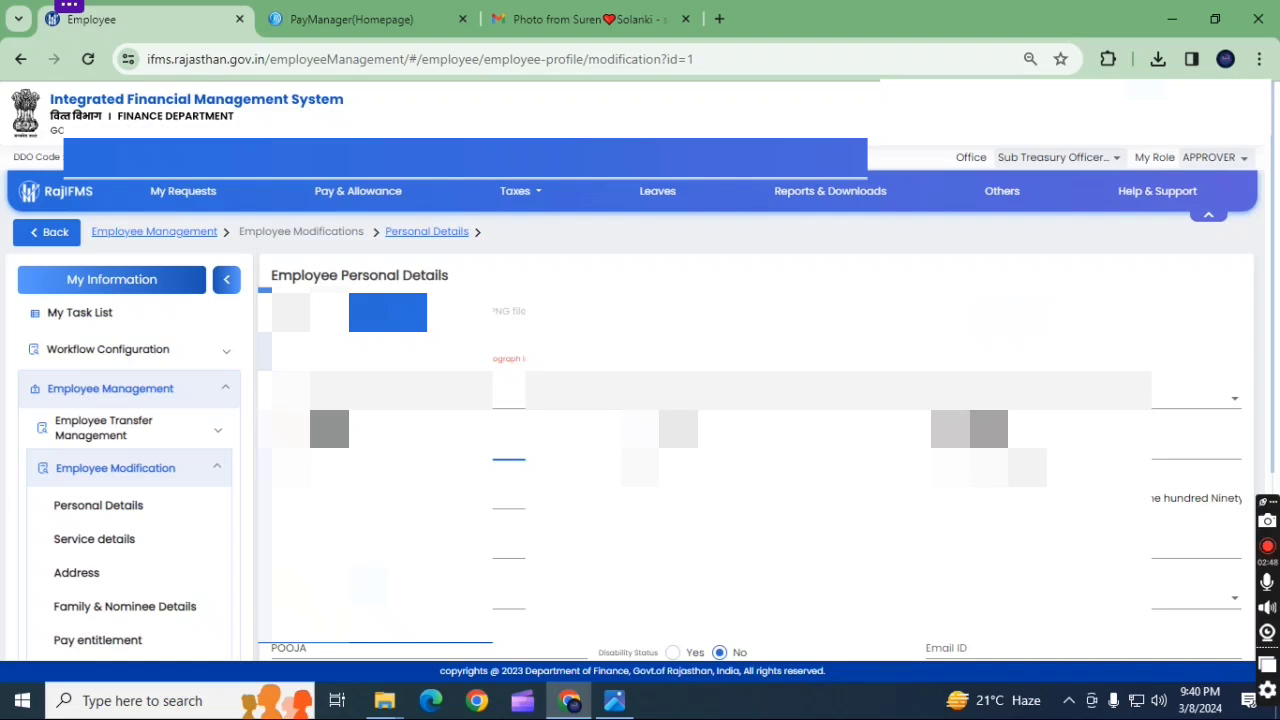
key(Tab)
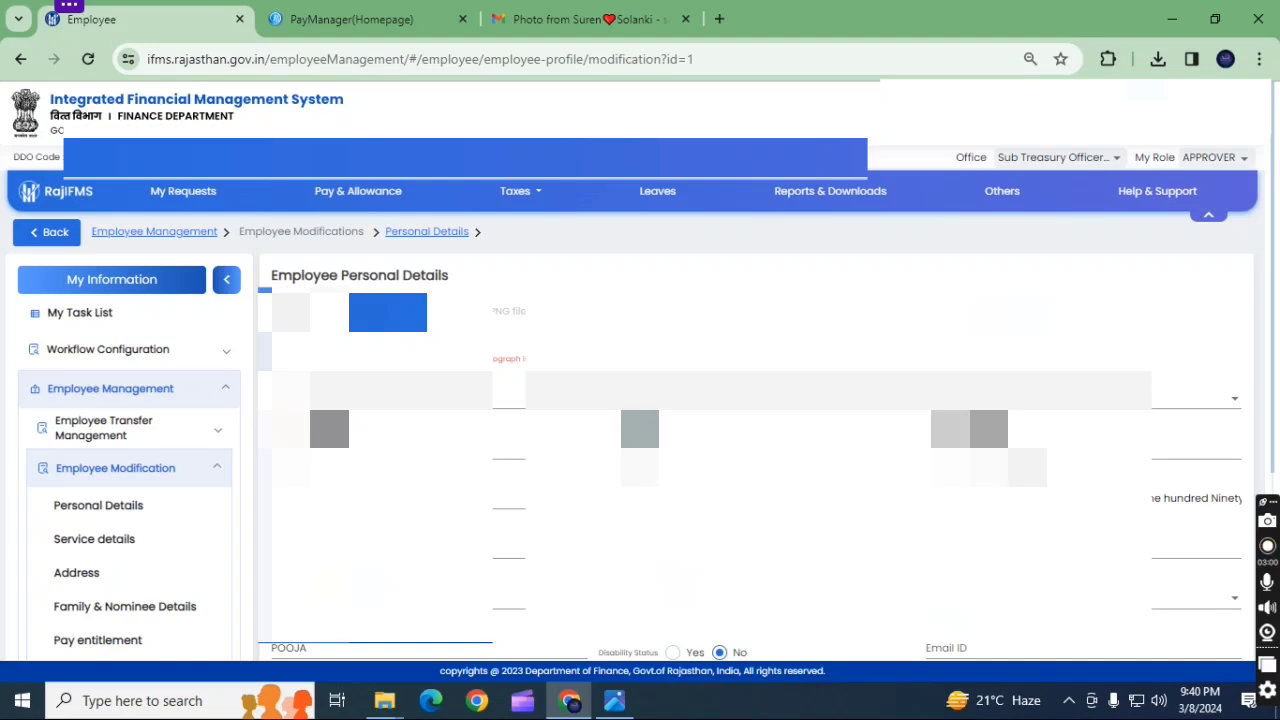
click(1150, 450)
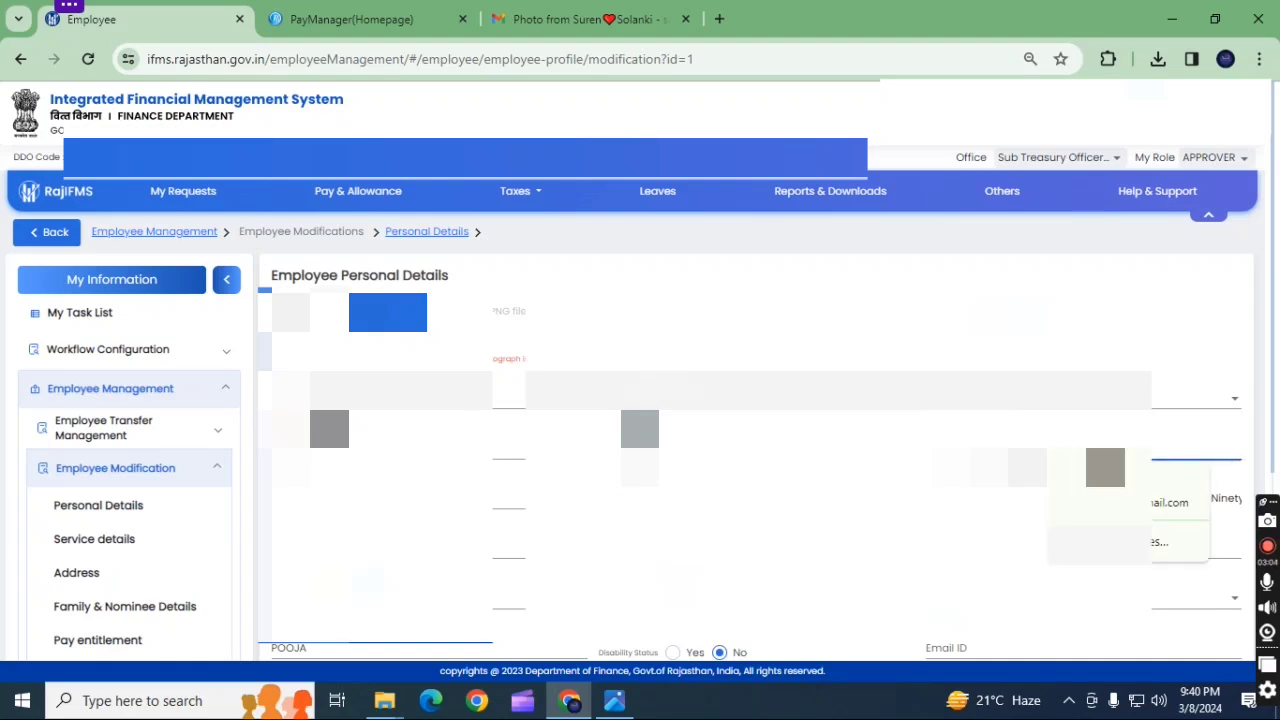
key(Escape)
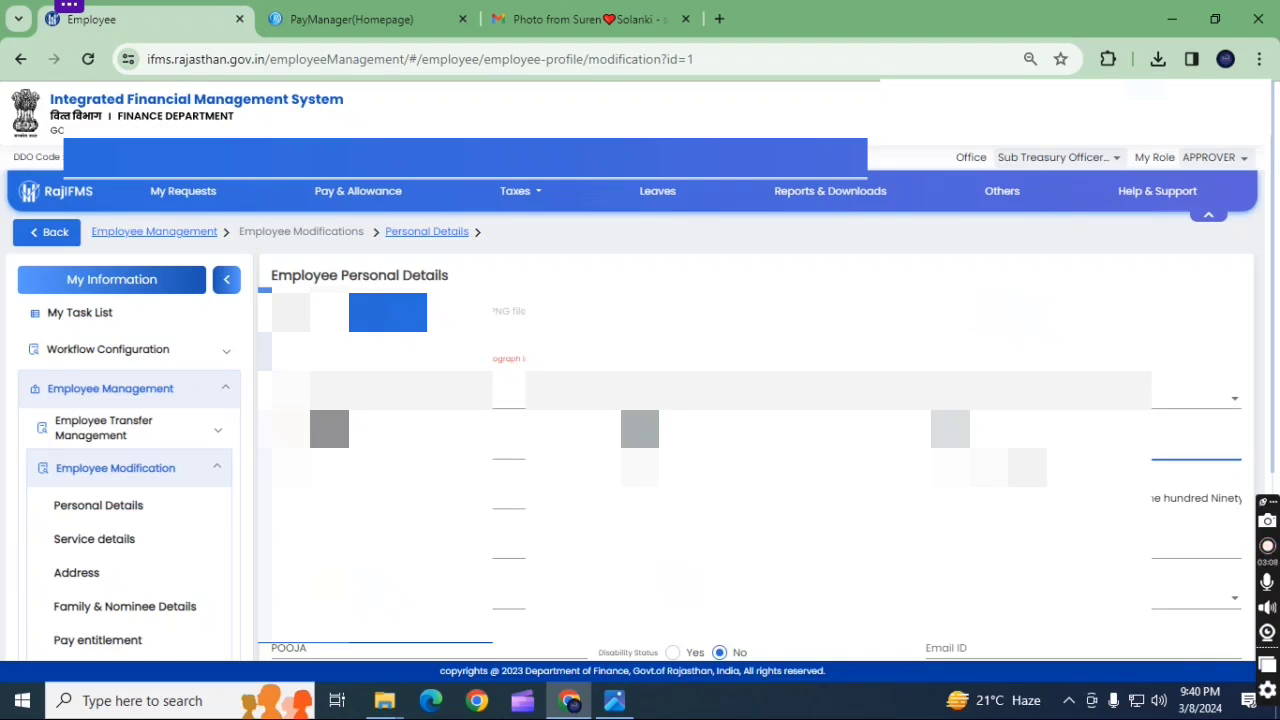
Look at the Home State options and the remaining personal details fields down to Update Personal Details
scroll(640, 420, down, 1)
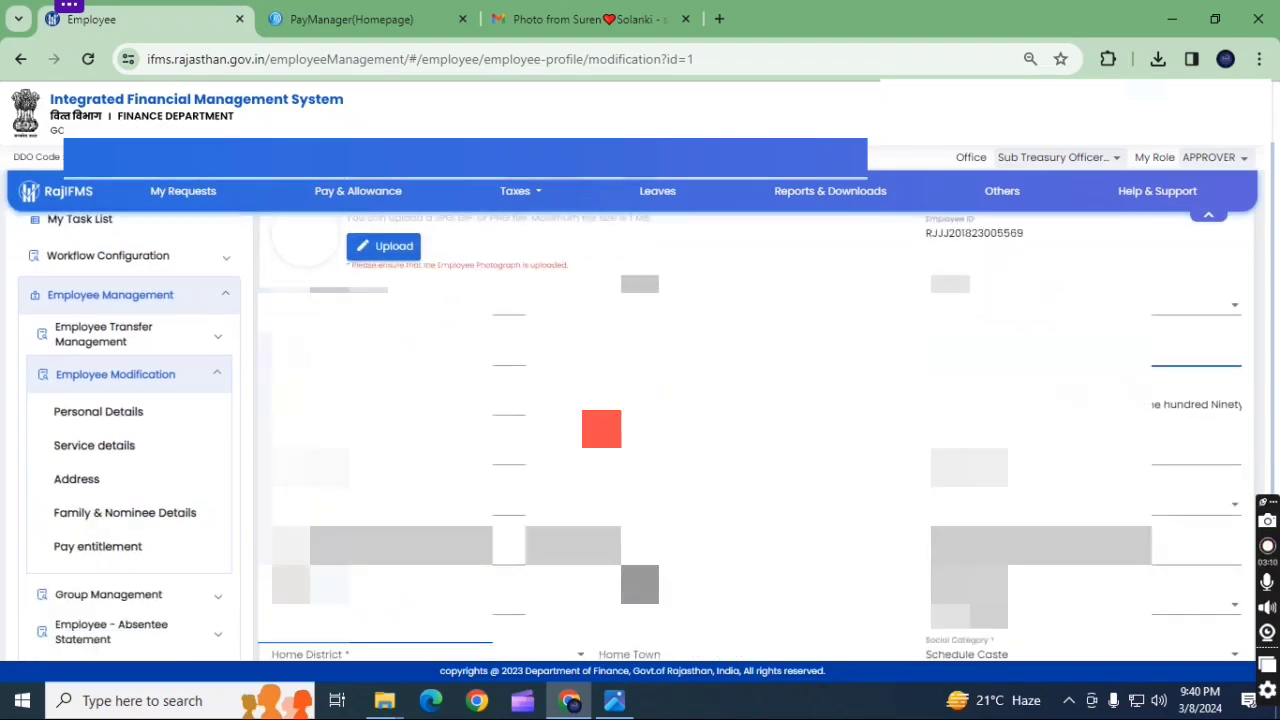
scroll(640, 420, down, 2)
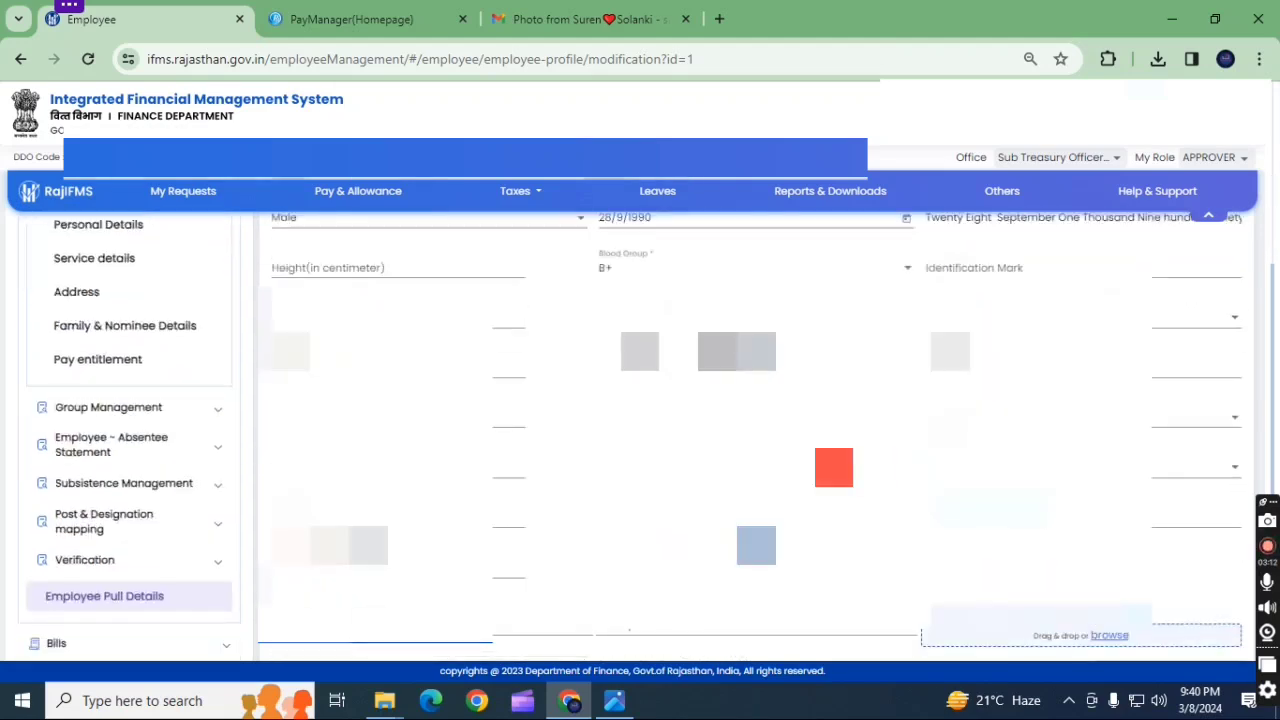
click(1040, 417)
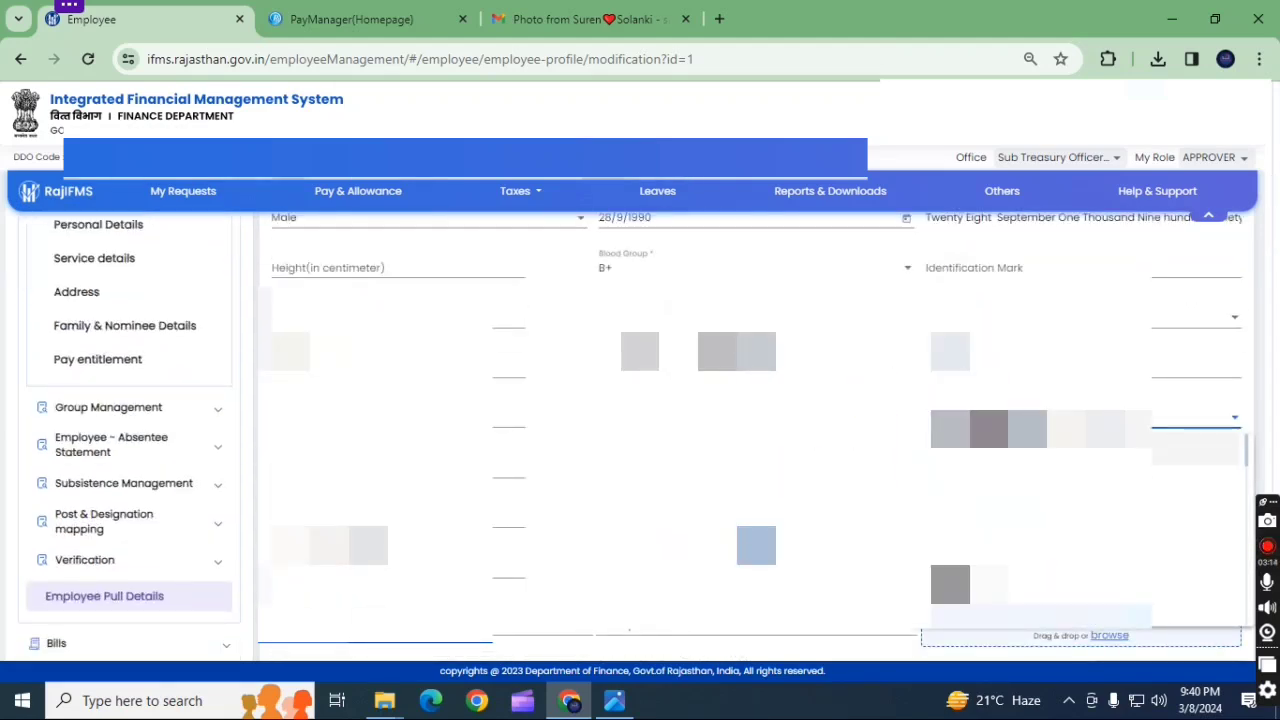
key(Escape)
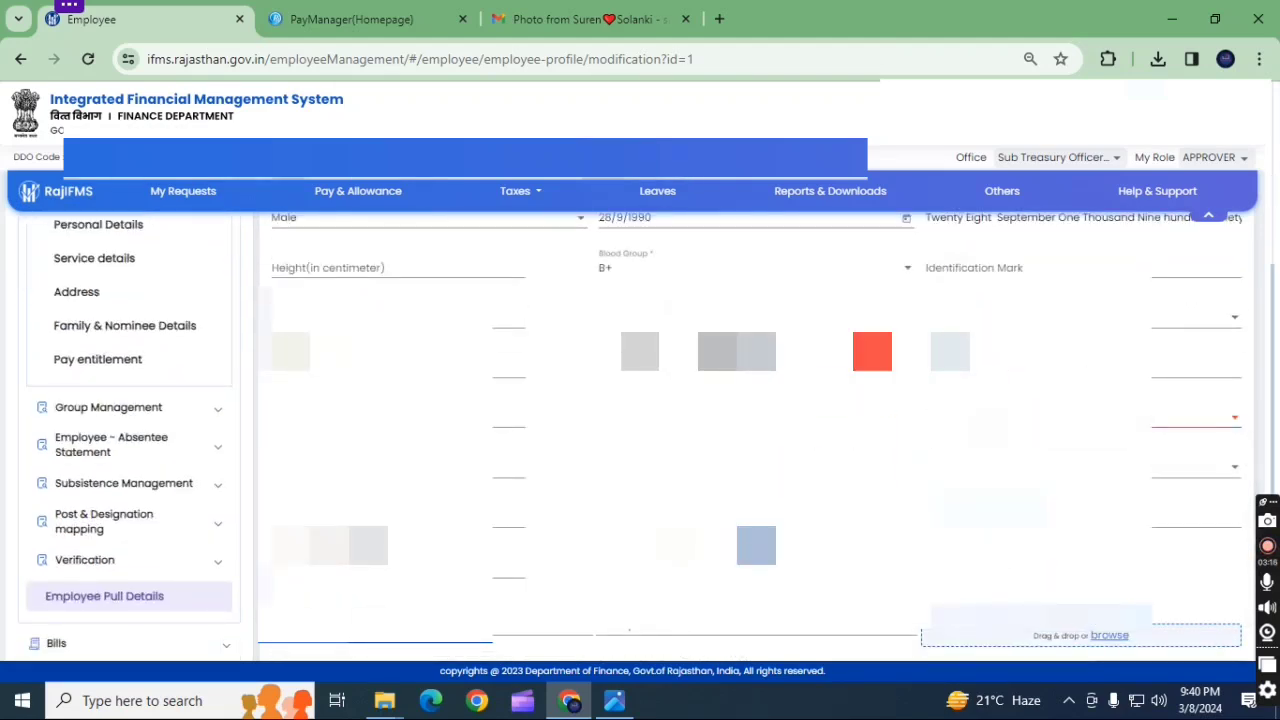
scroll(640, 420, down, 1)
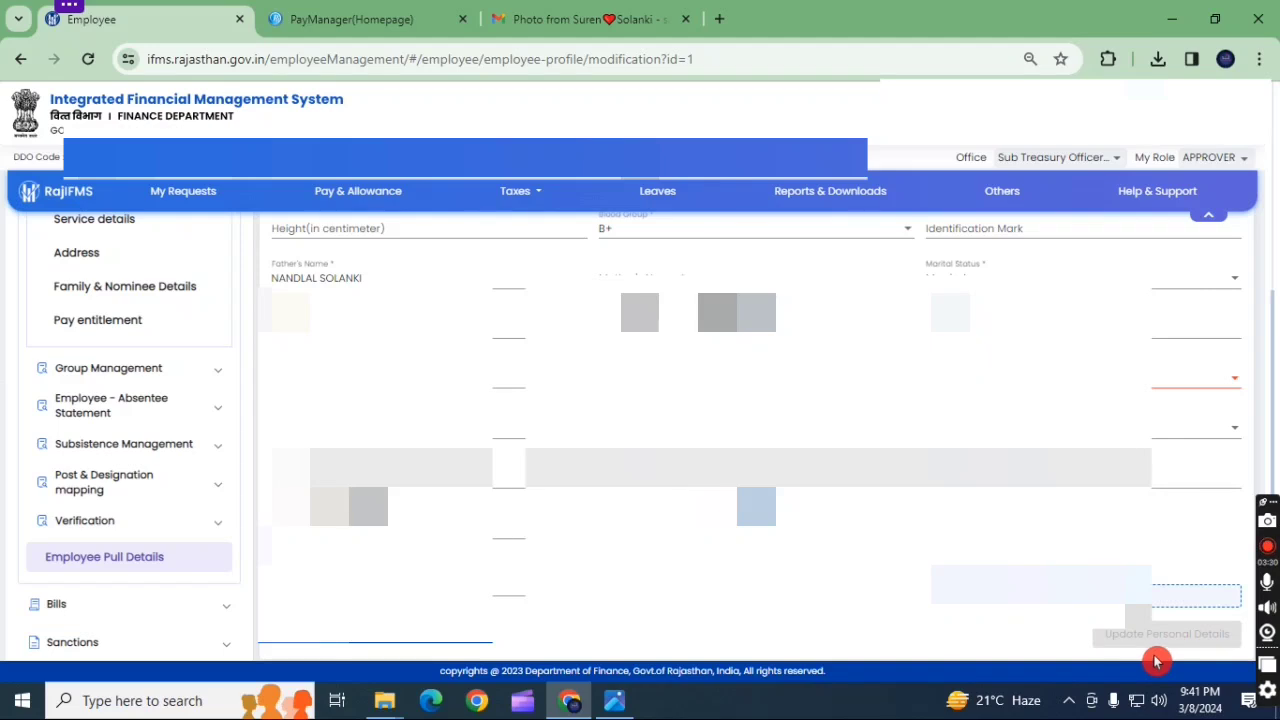
Review the whole personal details form, from the photograph upload and name fields to the document upload section
scroll(168, 545, up, 3)
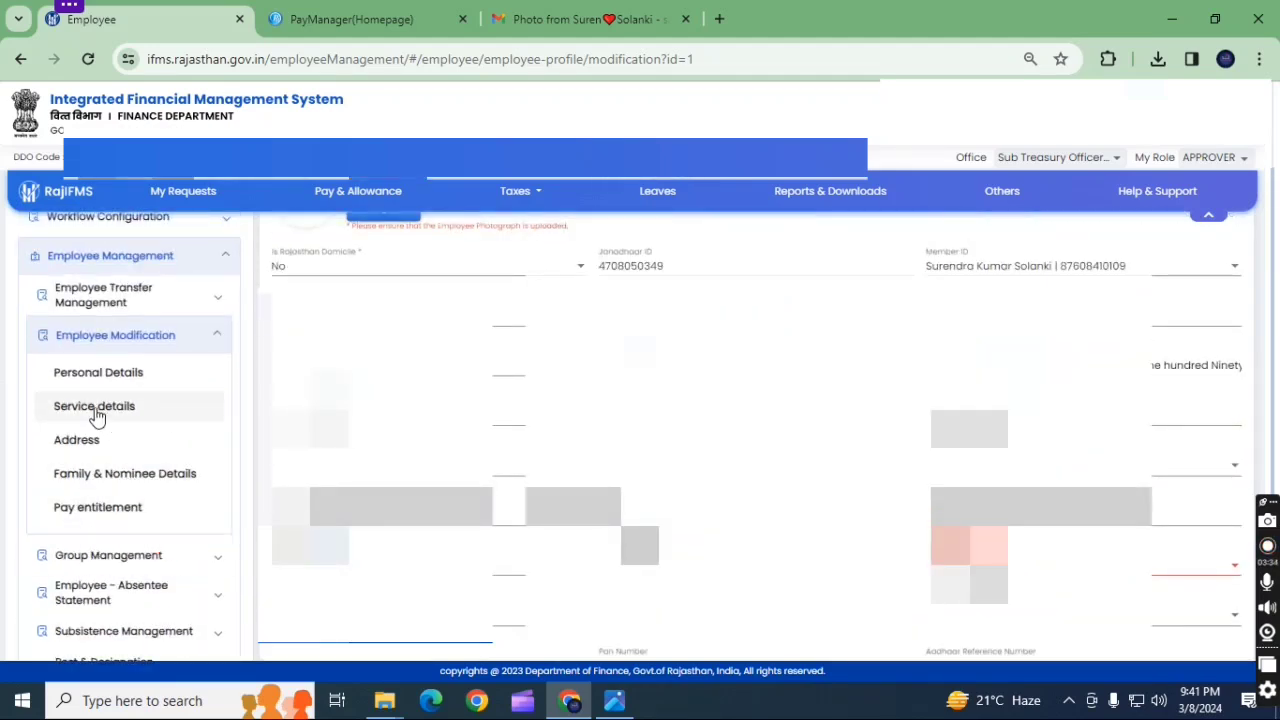
scroll(517, 449, down, 2)
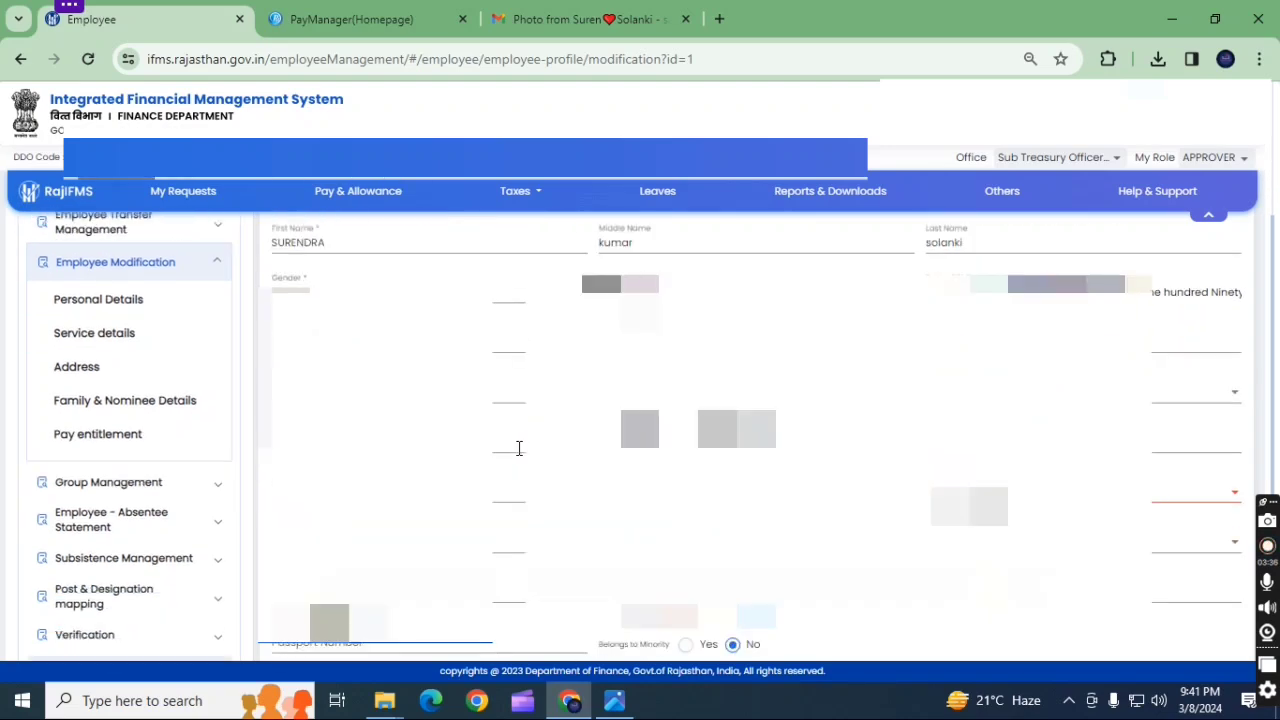
click(497, 460)
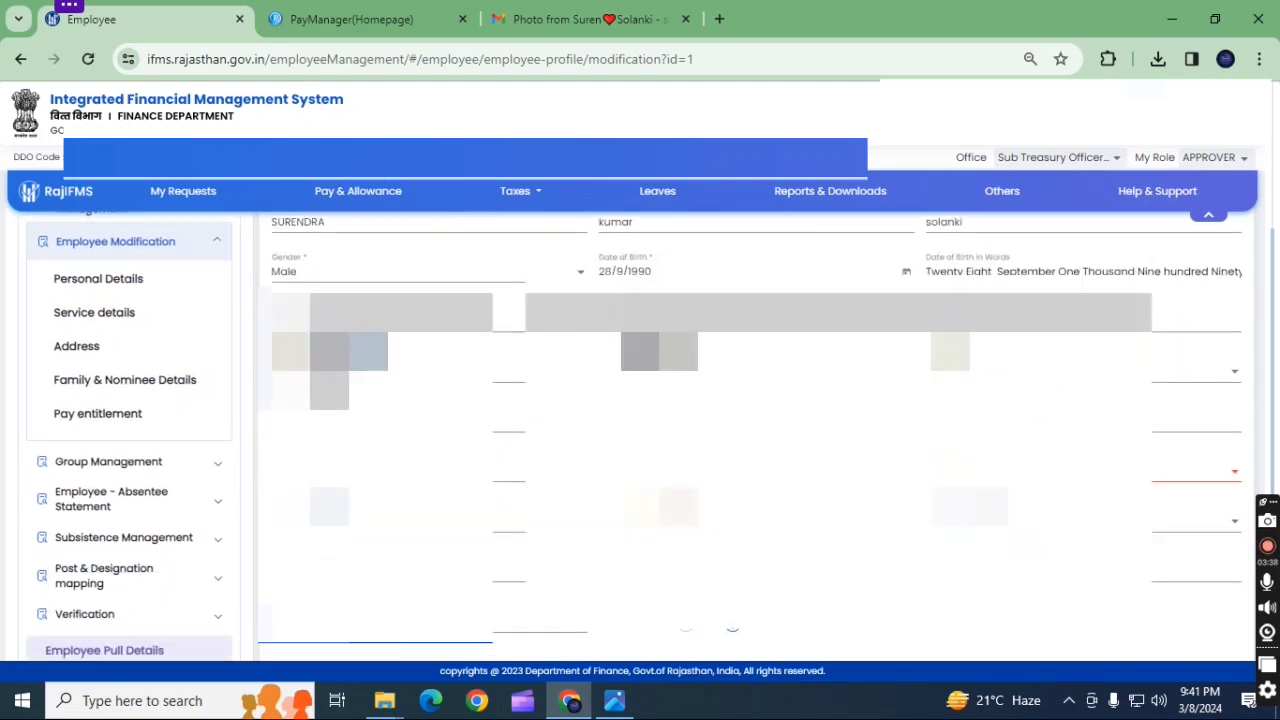
scroll(497, 460, up, 2)
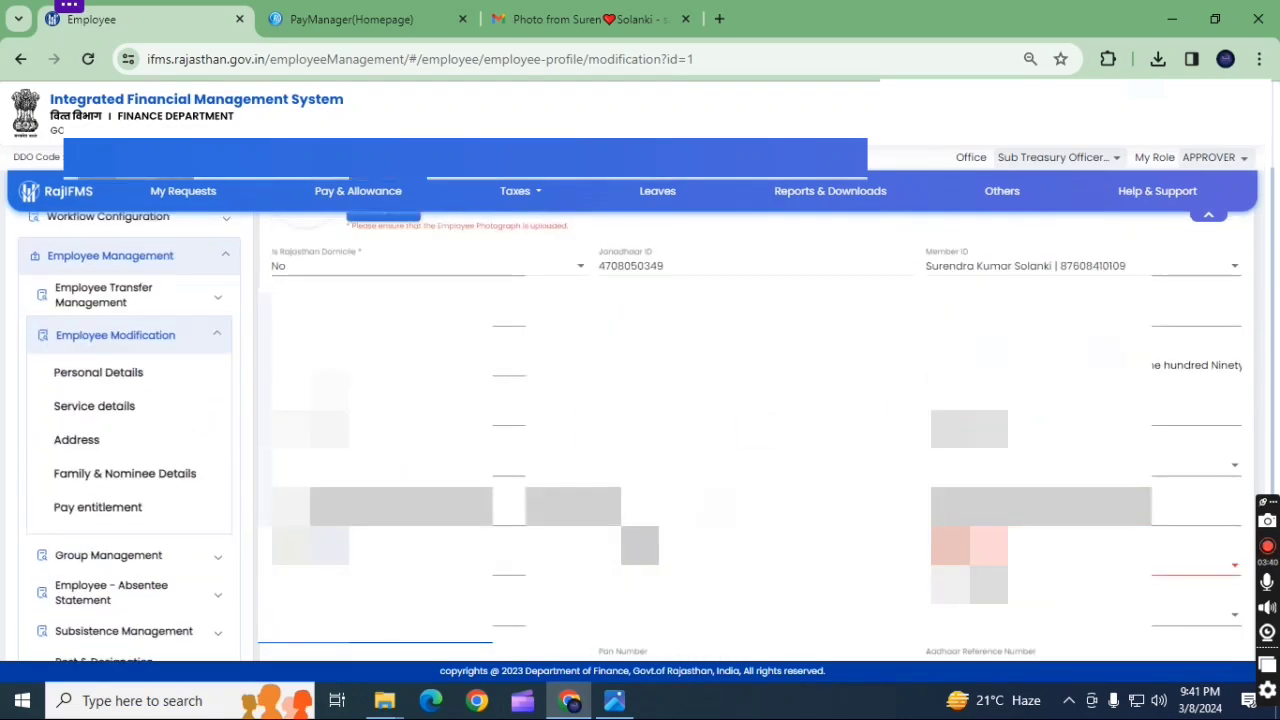
click(602, 429)
scroll(497, 460, up, 2)
click(756, 429)
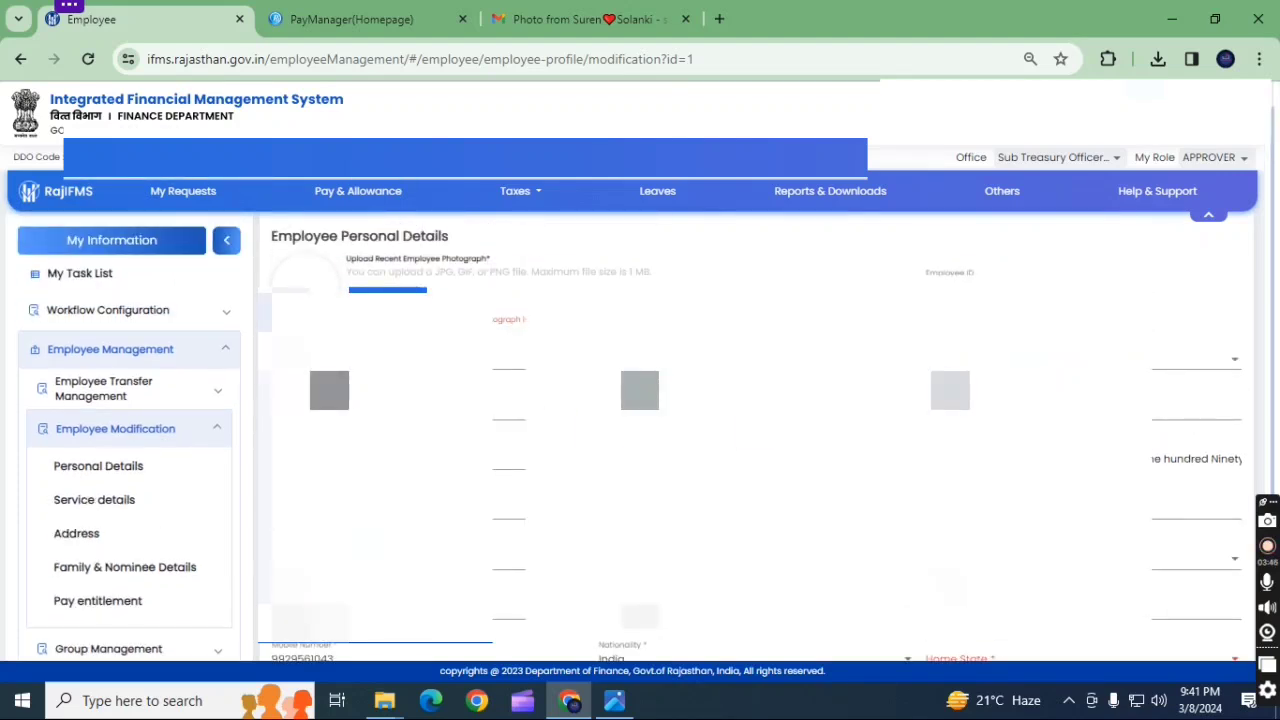
click(834, 468)
scroll(834, 468, down, 6)
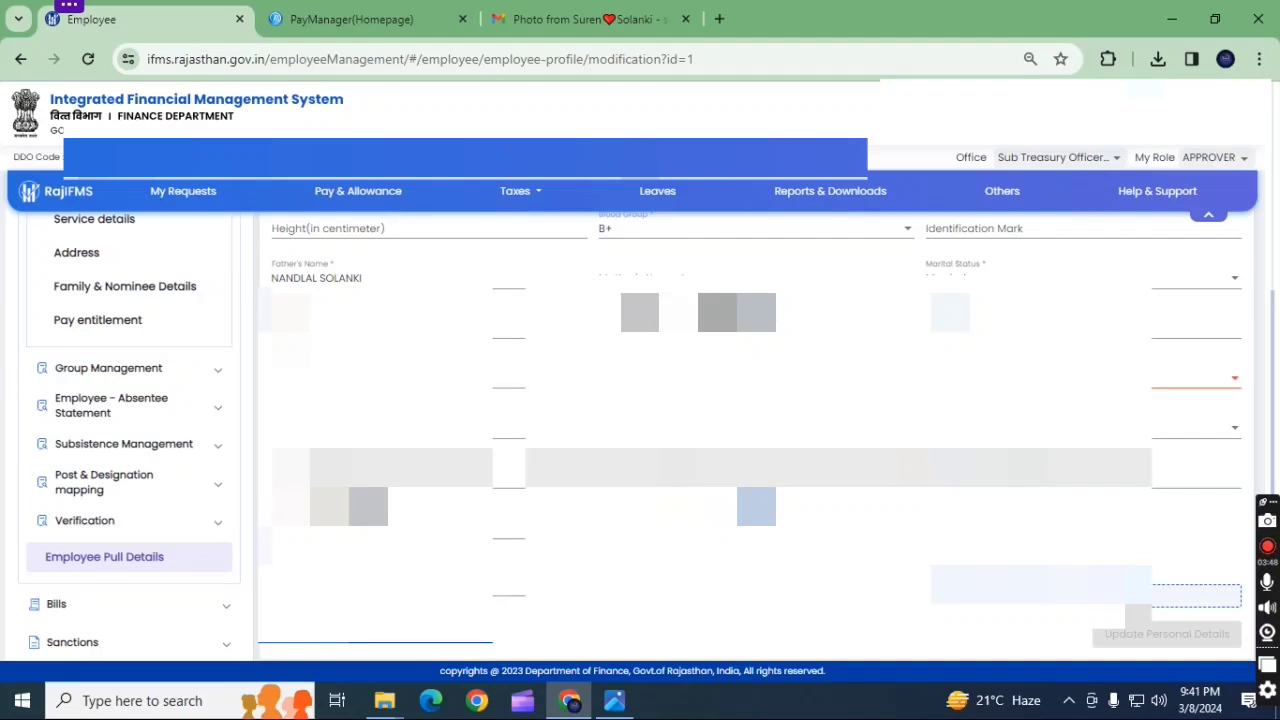
click(446, 506)
click(330, 505)
click(977, 657)
scroll(180, 350, up, 2)
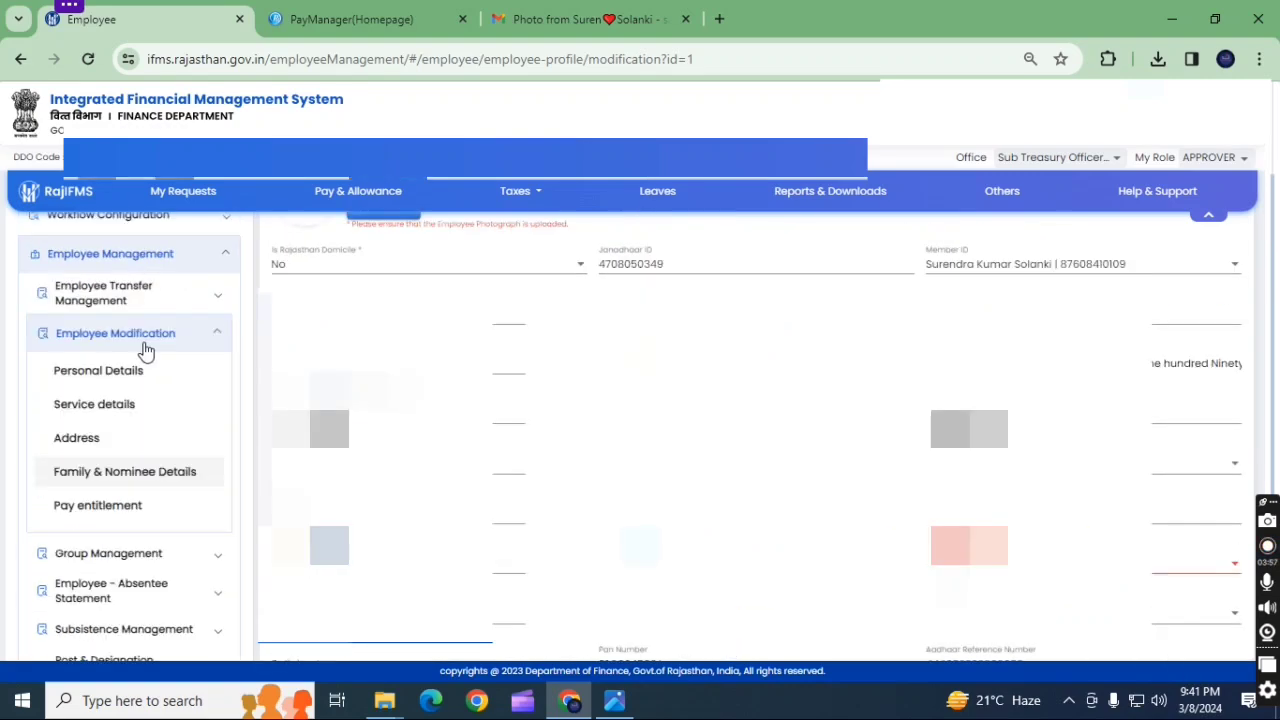
Open an employee's record for modification from the Service Details employee list
click(100, 406)
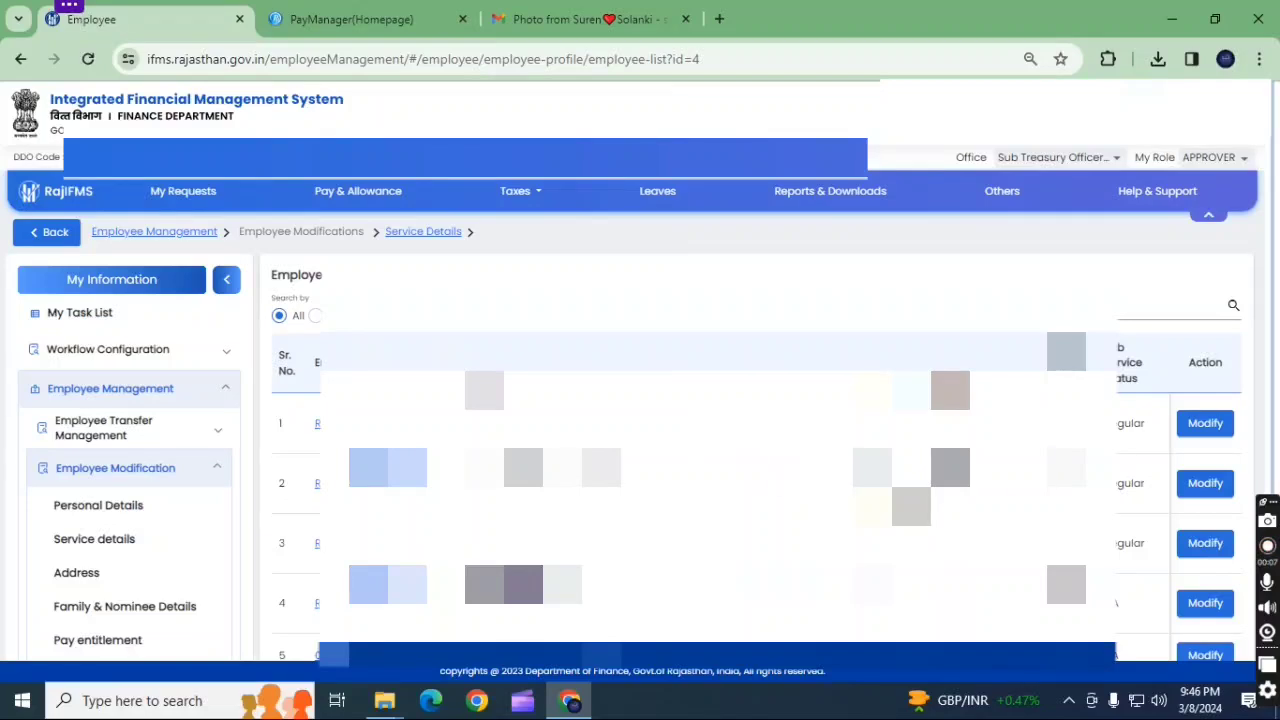
click(872, 467)
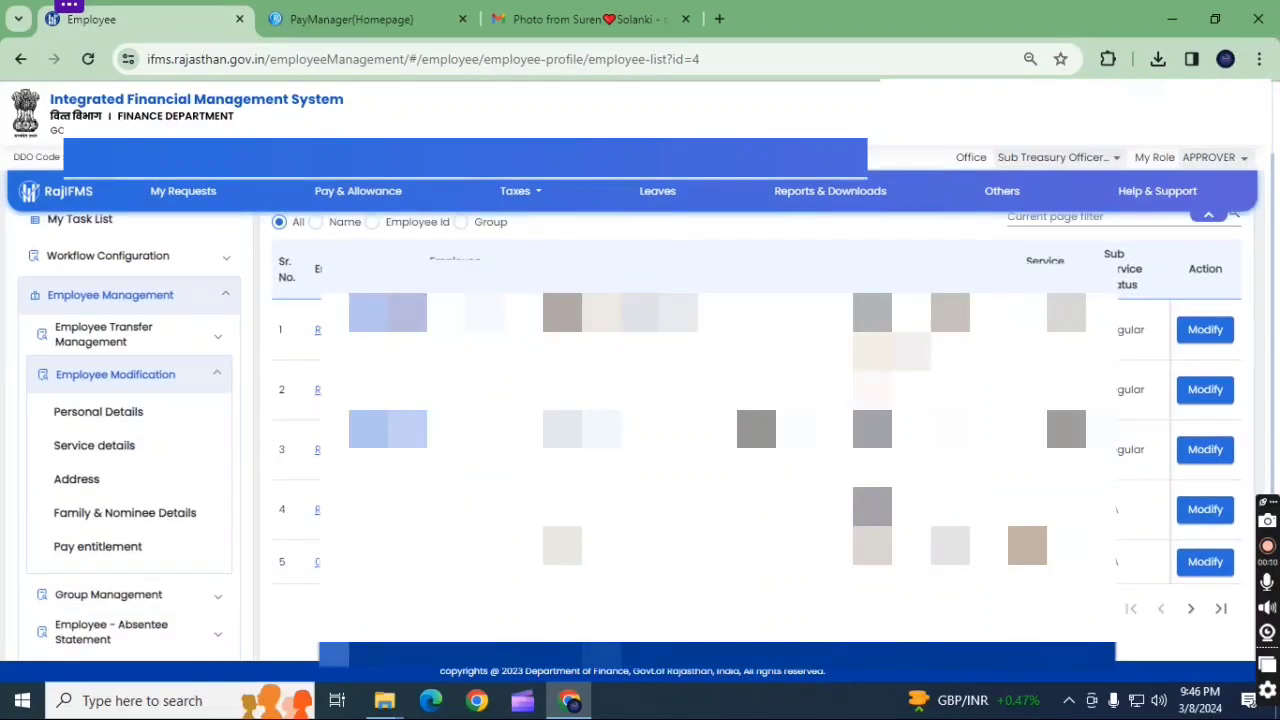
click(1229, 349)
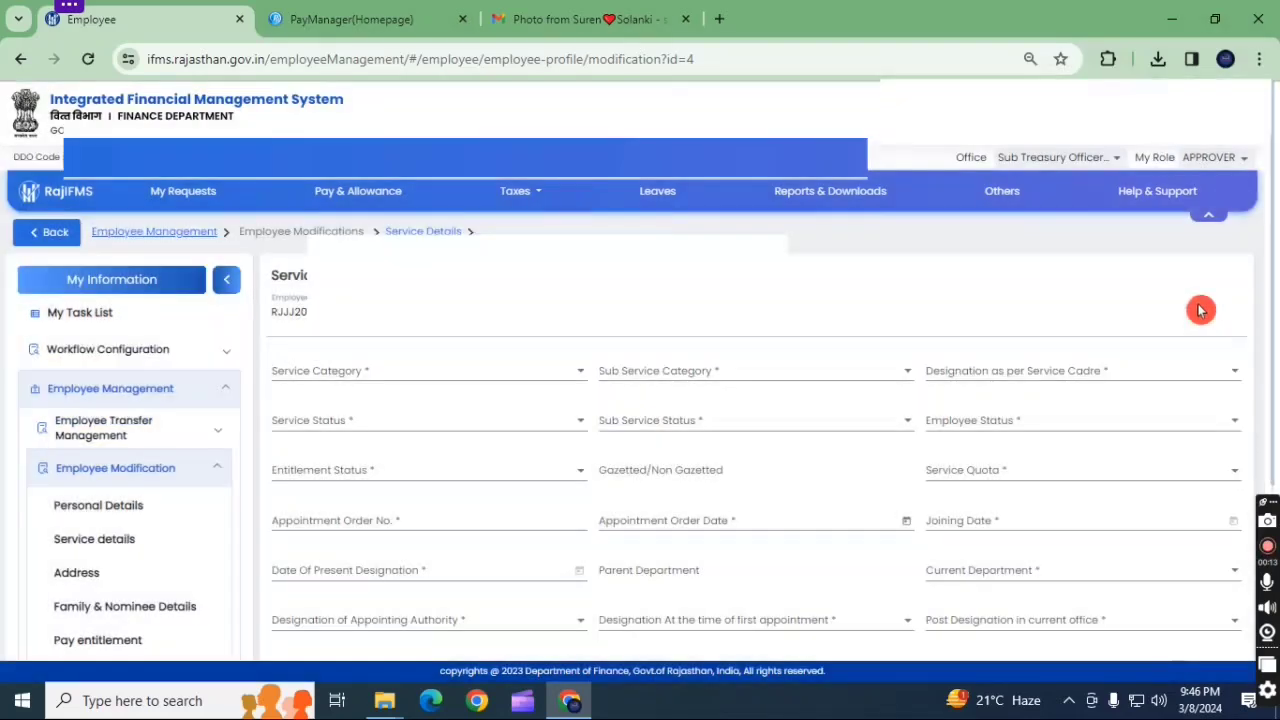
Review the service details form from Service Category through the appointment and joining fields to the document upload
click(279, 317)
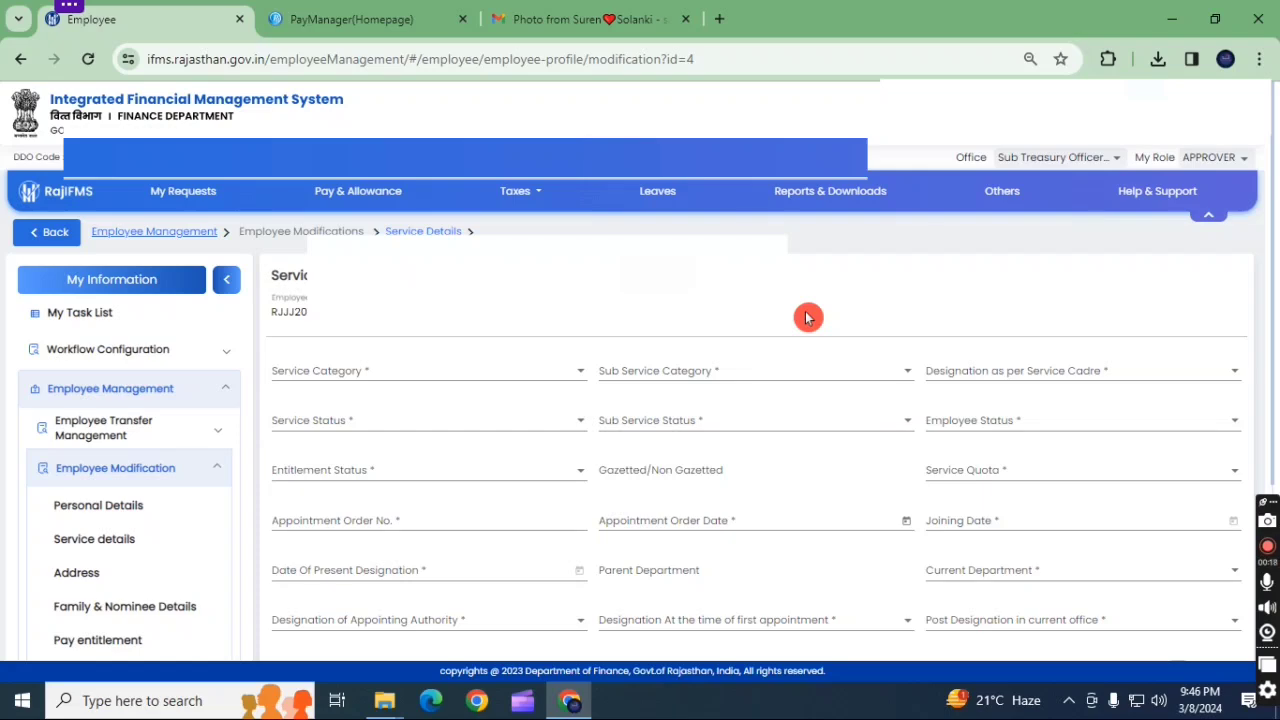
scroll(672, 535, down, 2)
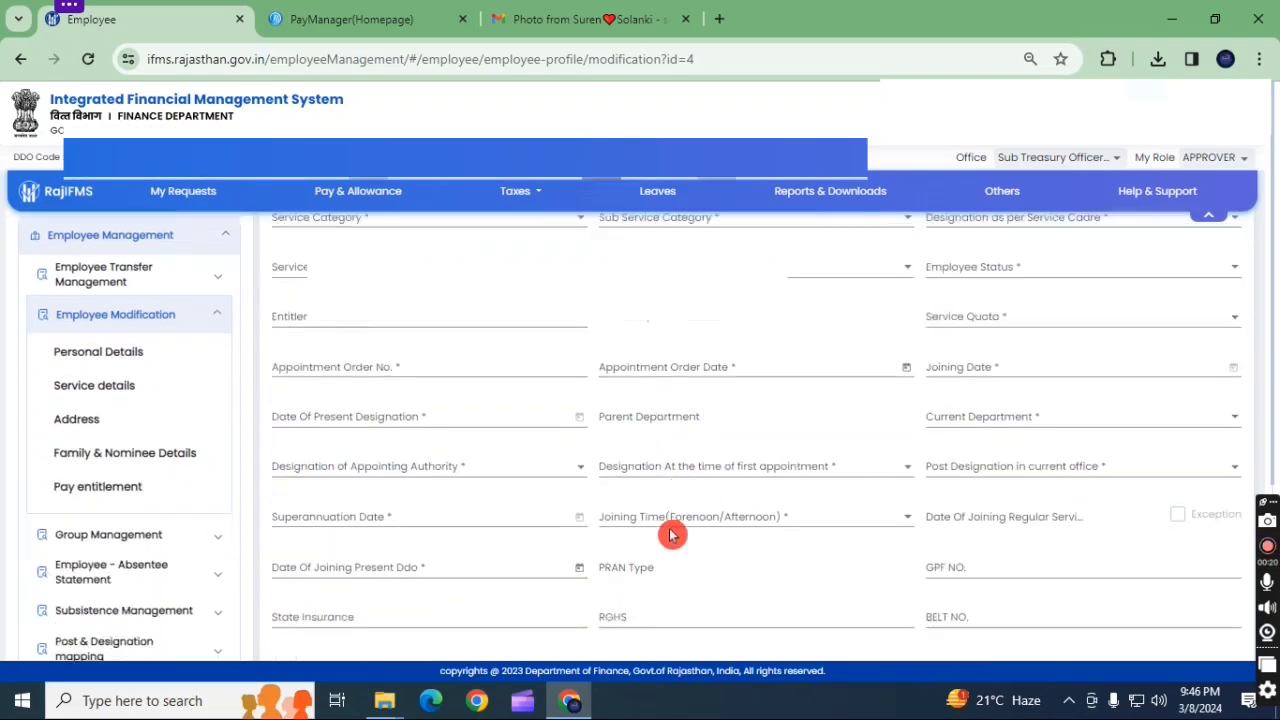
scroll(672, 535, down, 2)
scroll(694, 559, up, 1)
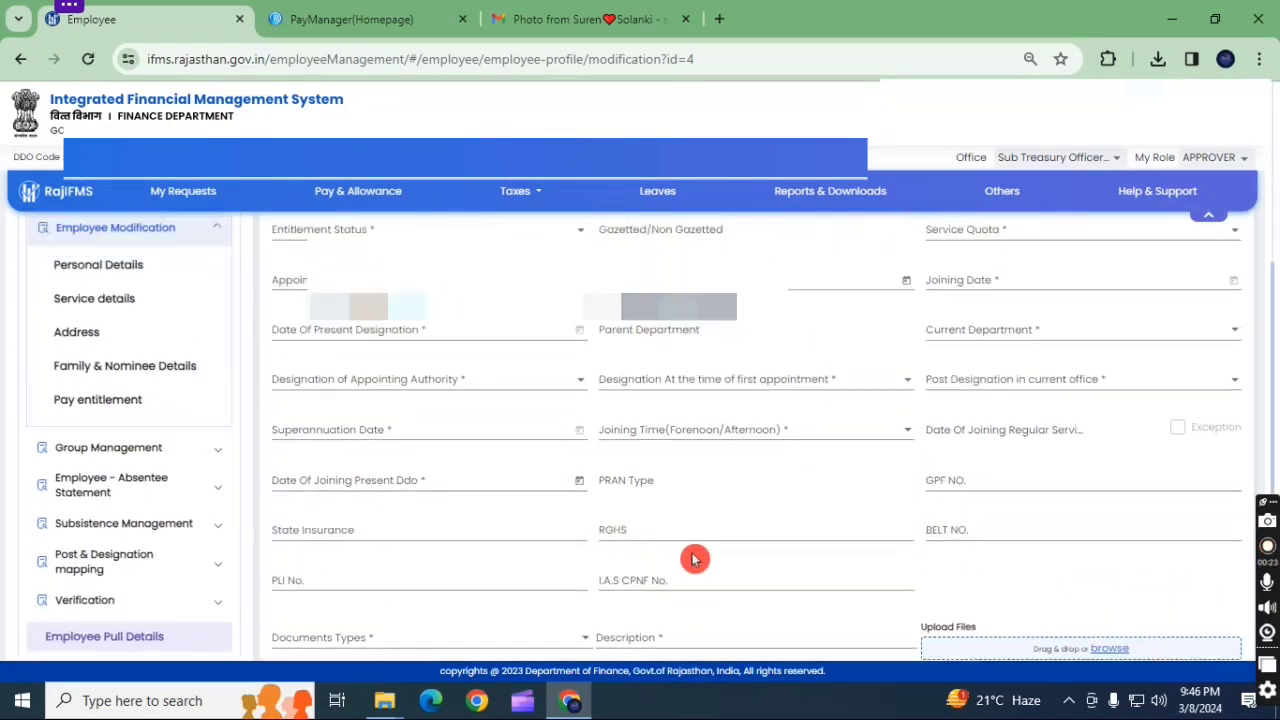
scroll(694, 559, up, 3)
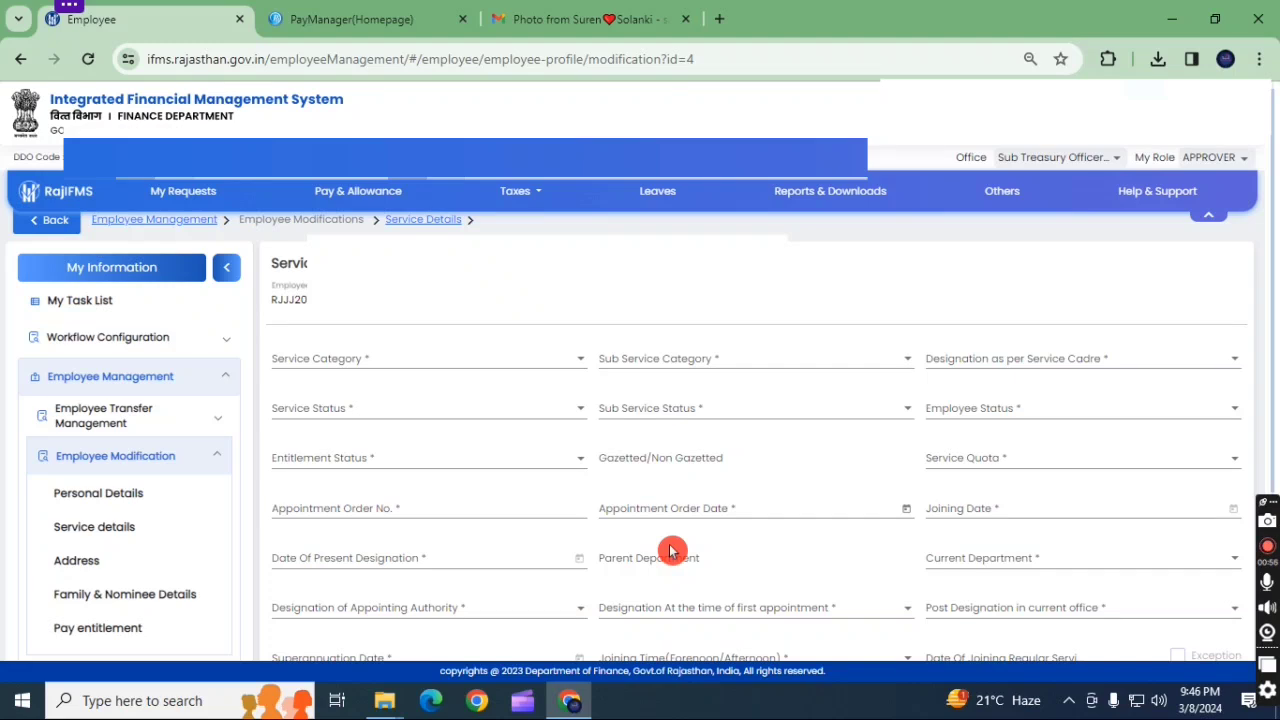
Switch to PayManager and open the same employee's record in the employee master
click(415, 24)
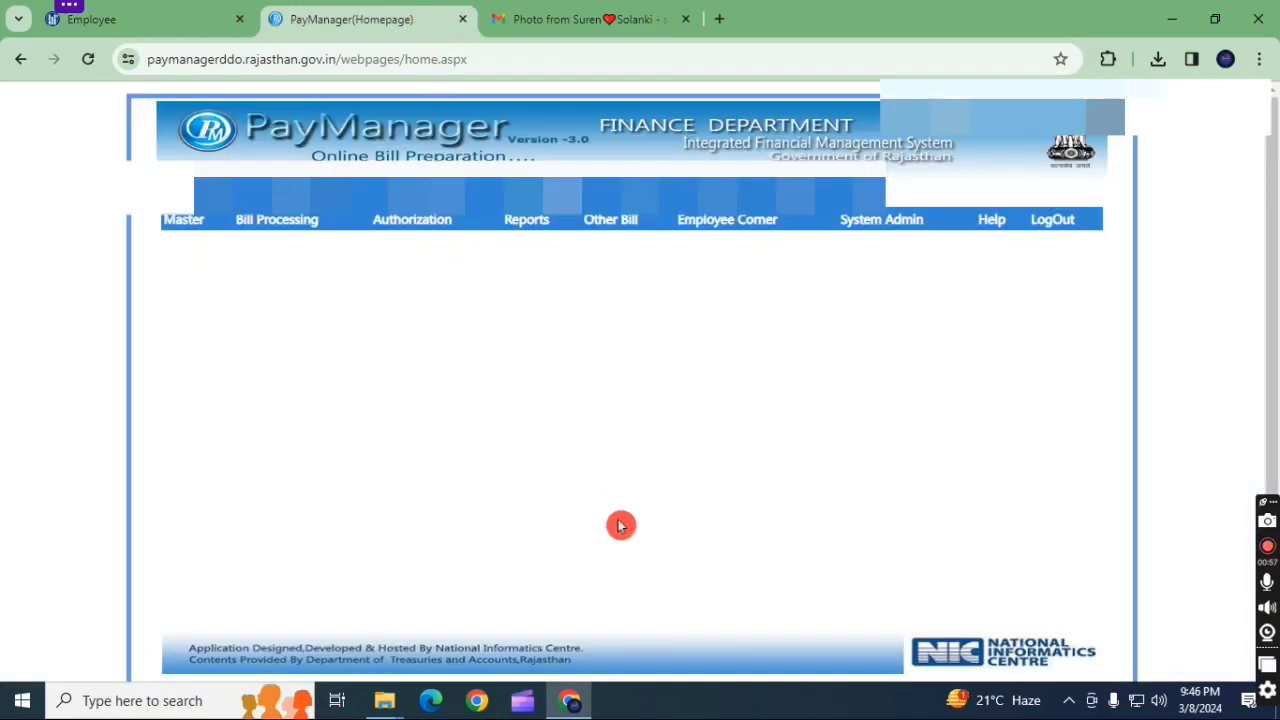
mouse_move(190, 222)
click(200, 246)
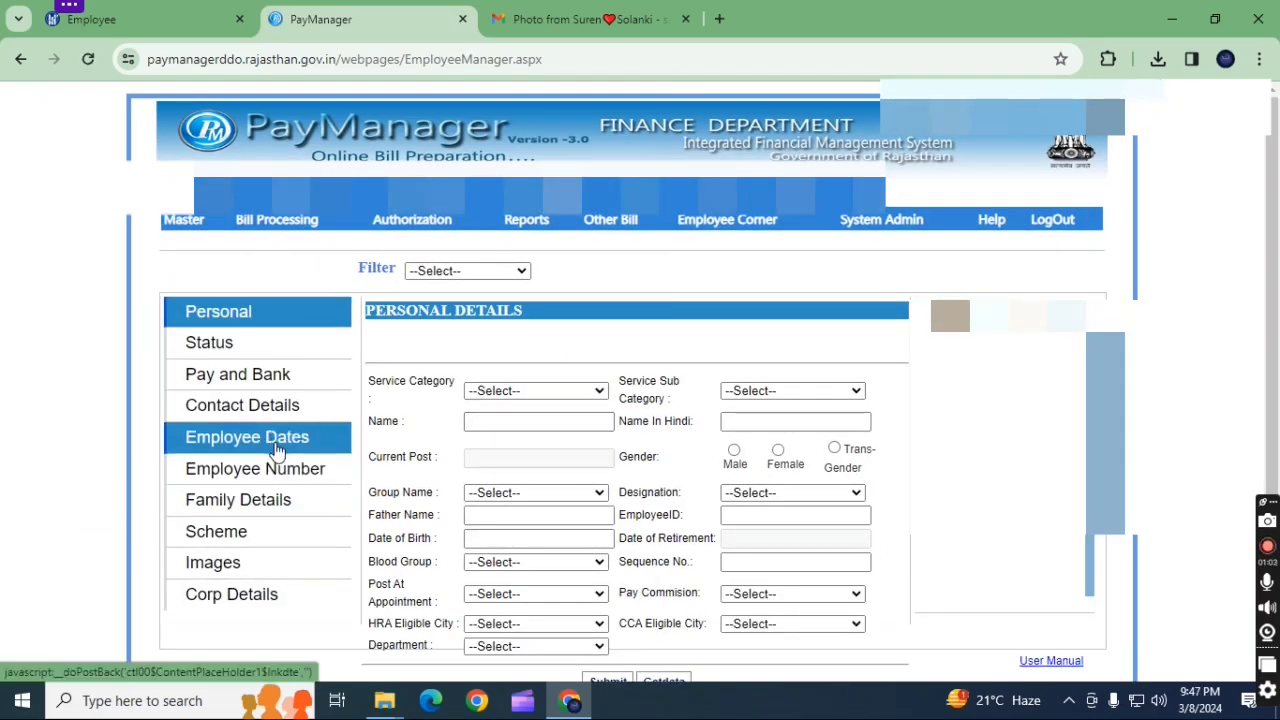
click(287, 448)
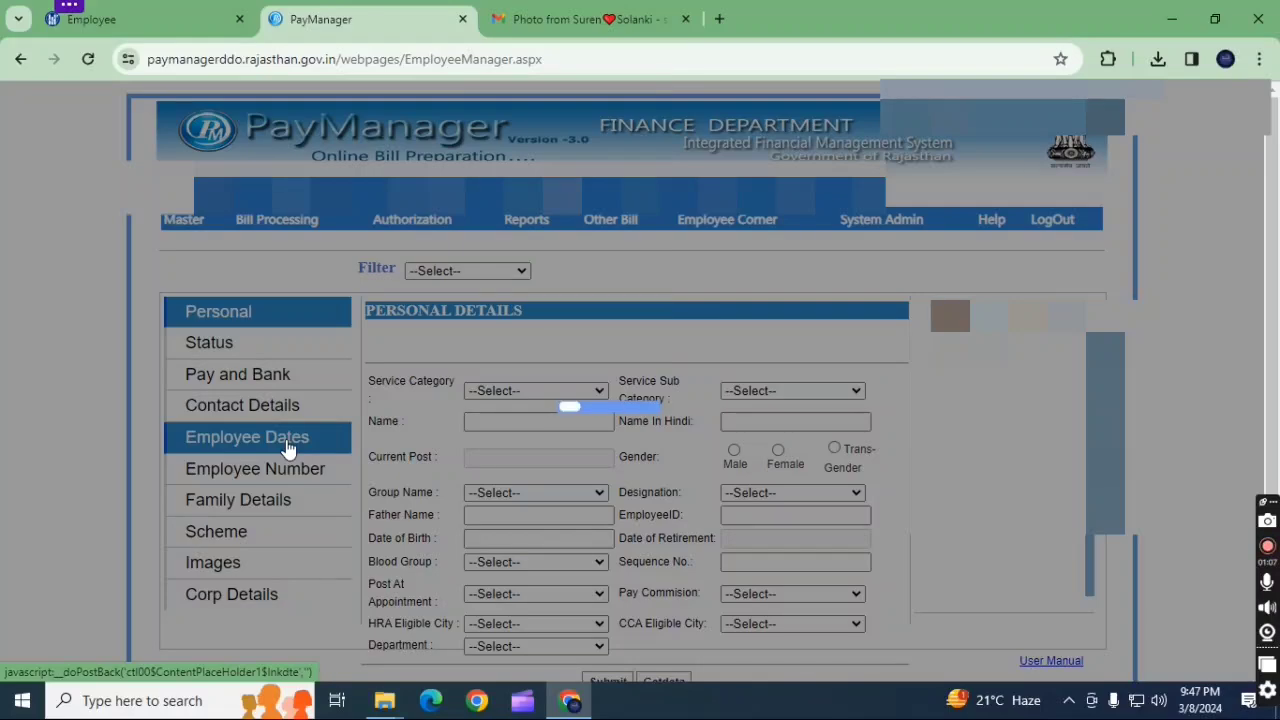
click(805, 208)
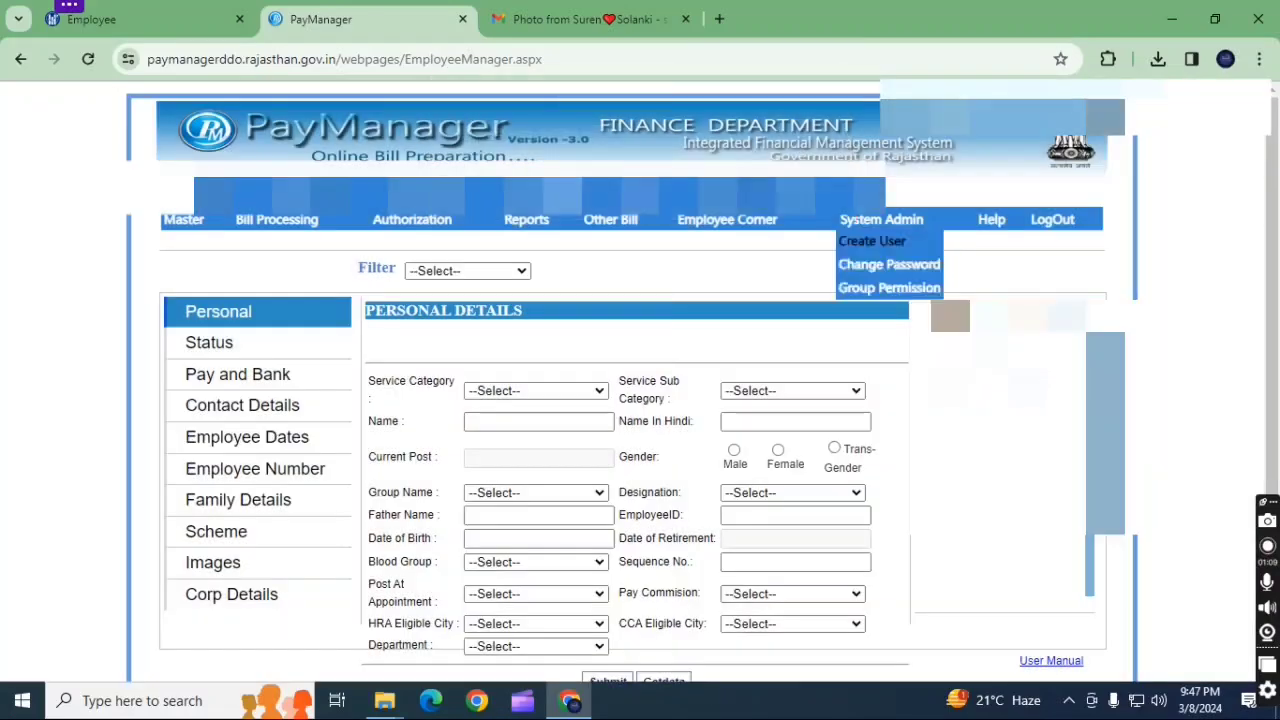
Review the employee's PayManager dates, contact details, employee numbers, family details, scheme and status sections
click(300, 478)
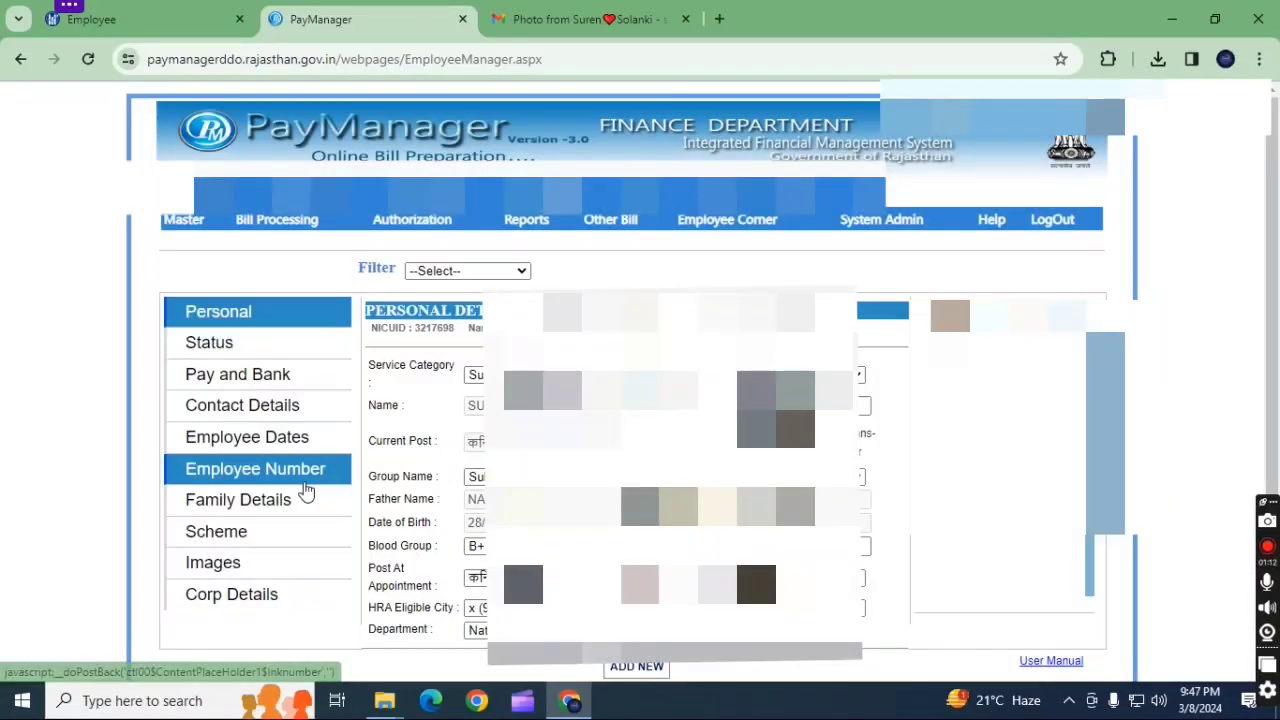
click(252, 440)
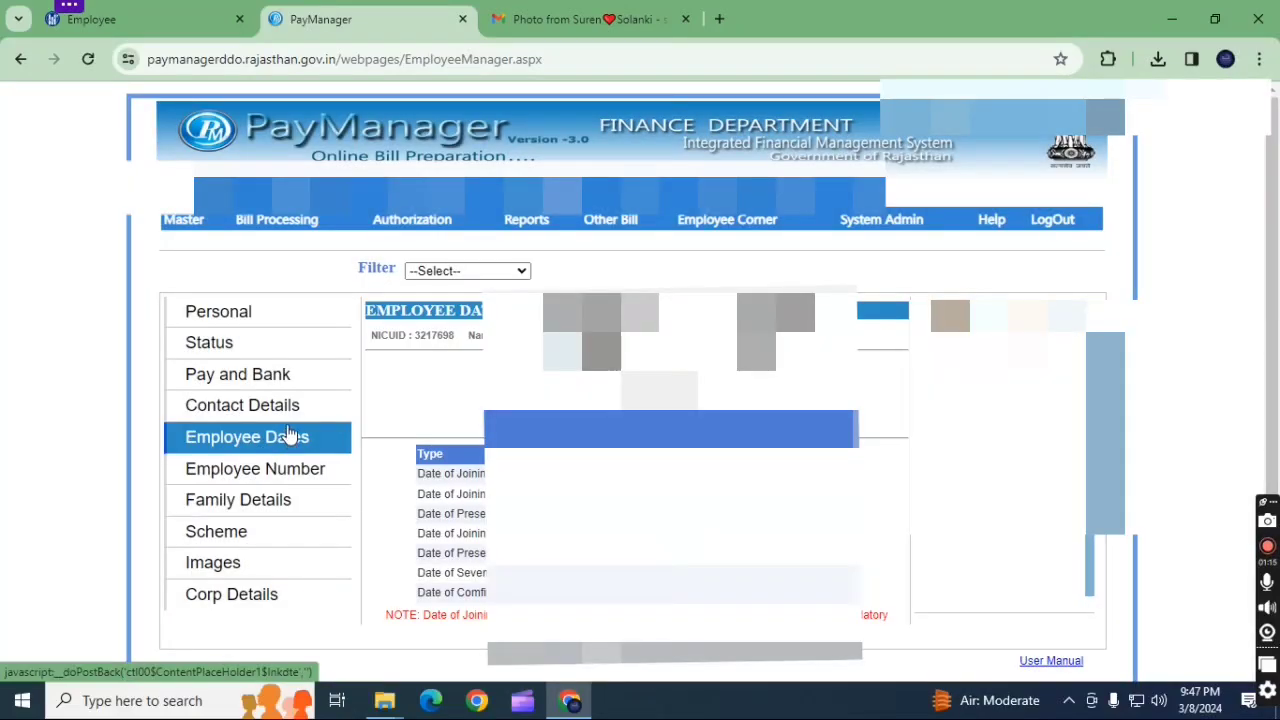
click(257, 412)
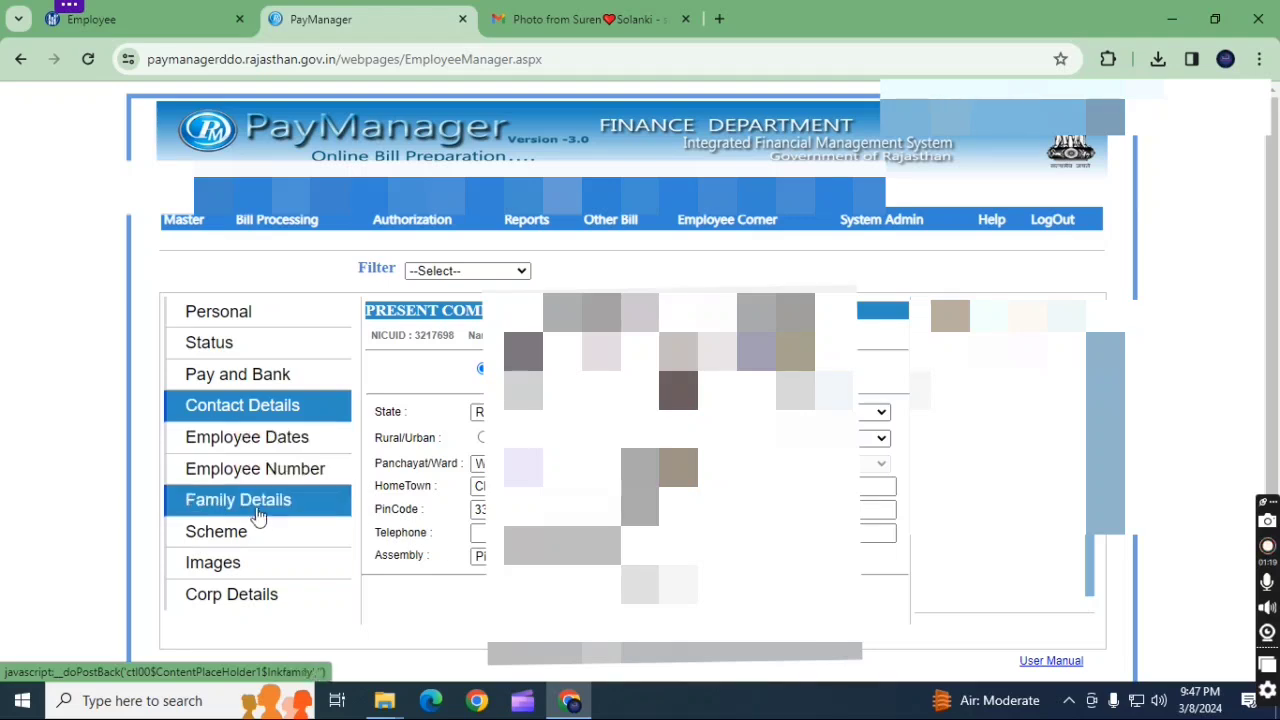
click(257, 470)
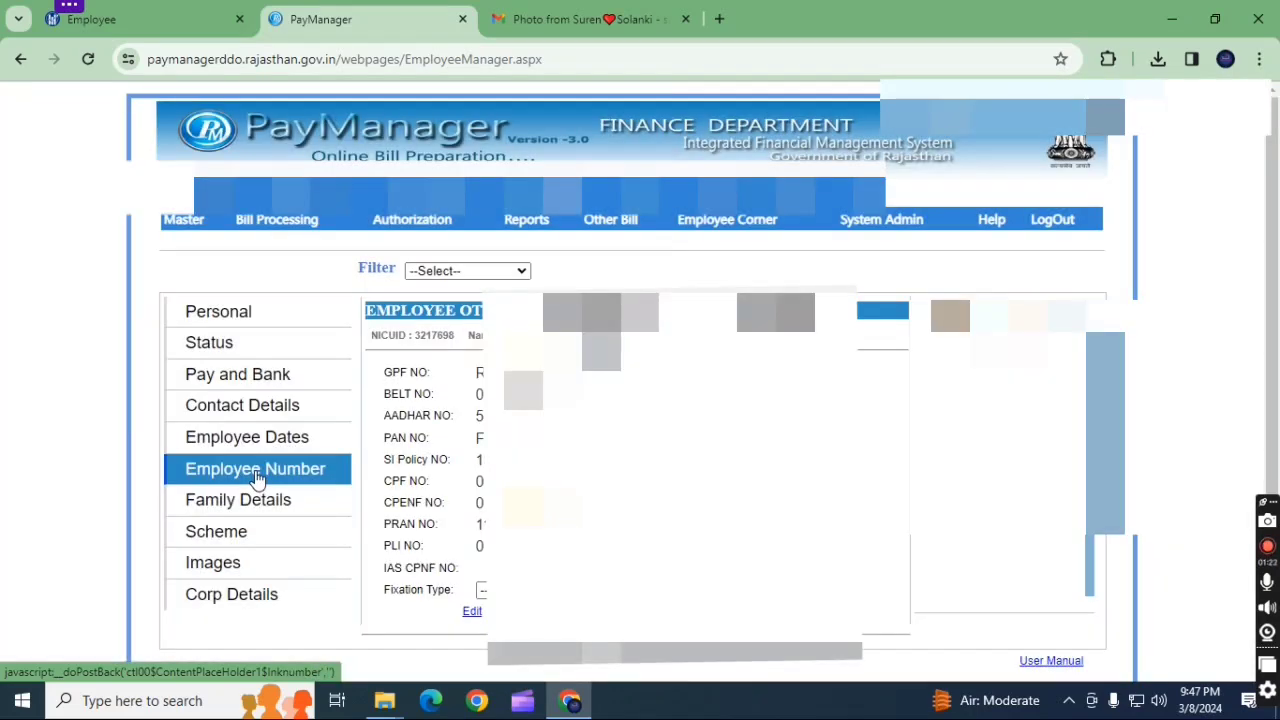
click(257, 450)
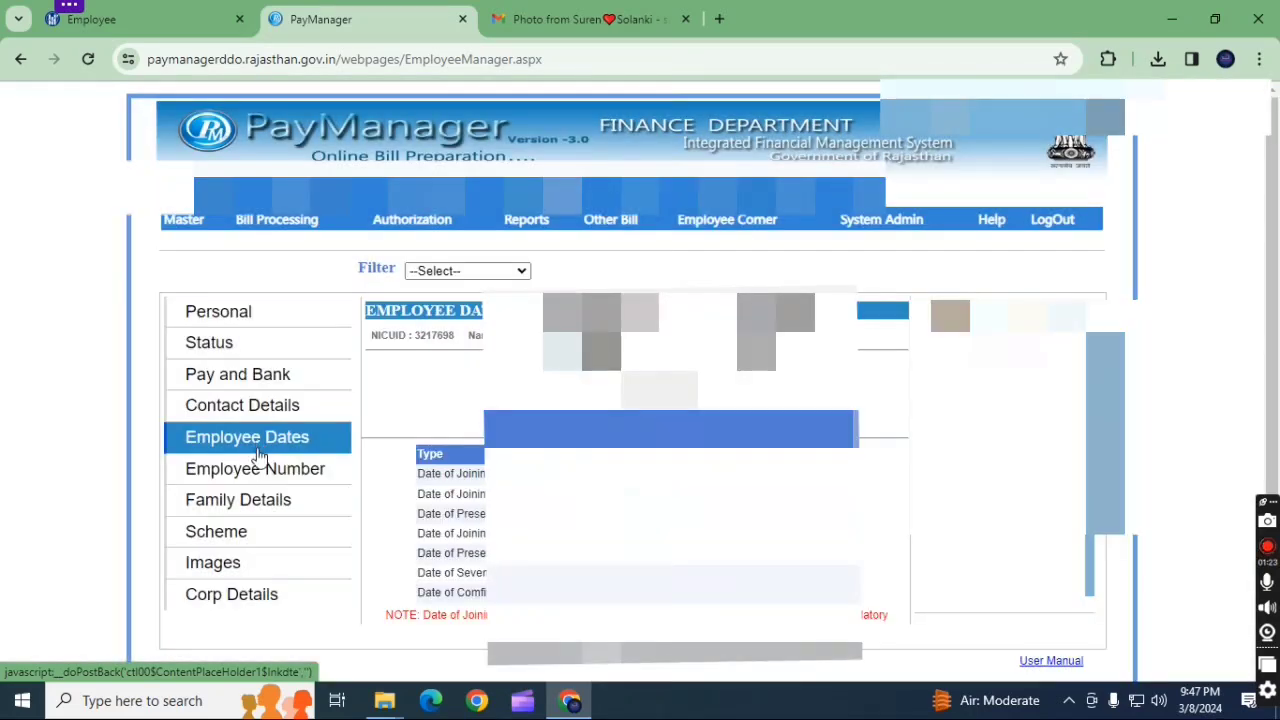
click(255, 507)
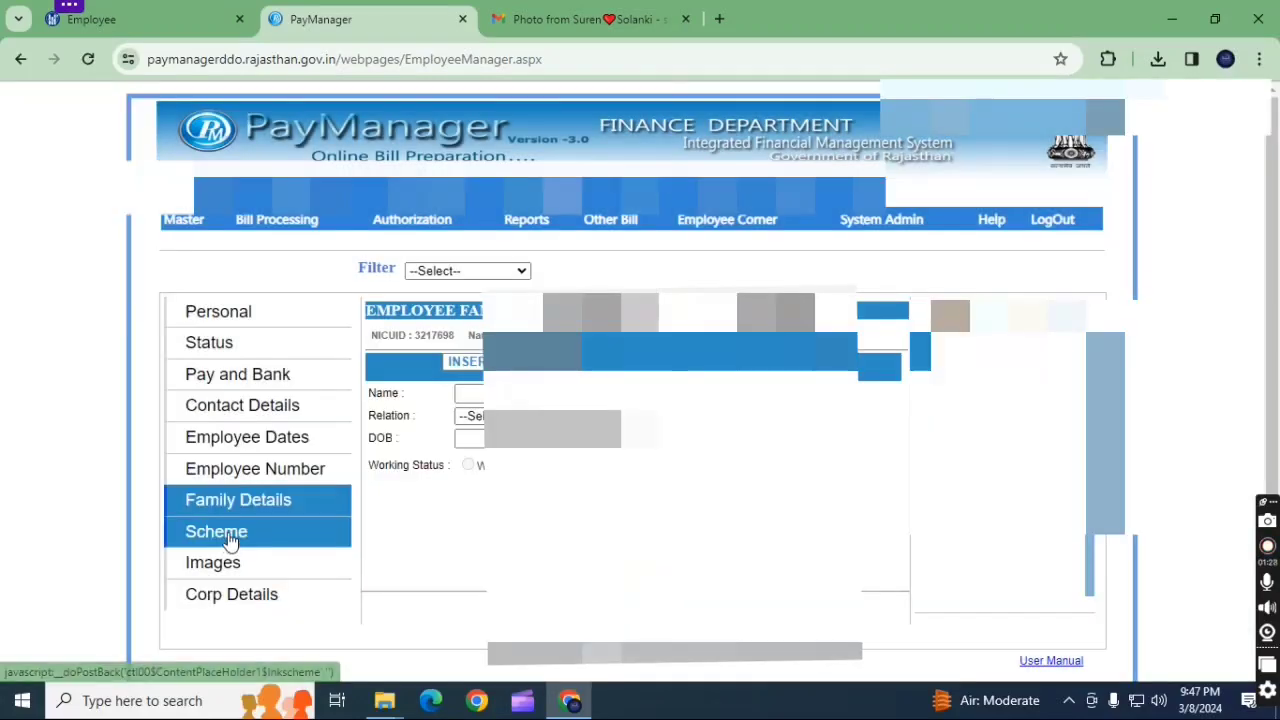
click(230, 538)
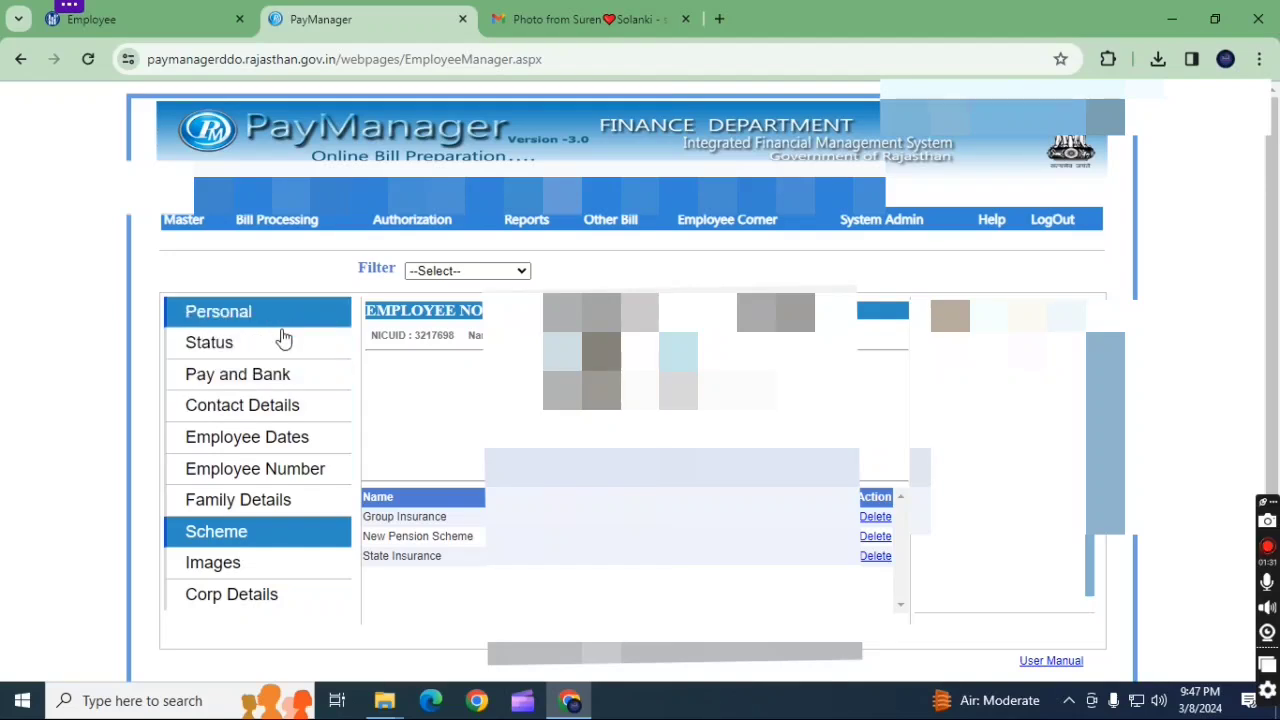
click(225, 344)
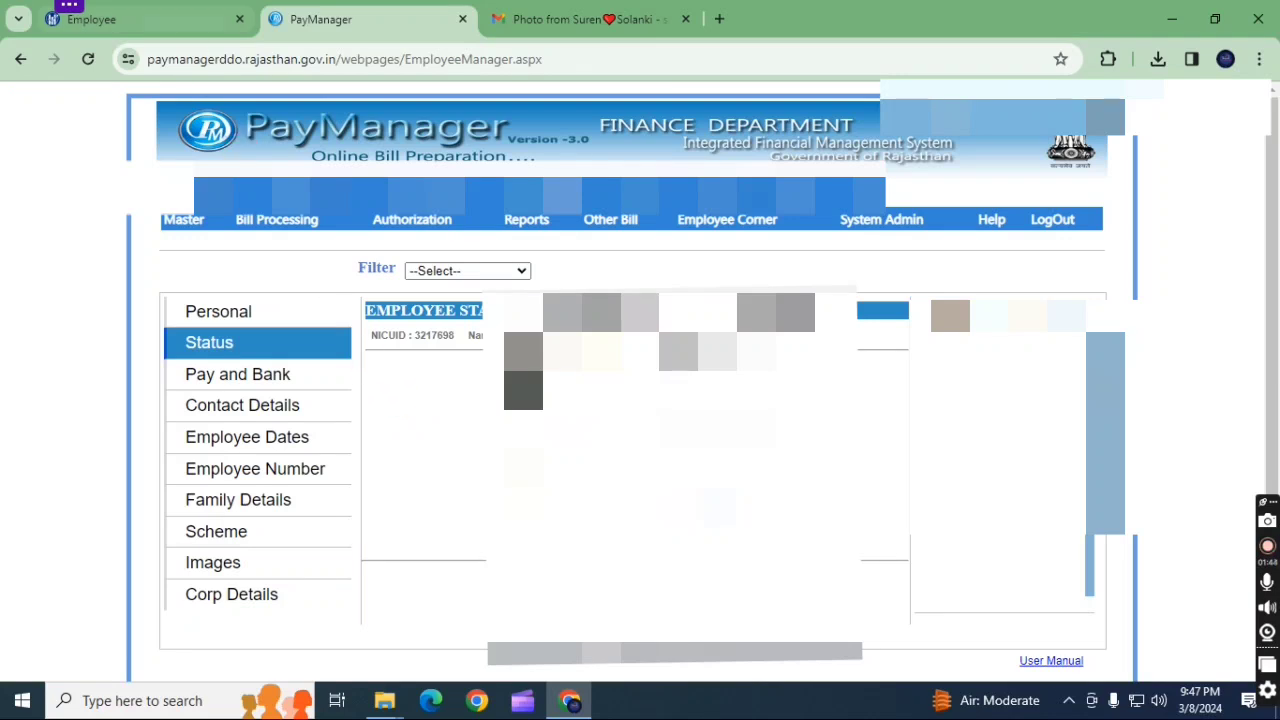
Switch back to the IFMS service details form and set the Service Category to Subordinate
click(130, 19)
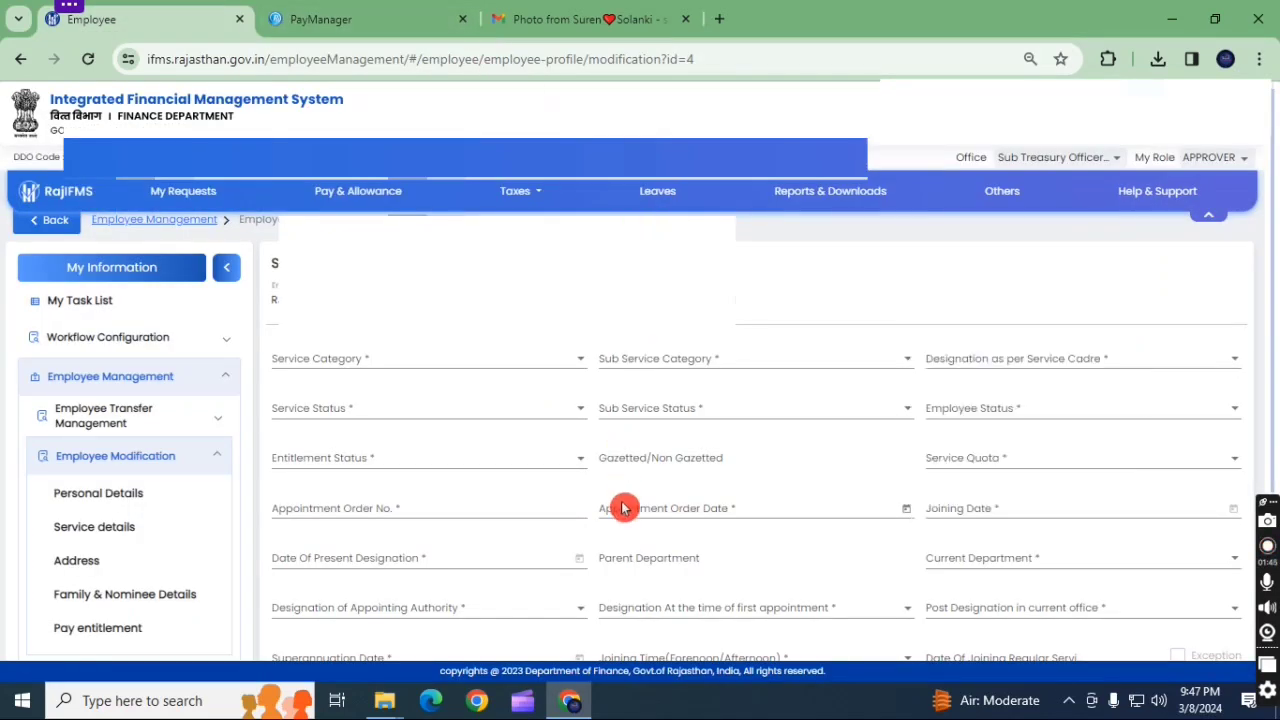
scroll(634, 505, down, 1)
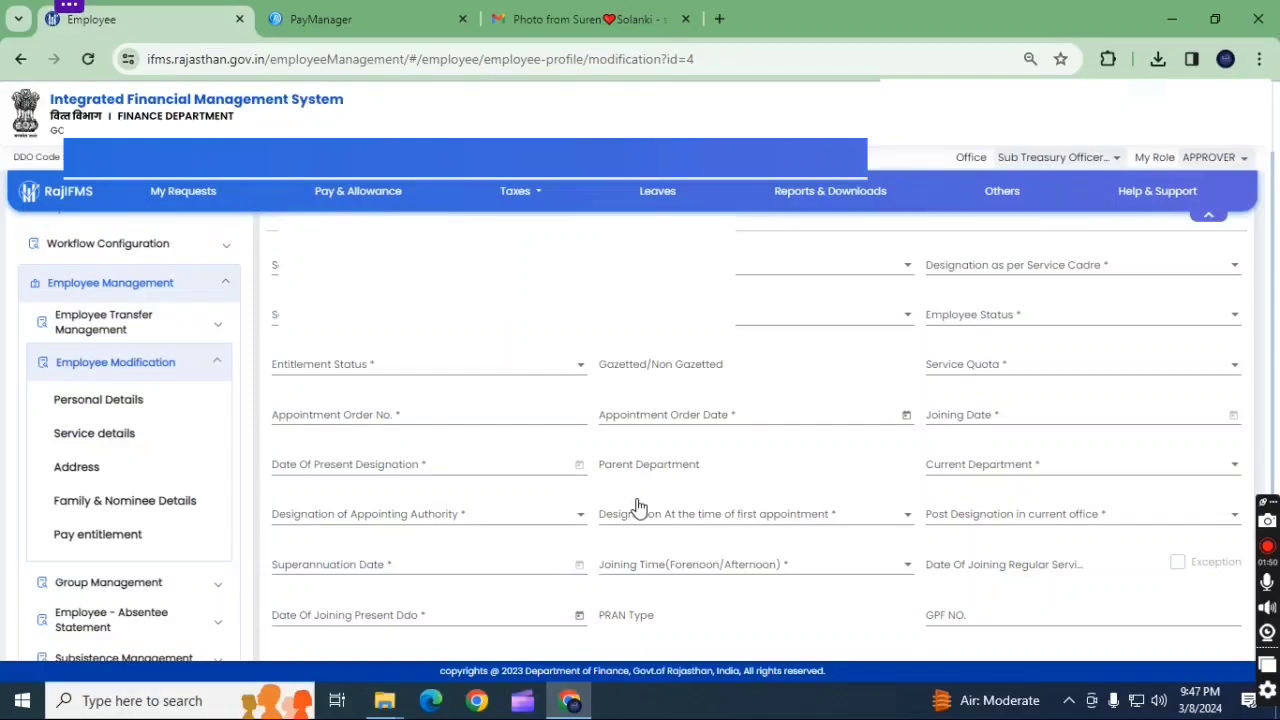
scroll(638, 507, up, 1)
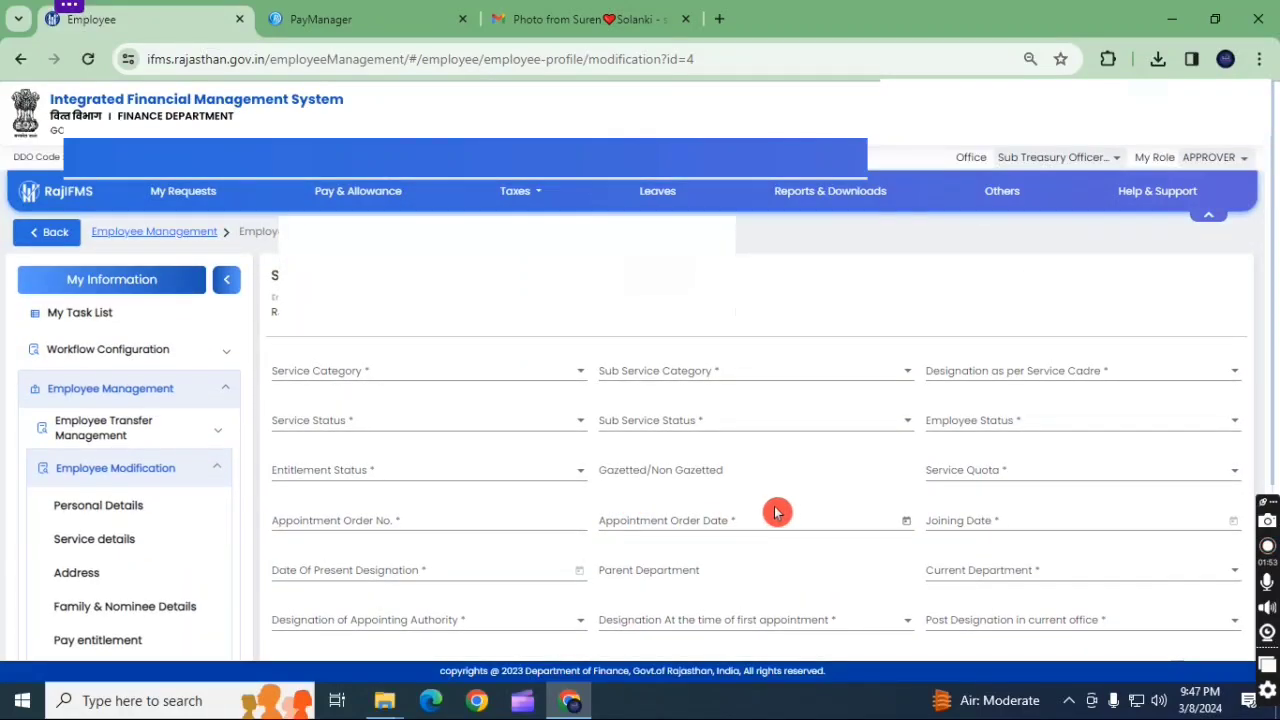
click(384, 372)
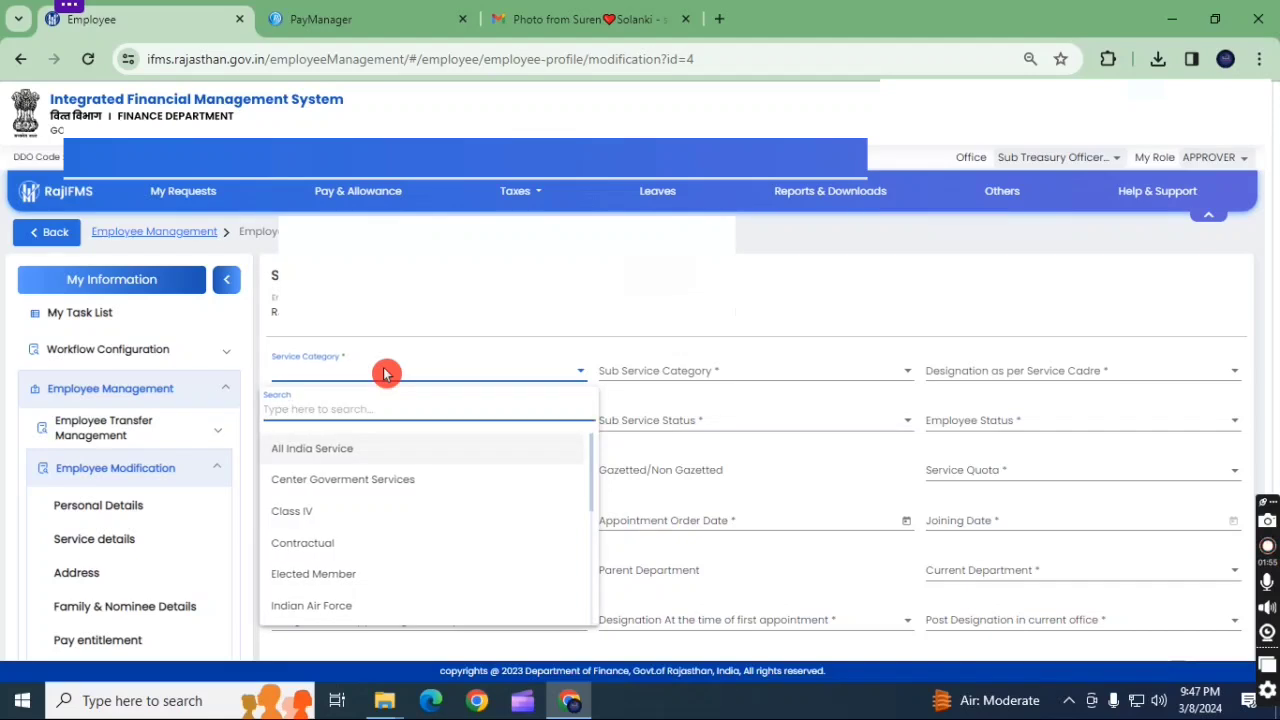
text(s)
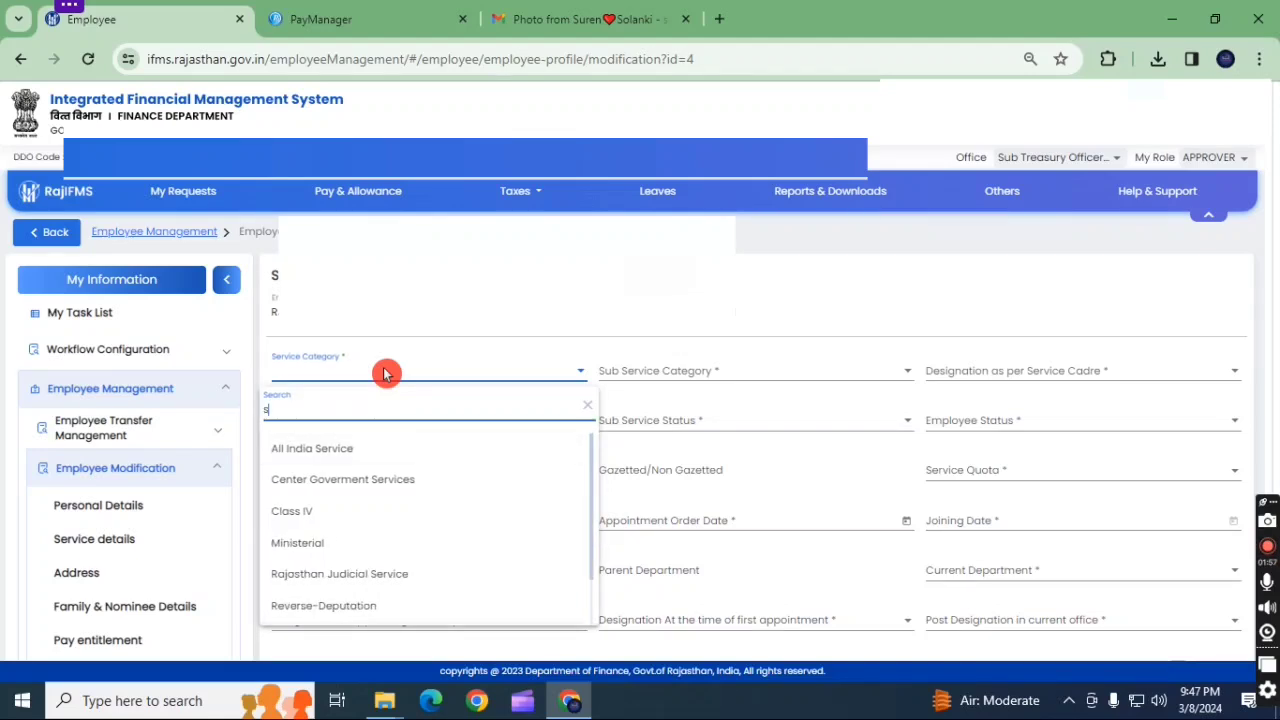
scroll(449, 480, down, 1)
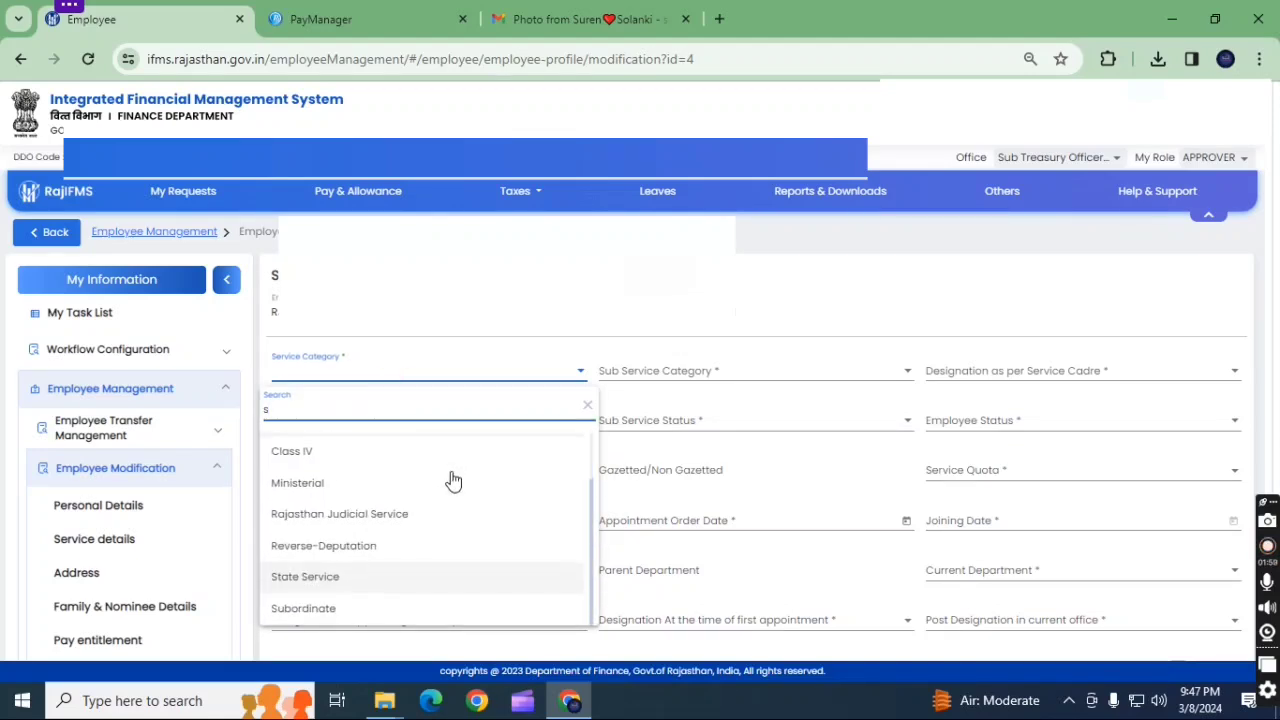
click(336, 612)
Set the Sub Service Category to The Rajasthan Subordinate Accounts Service and the Designation as per Service Cadre to Assistant Accounts Officer Grade-II
click(680, 370)
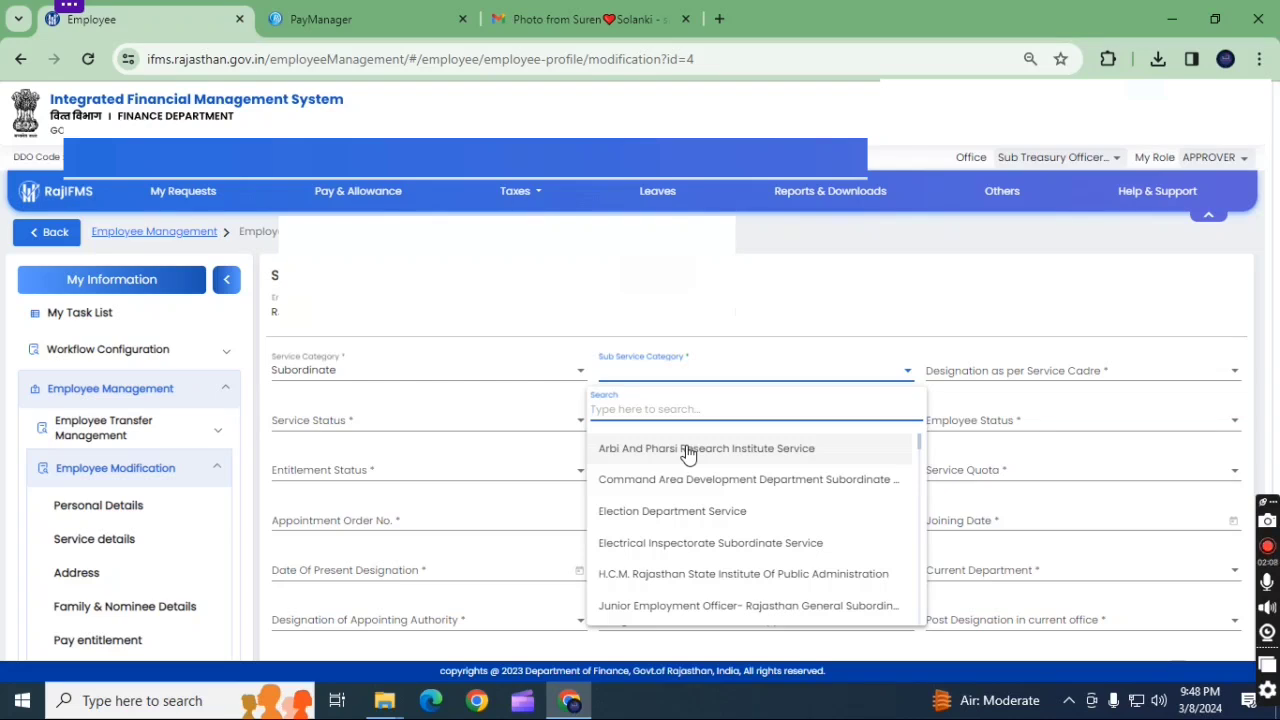
scroll(686, 457, down, 3)
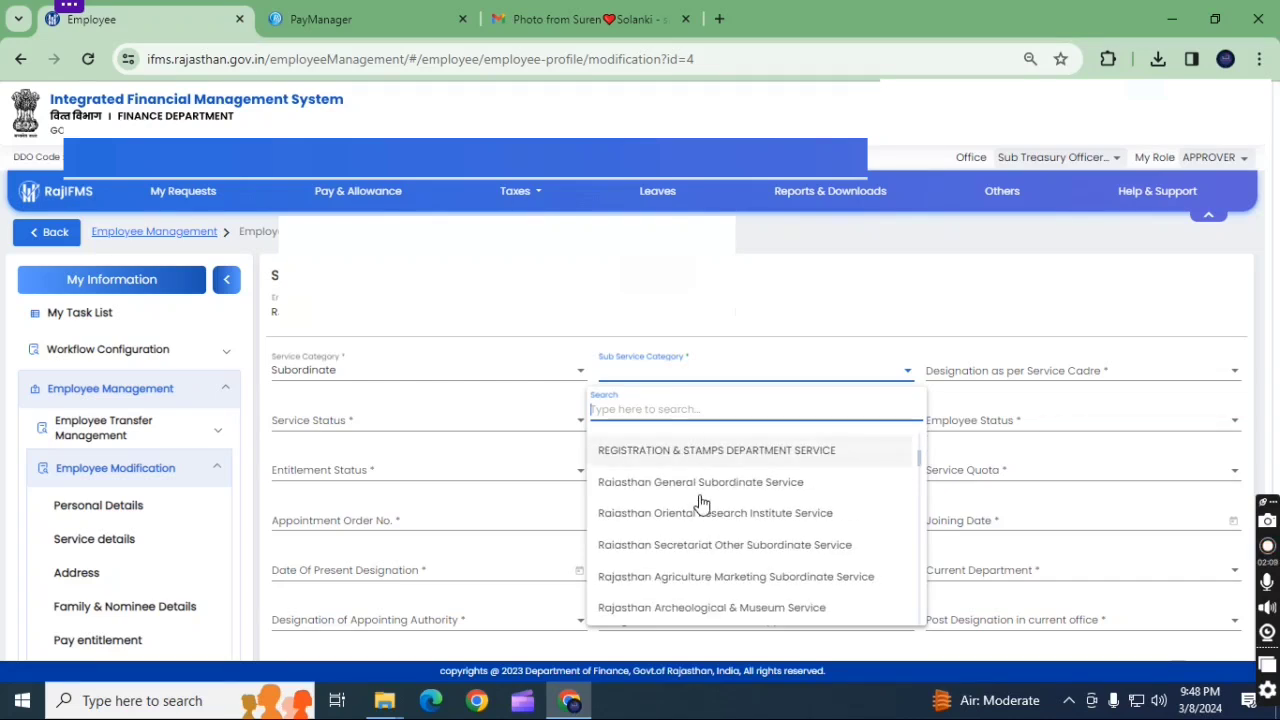
scroll(697, 500, down, 2)
scroll(706, 527, down, 10)
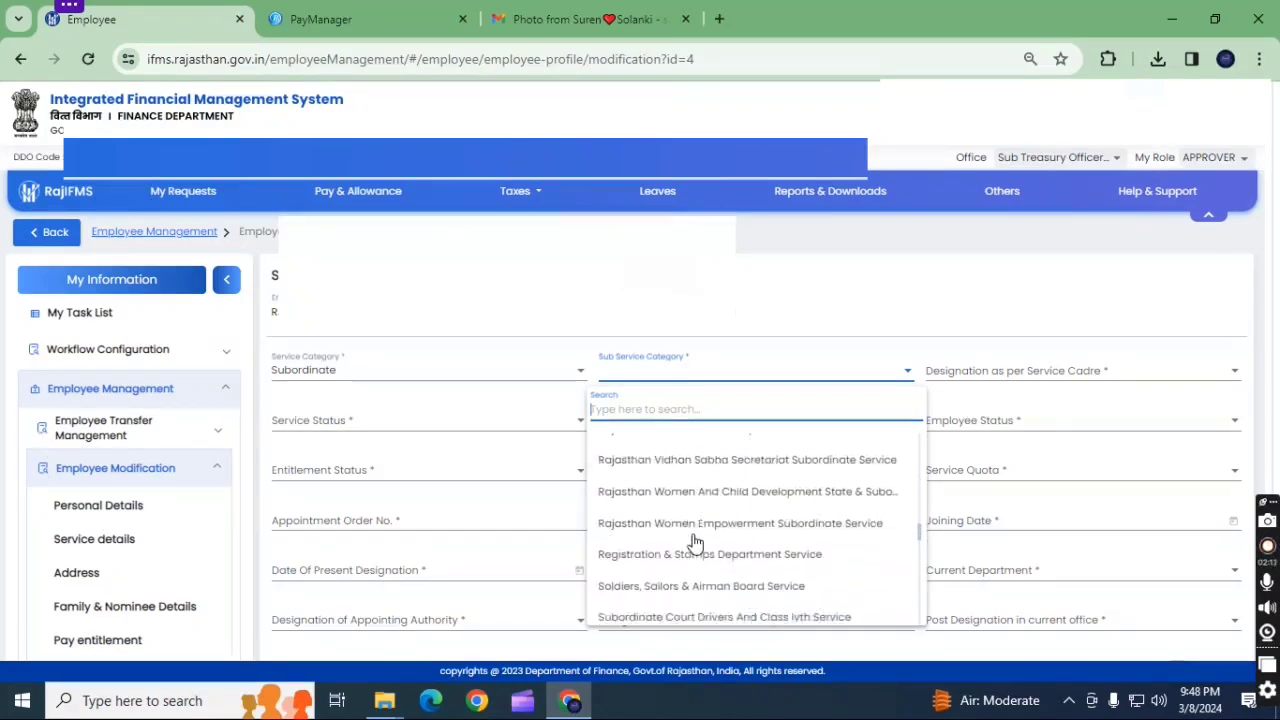
click(702, 526)
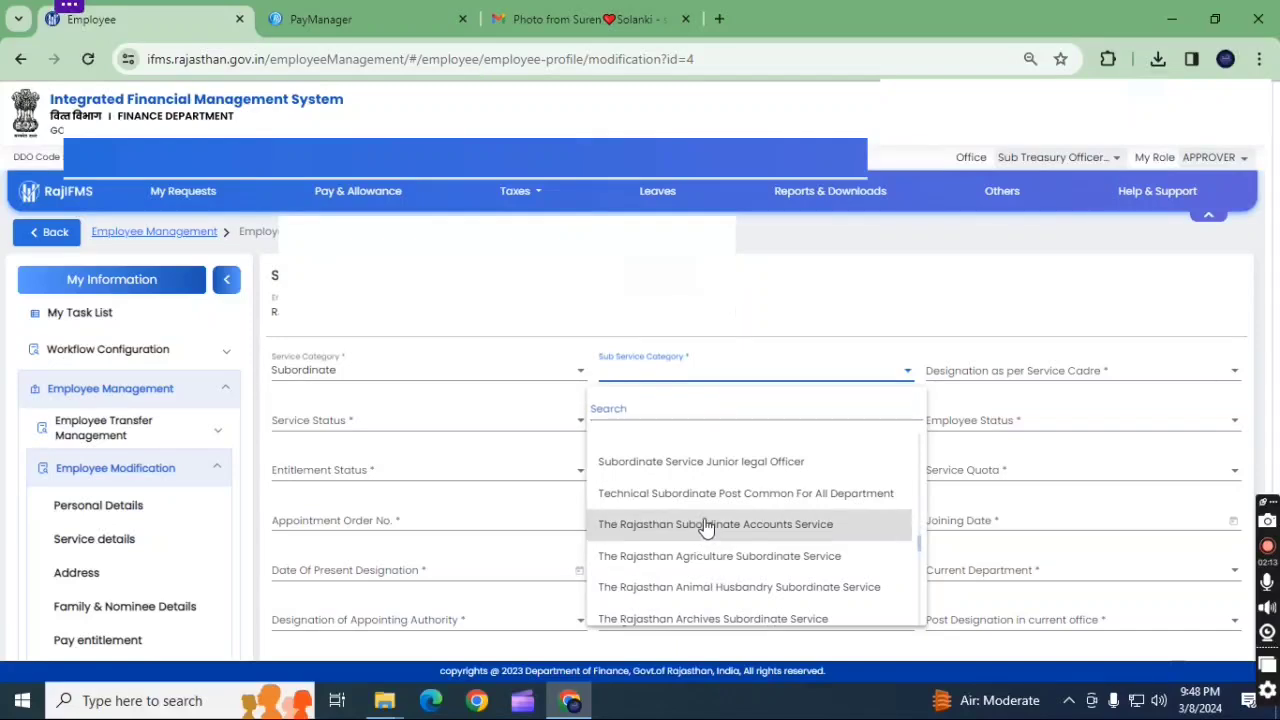
click(1058, 370)
click(1088, 481)
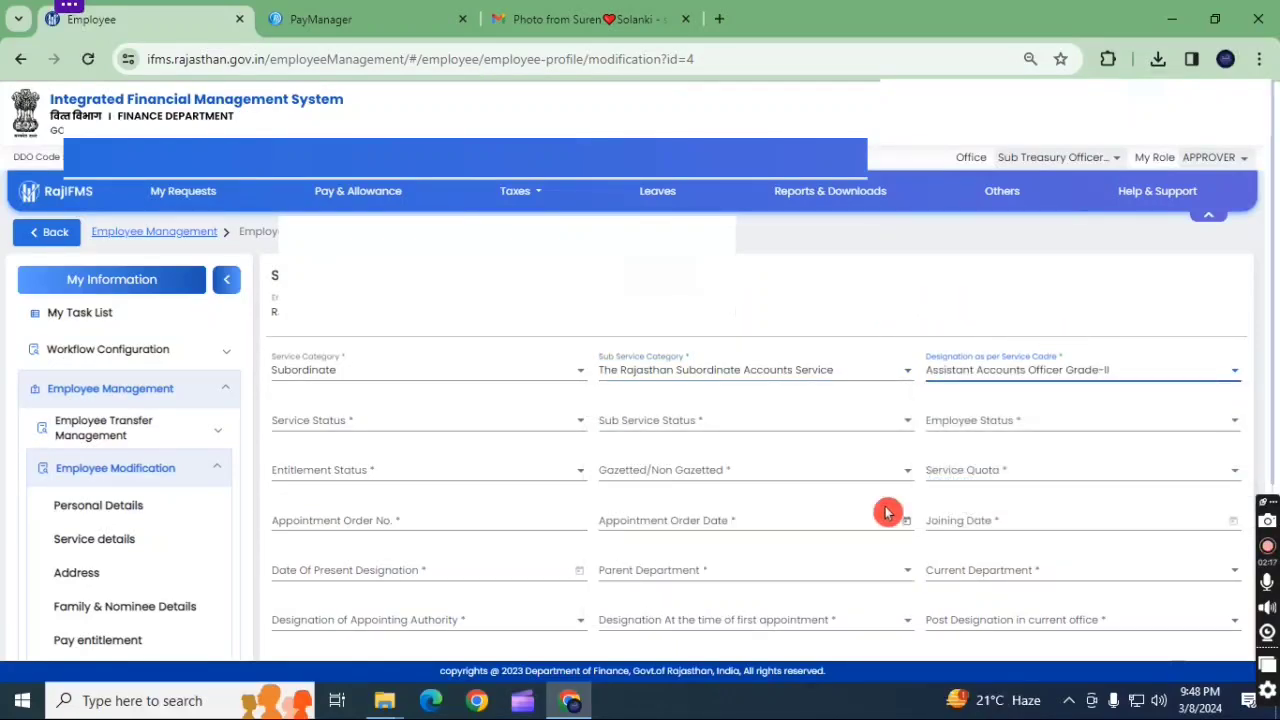
Set the Service Status to Regular, the Sub Service Status to Permanent and the Employee Status to Active
click(376, 426)
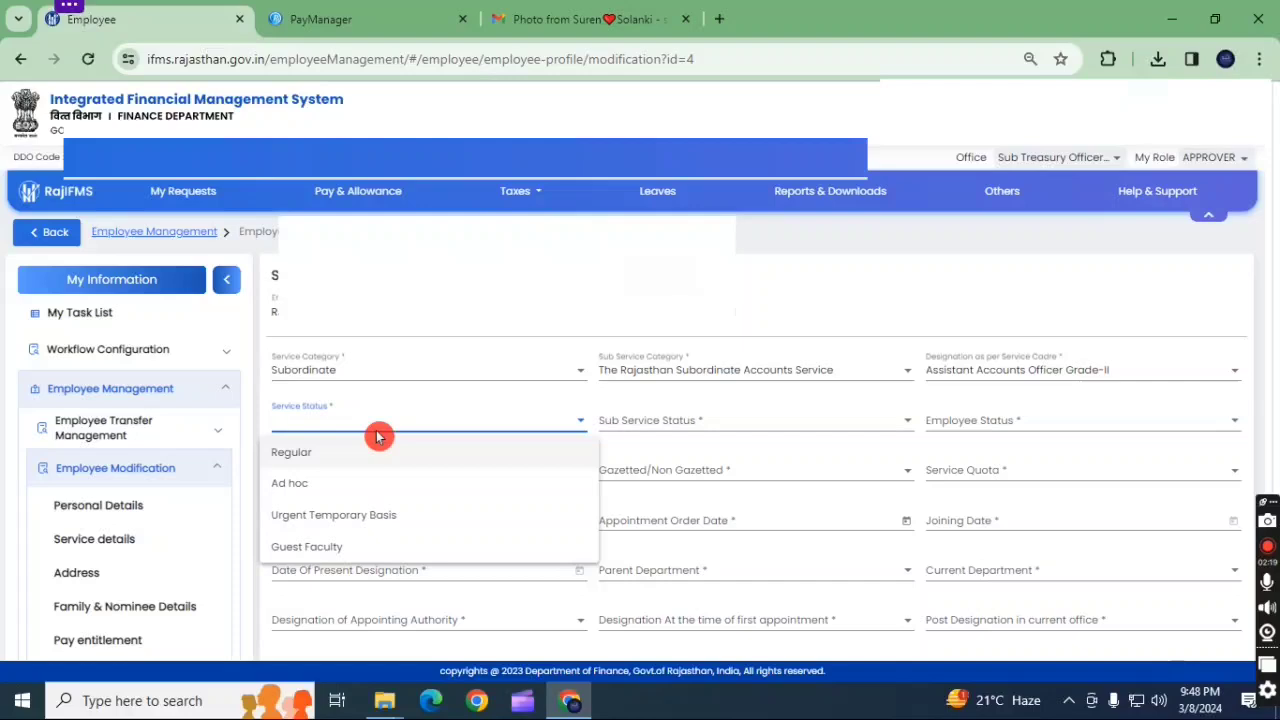
click(309, 453)
click(660, 425)
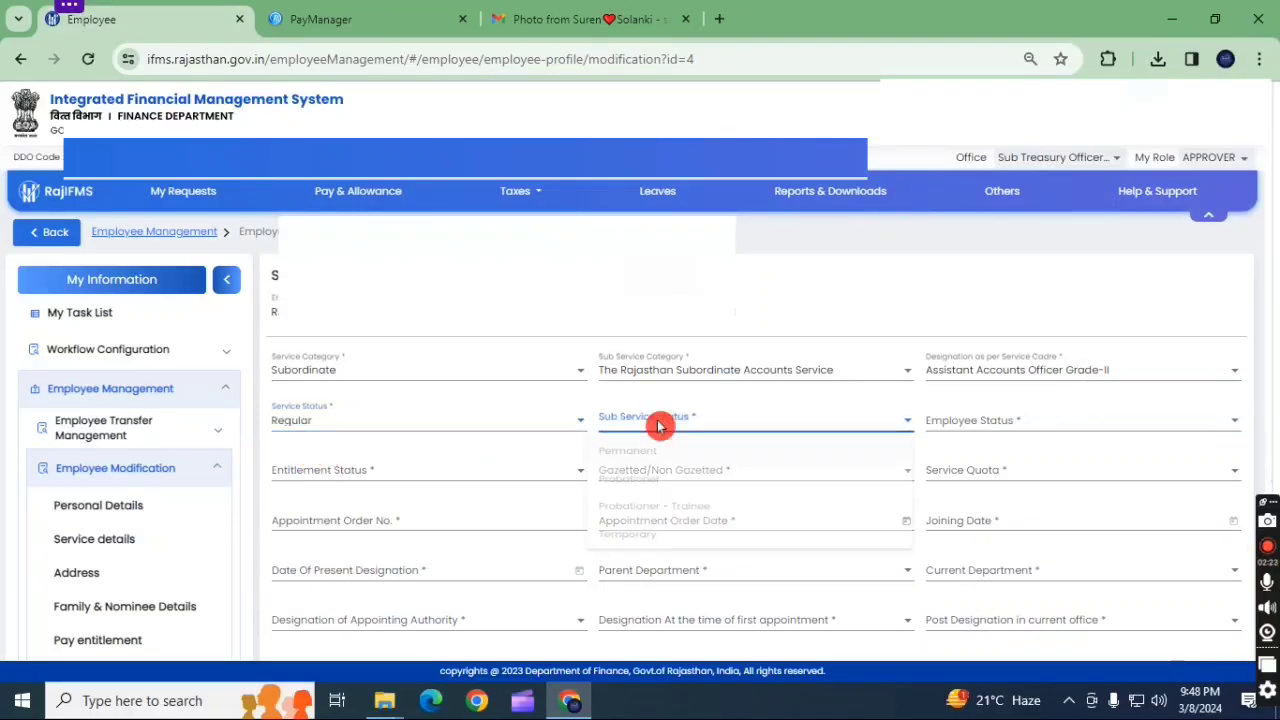
click(642, 451)
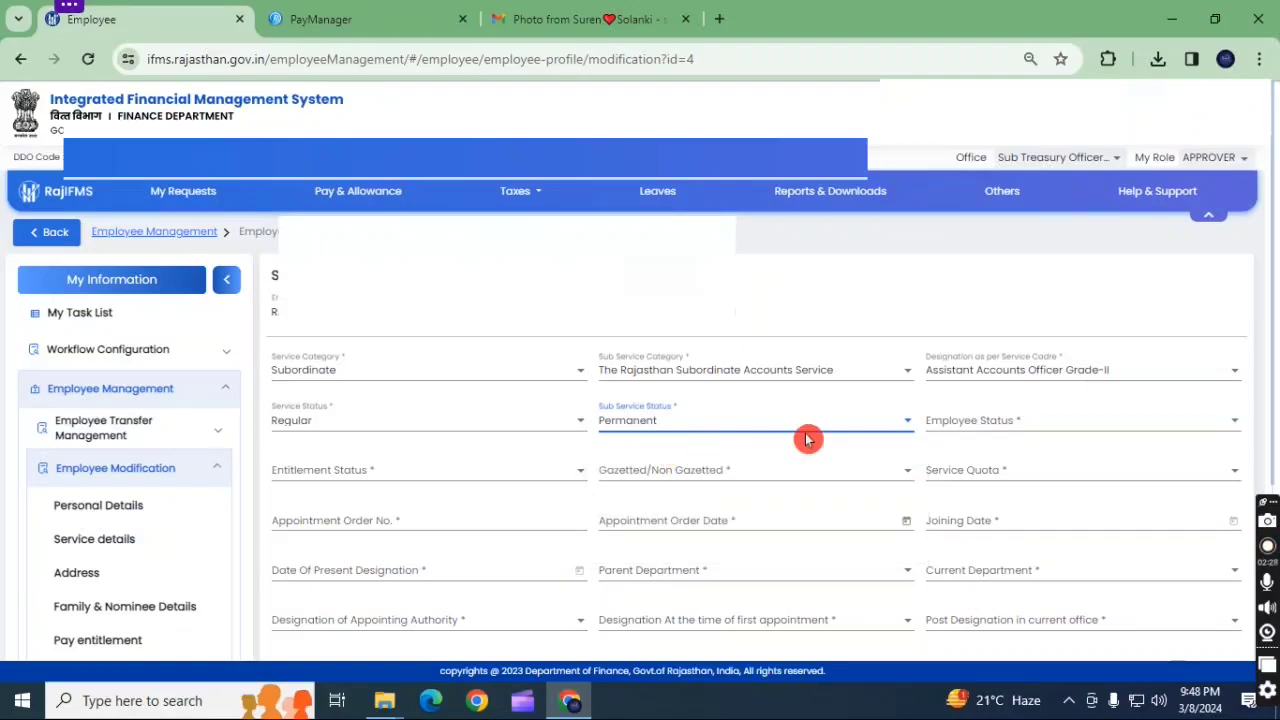
click(994, 420)
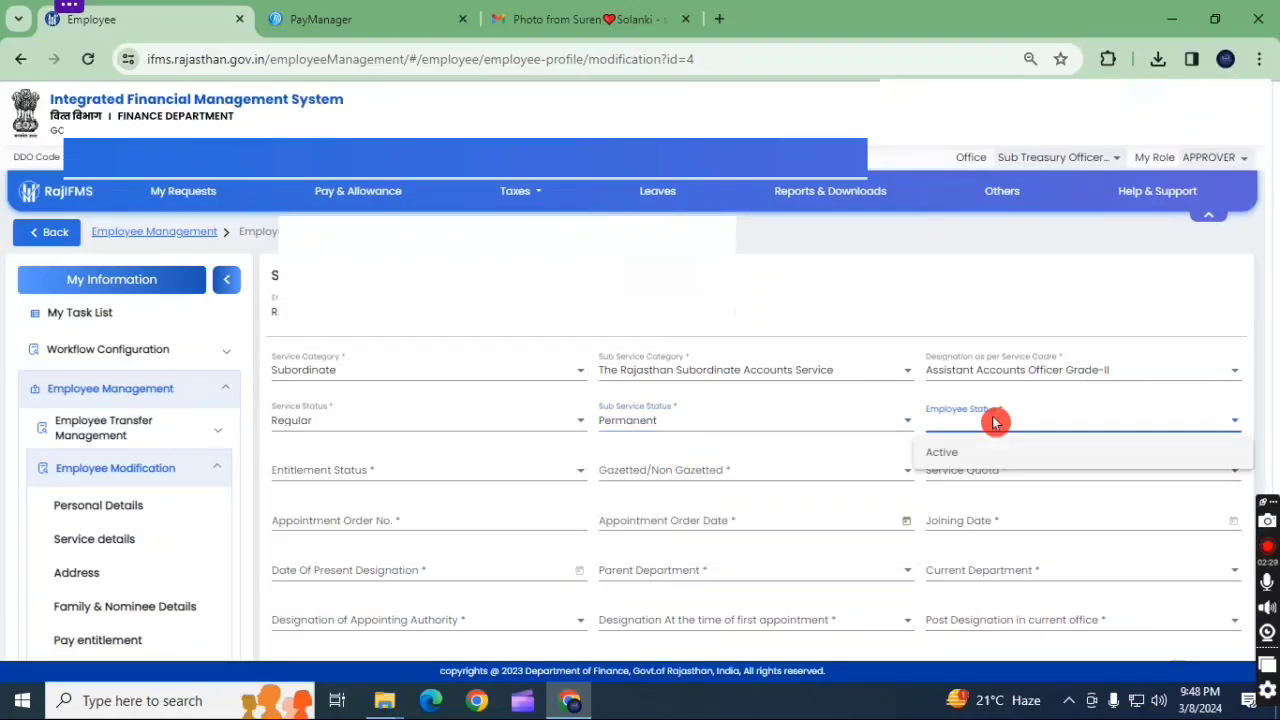
click(955, 456)
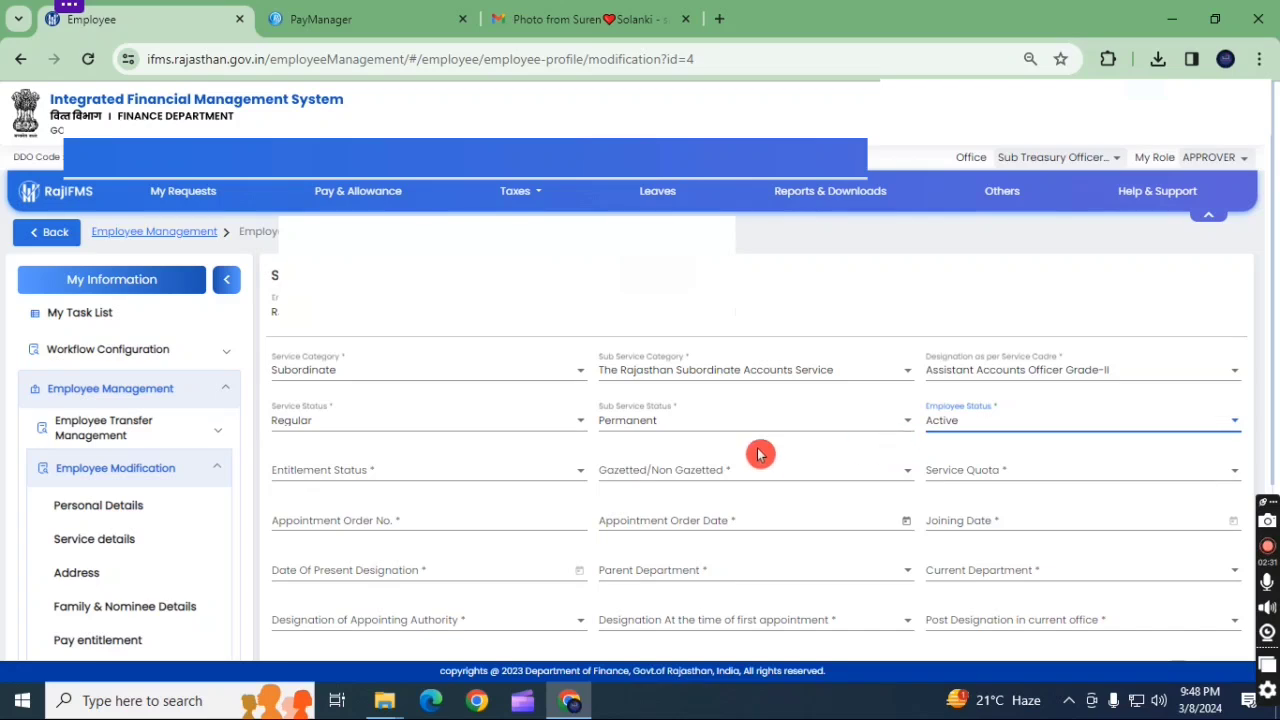
Set the Entitlement Status to From 01.01.2004 to 31.03.2022-OPS and the gazetted classification to NonGazetted
click(343, 471)
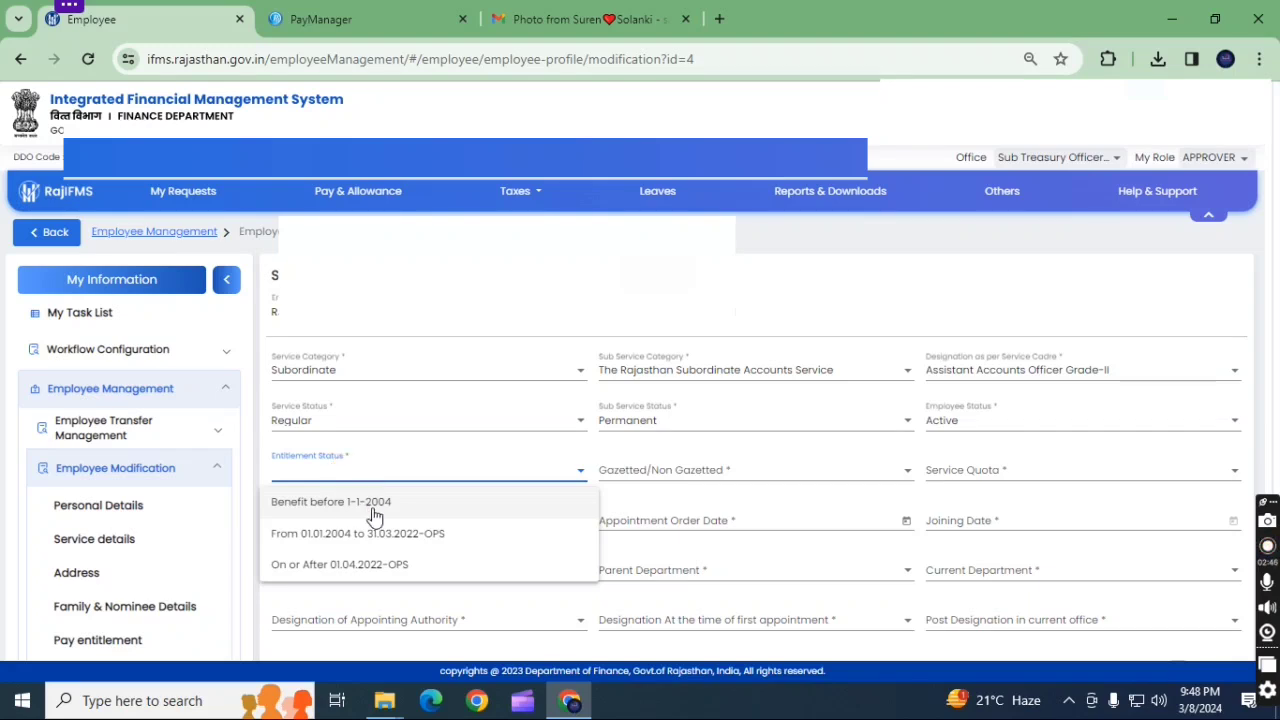
click(415, 545)
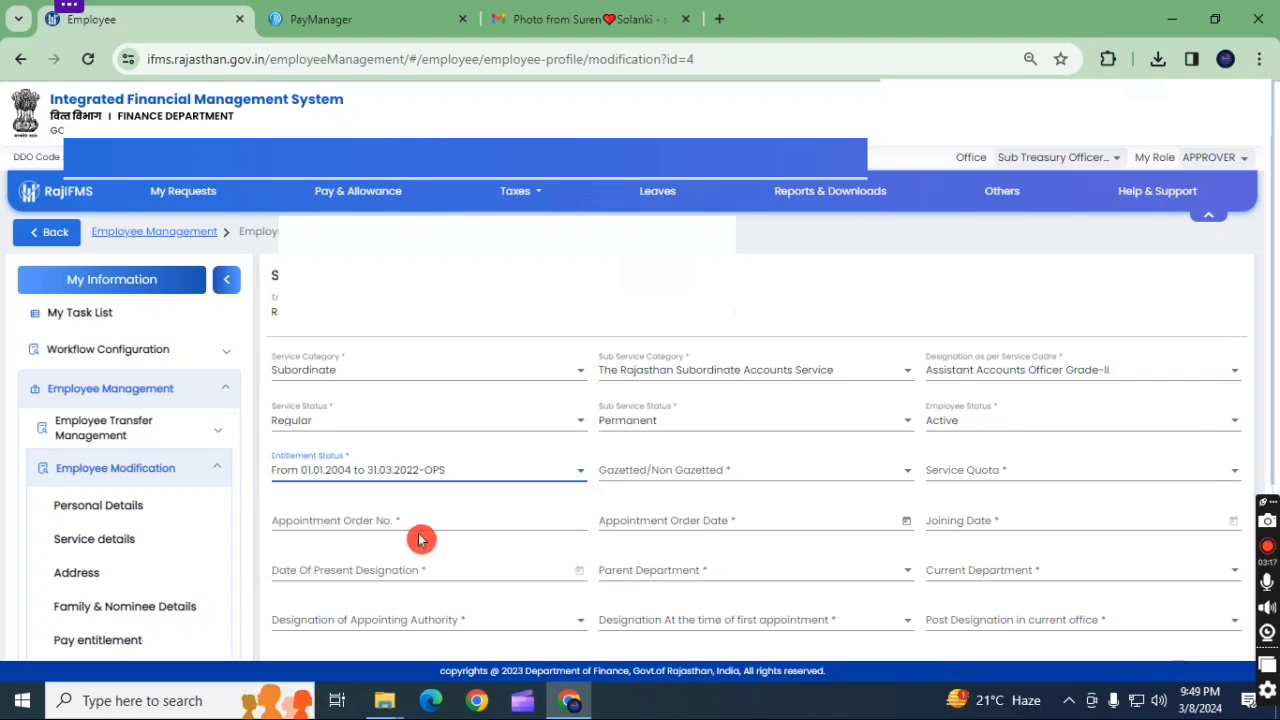
click(726, 470)
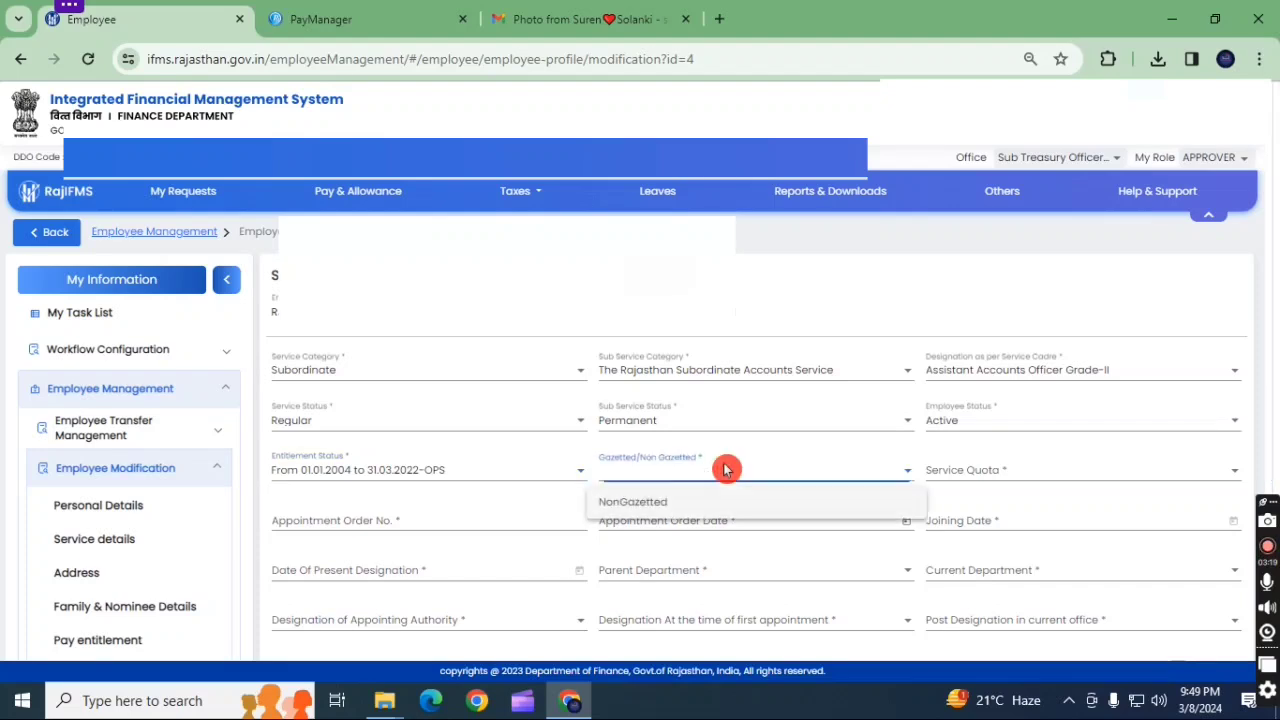
click(660, 505)
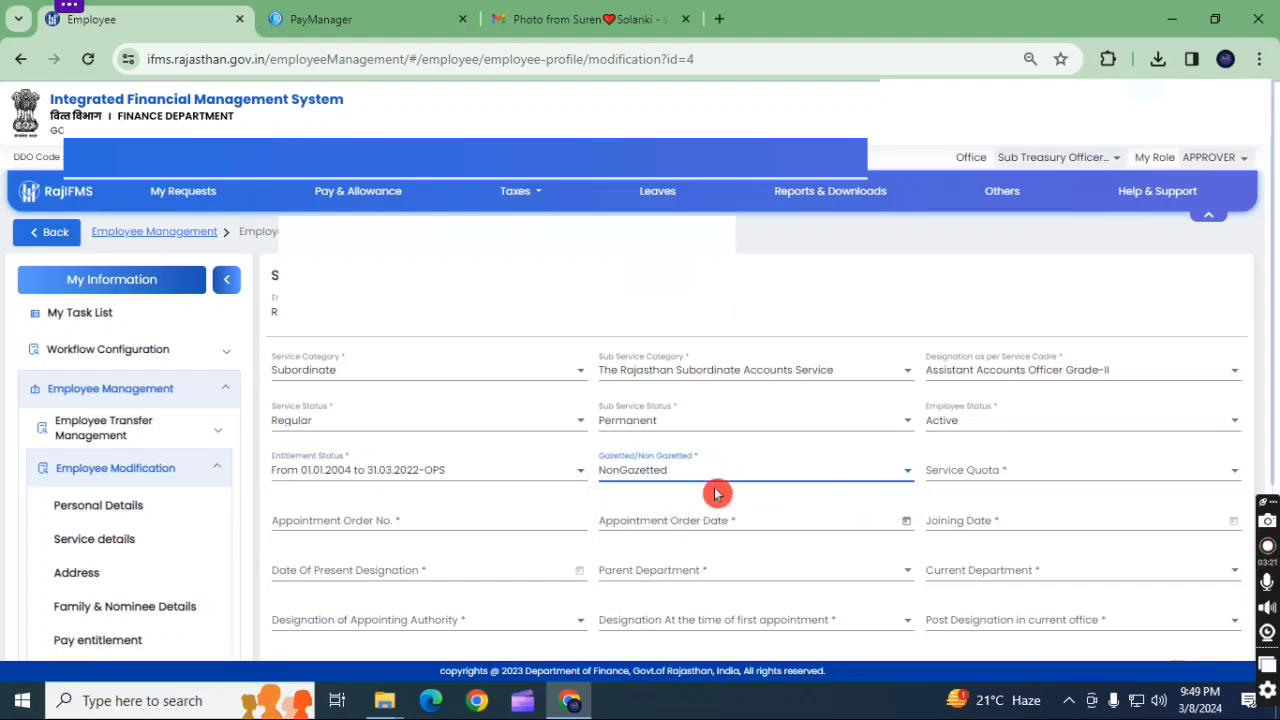
Set the Service Quota to NA and check it against the employee's status record in PayManager before returning to the IFMS form
click(979, 477)
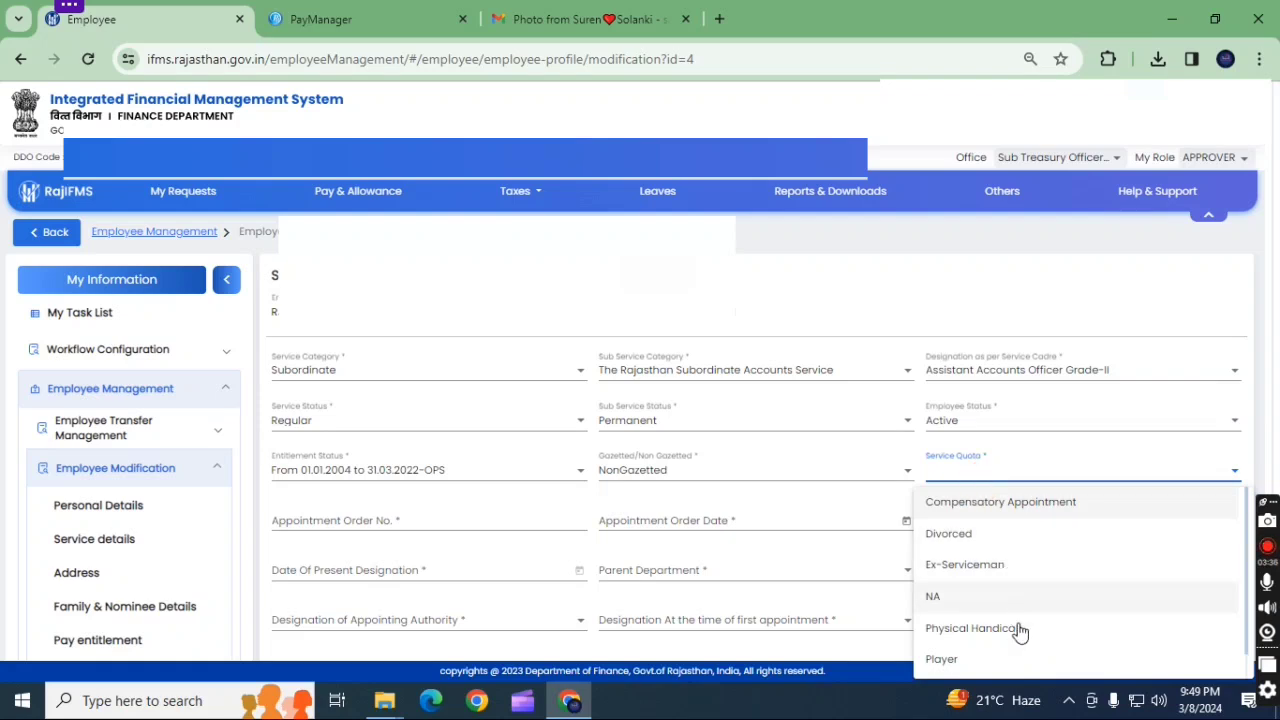
scroll(1014, 643, down, 1)
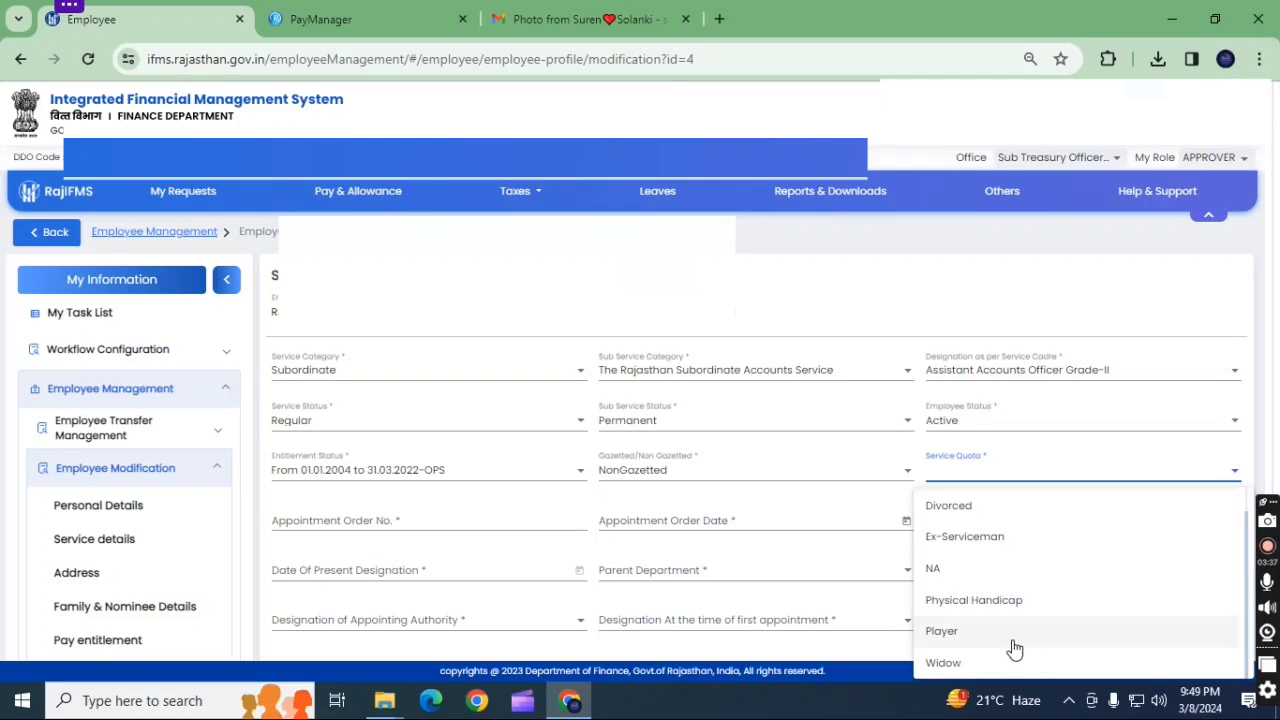
scroll(1008, 659, up, 1)
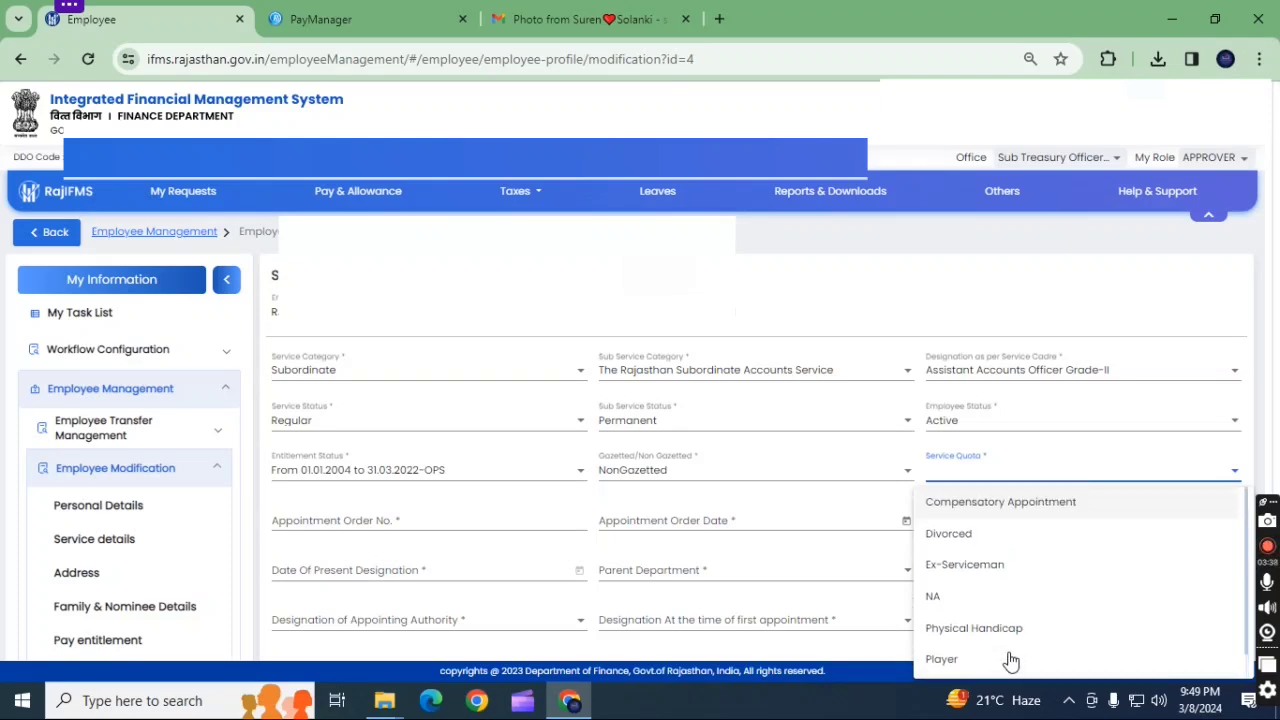
click(962, 606)
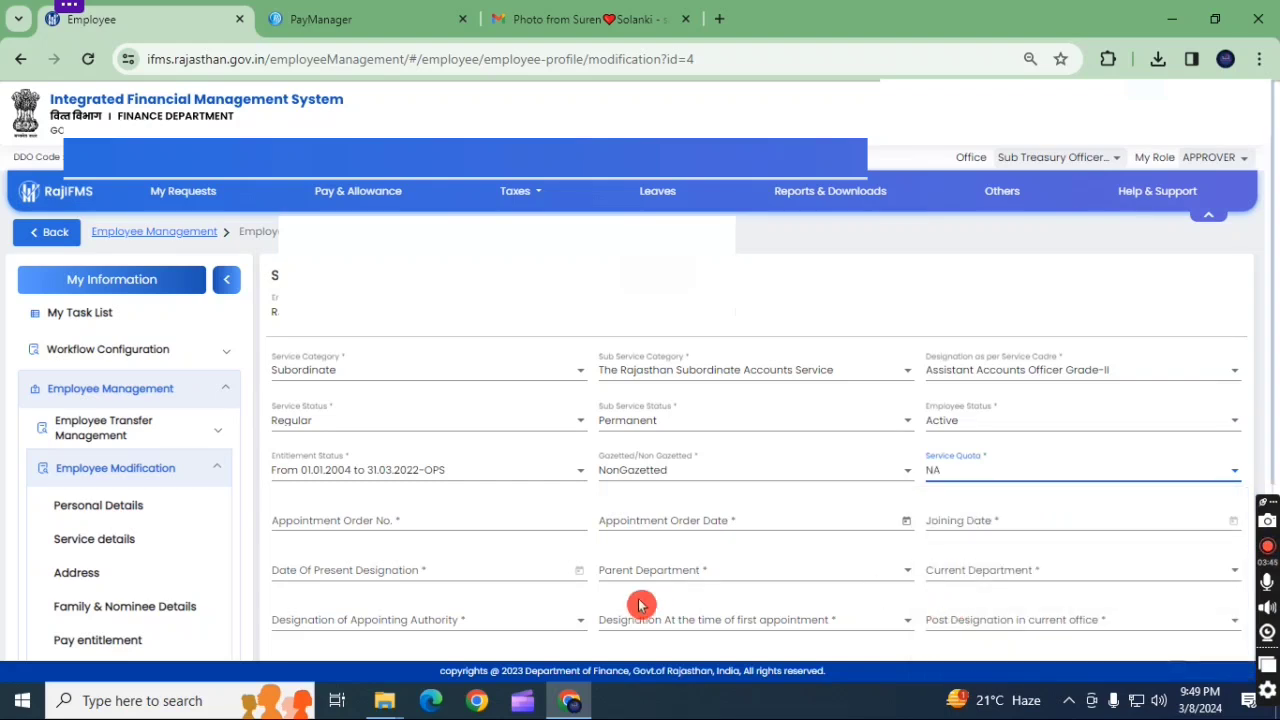
click(322, 19)
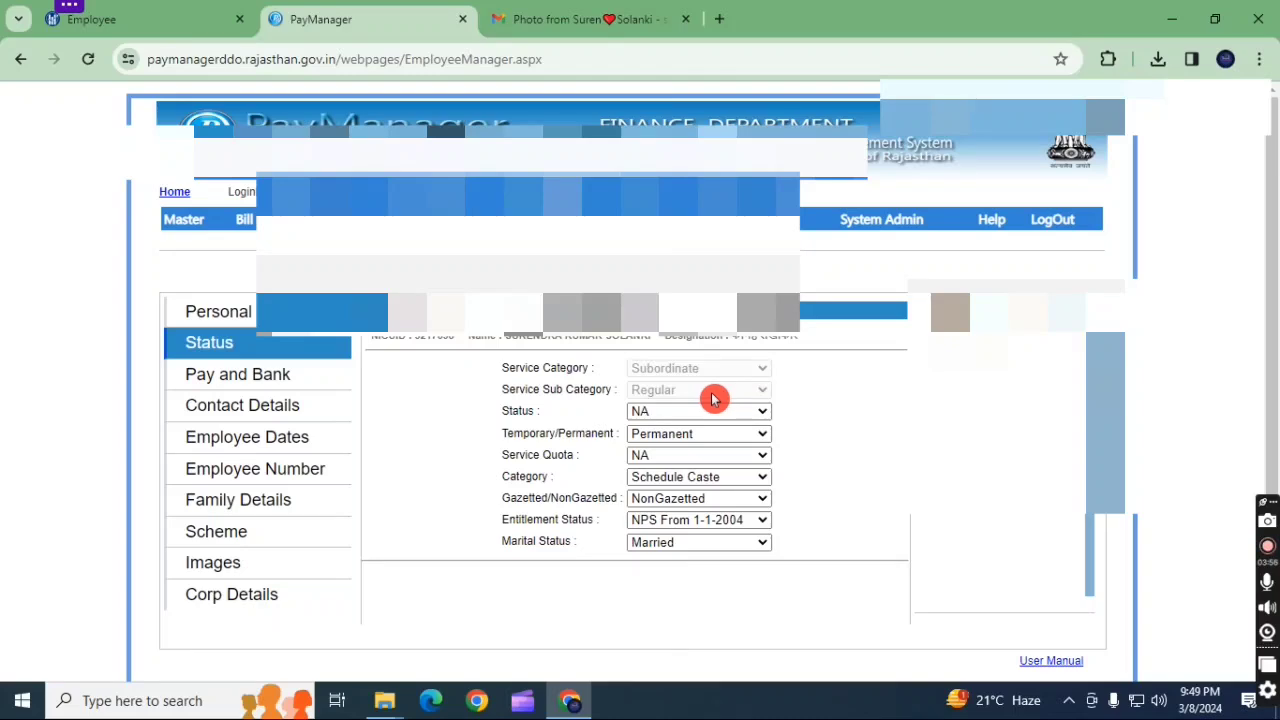
click(190, 19)
Examine the remaining service details fields, from the appointment order number through State Insurance and RGHS to the document upload and update option
scroll(717, 523, down, 3)
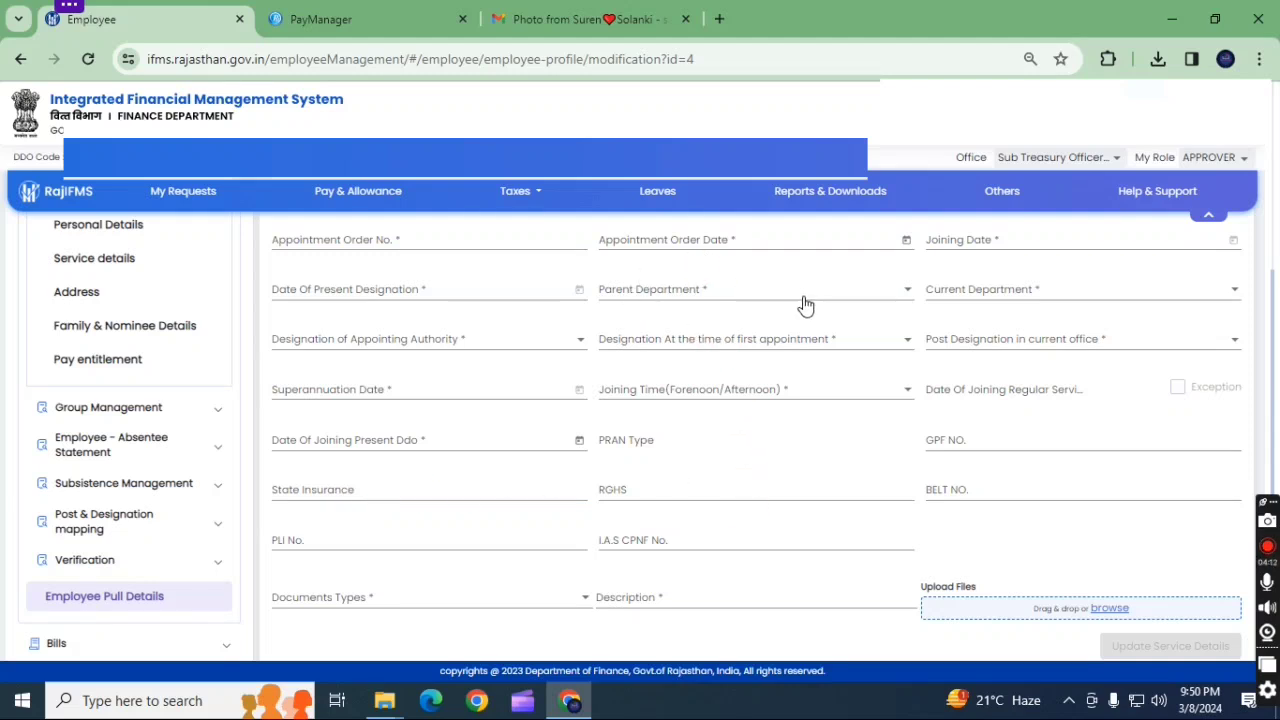
scroll(690, 362, up, 1)
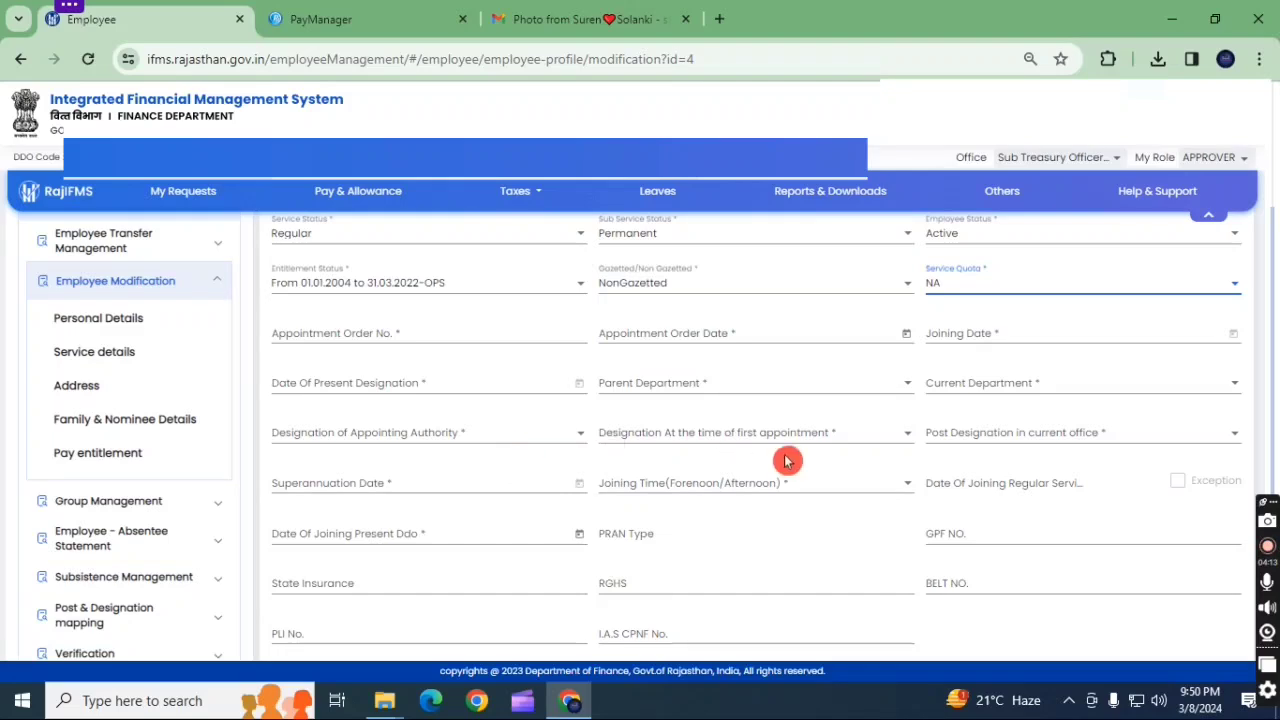
scroll(805, 490, down, 1)
click(835, 505)
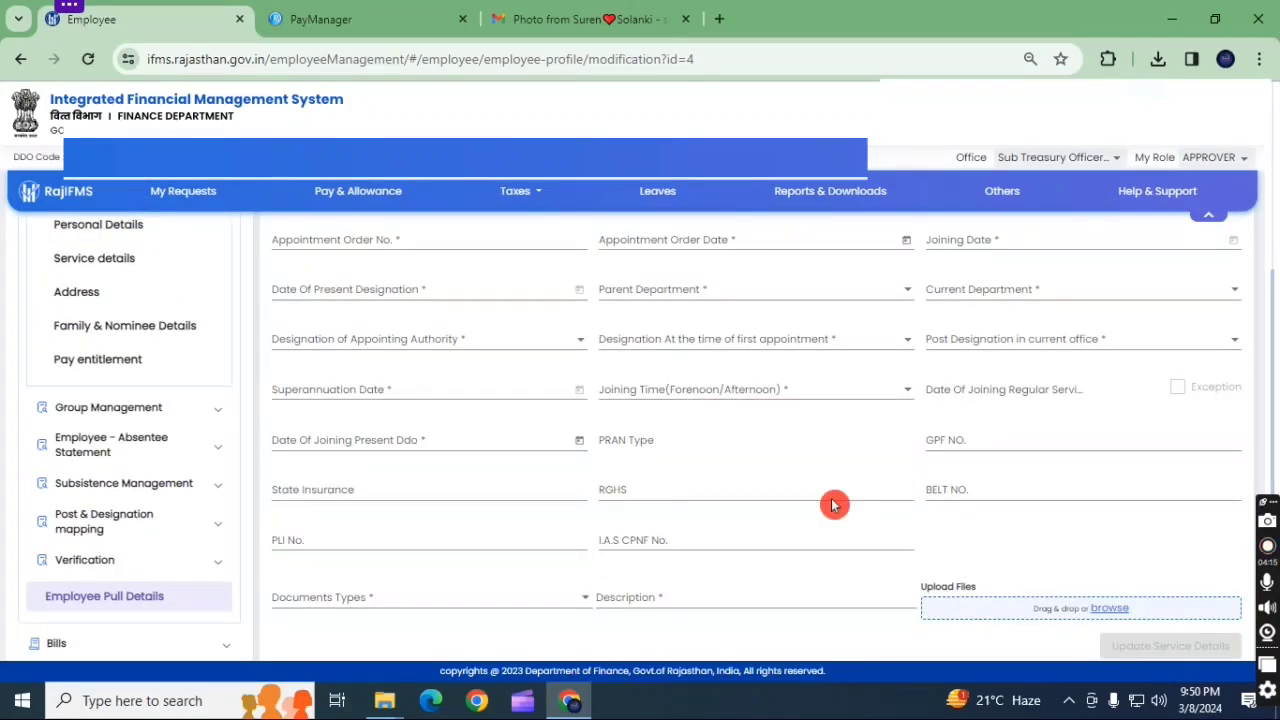
click(626, 502)
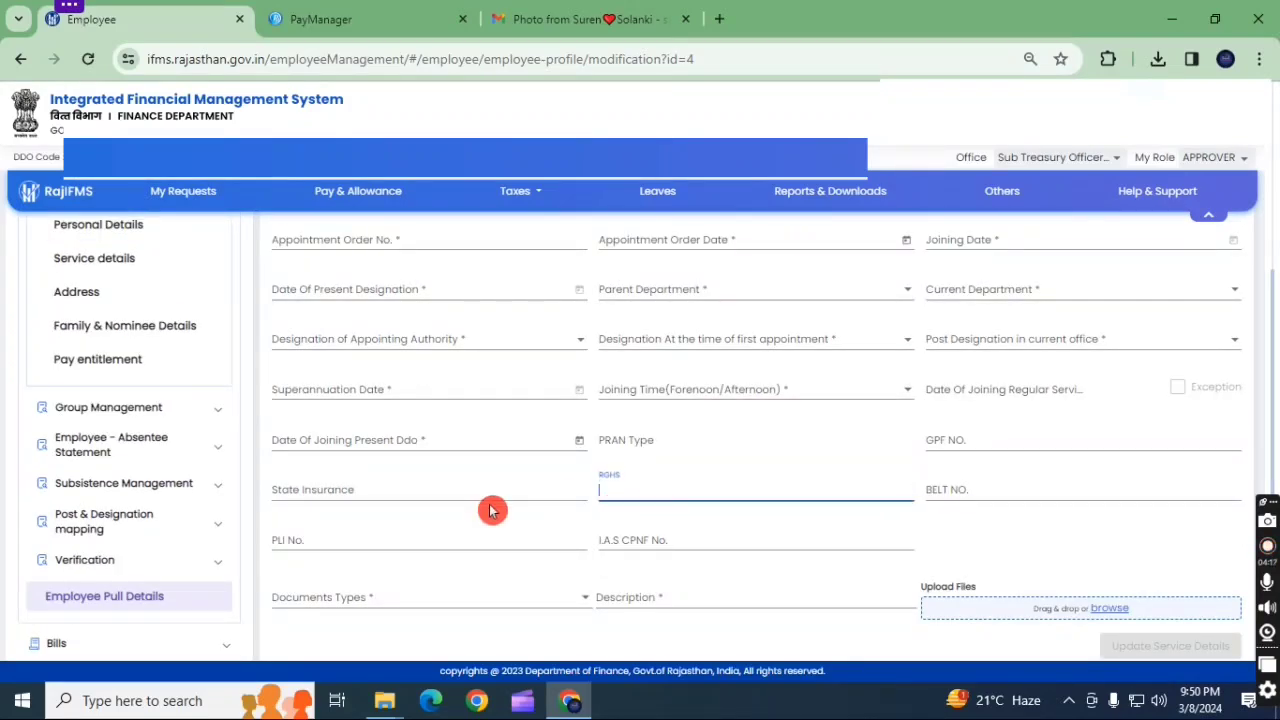
click(359, 488)
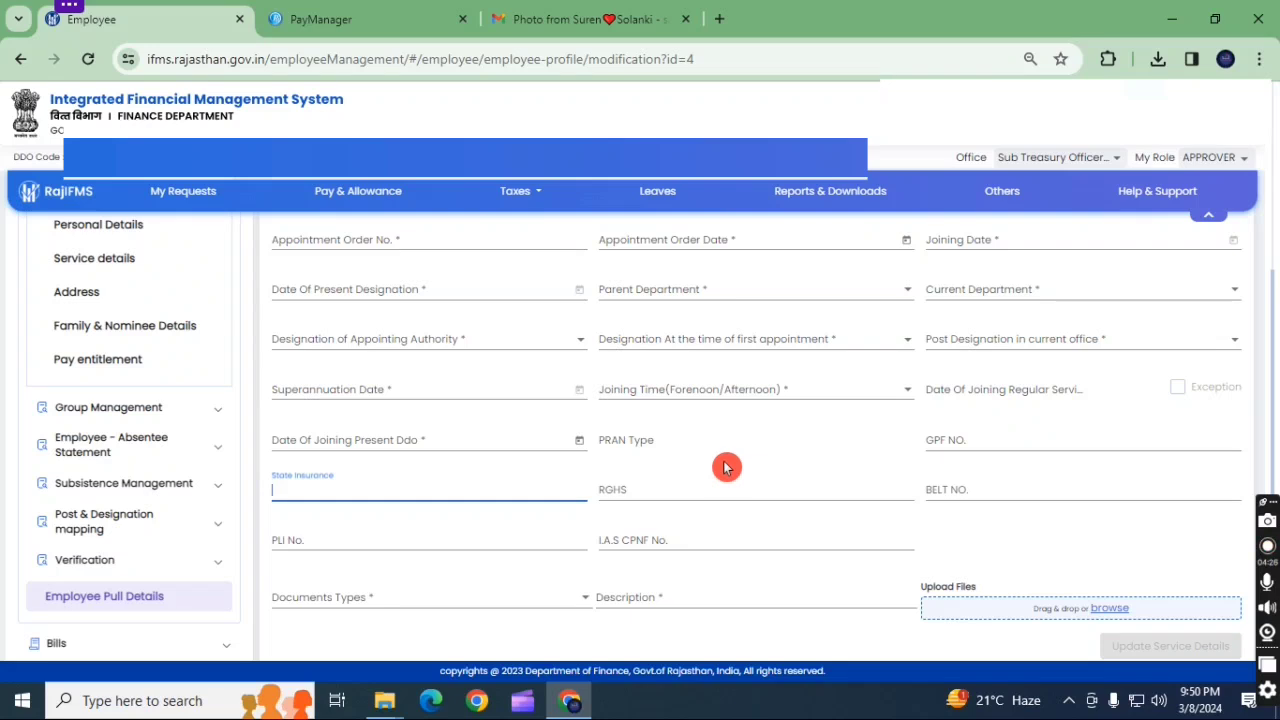
scroll(680, 548, down, 1)
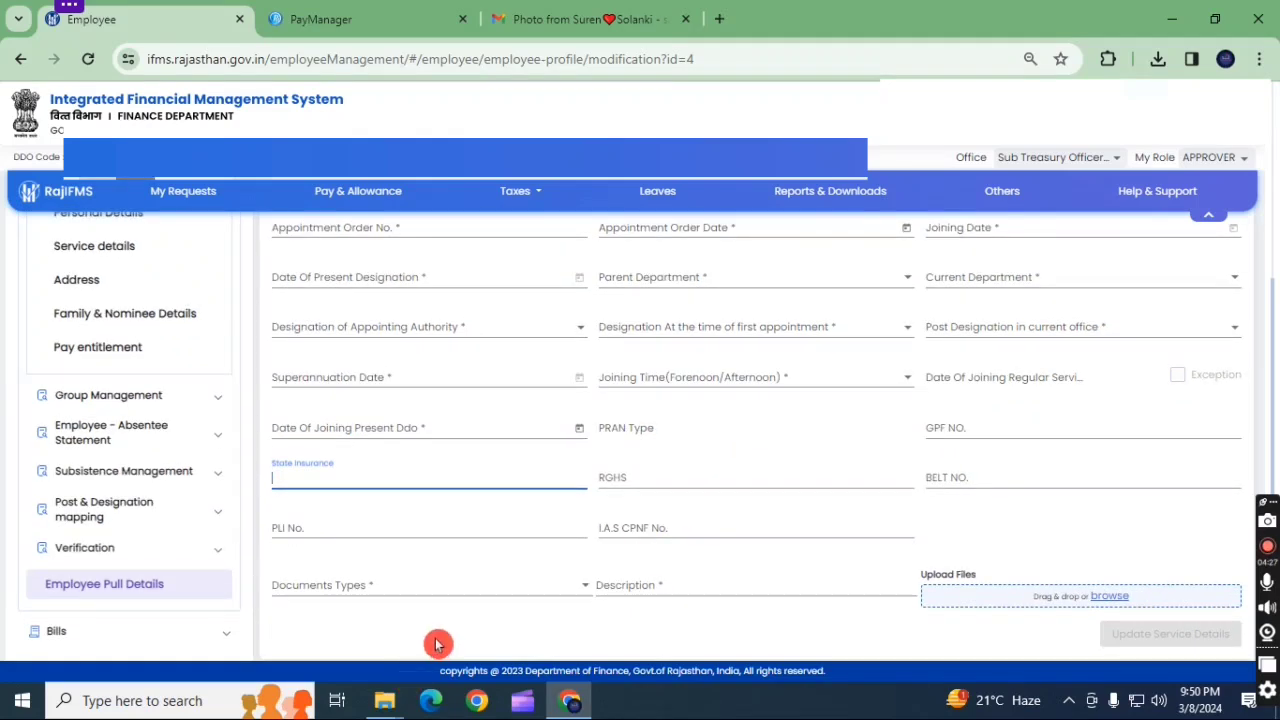
click(437, 642)
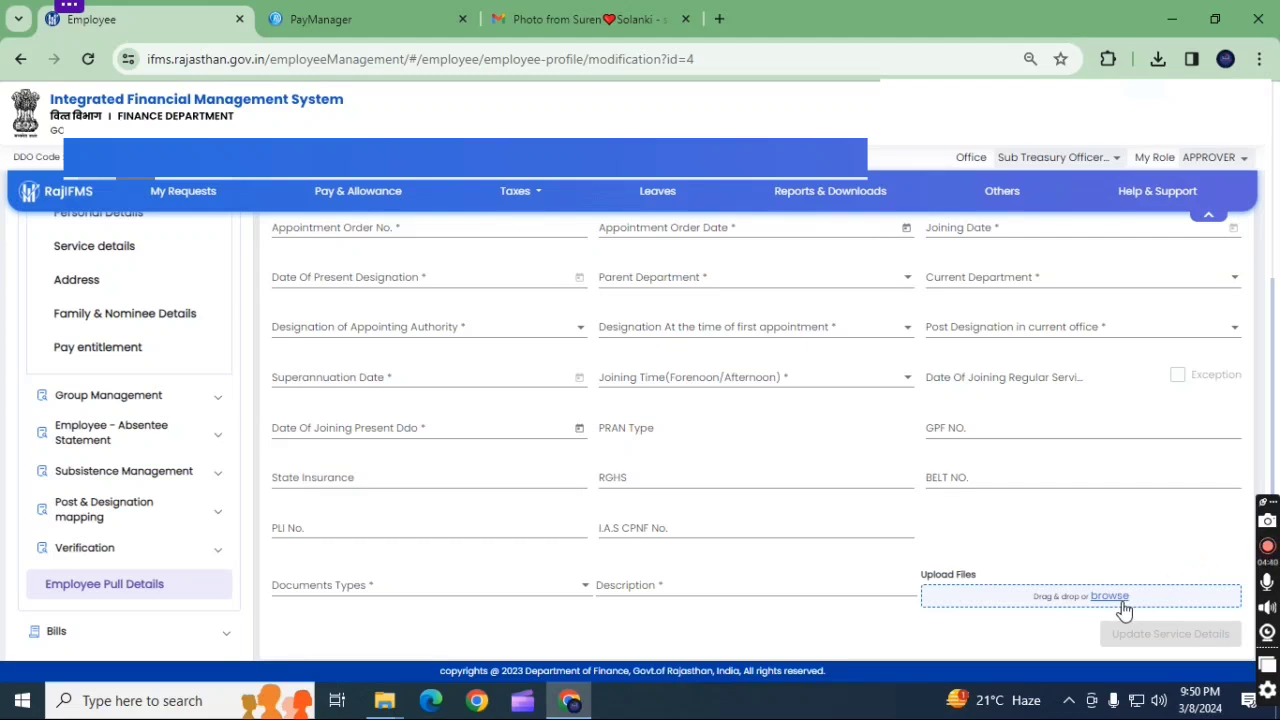
click(1178, 652)
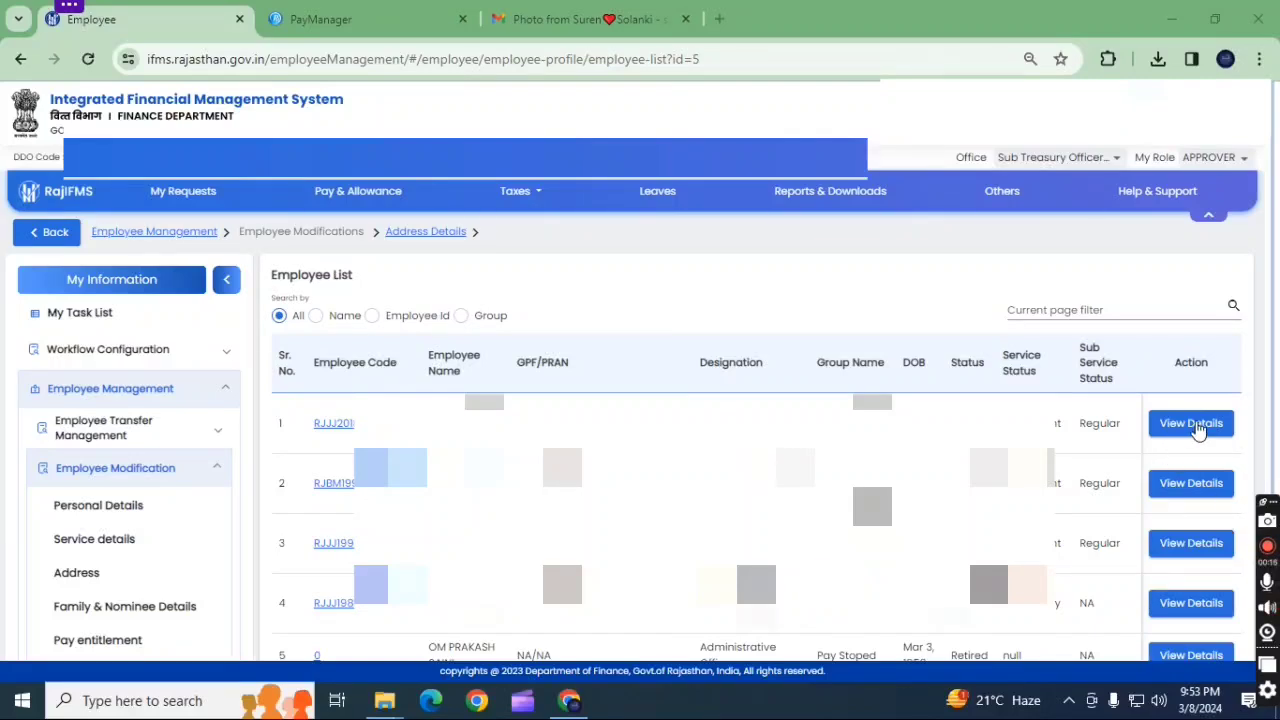
Open the first listed employee's address details and try to mark the current address as Same As Permanent Address
click(1191, 423)
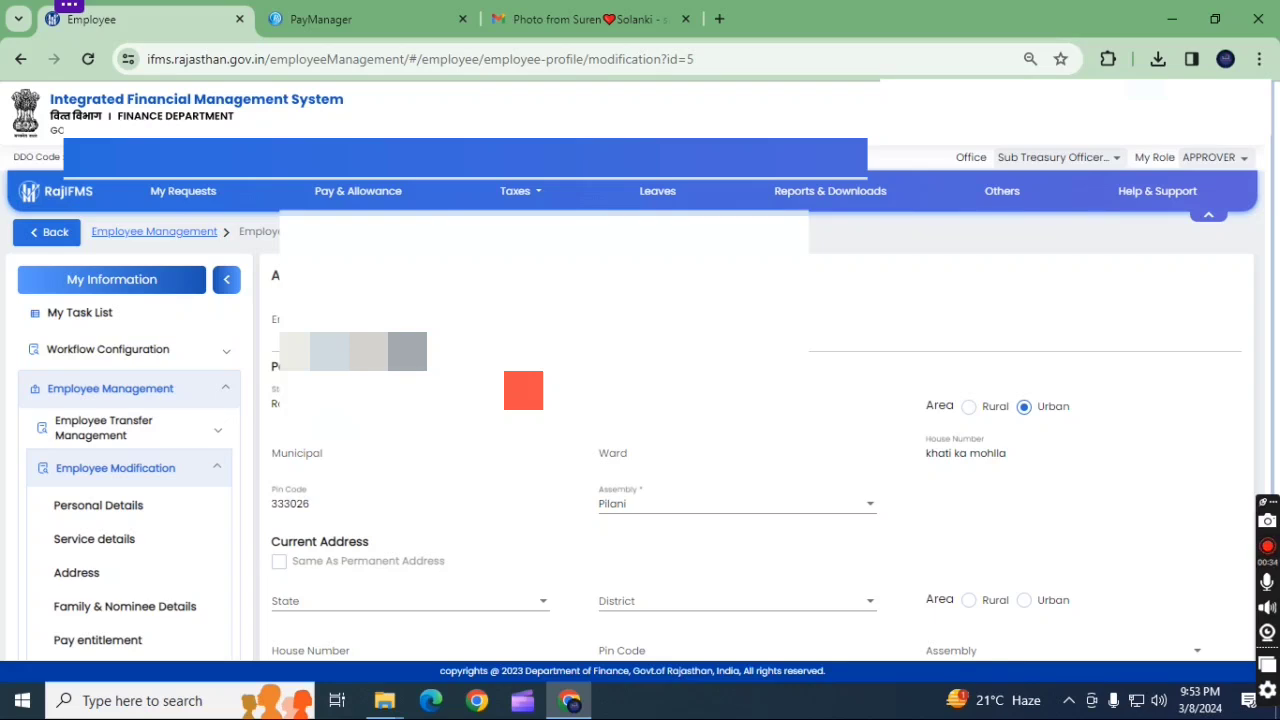
scroll(420, 447, down, 2)
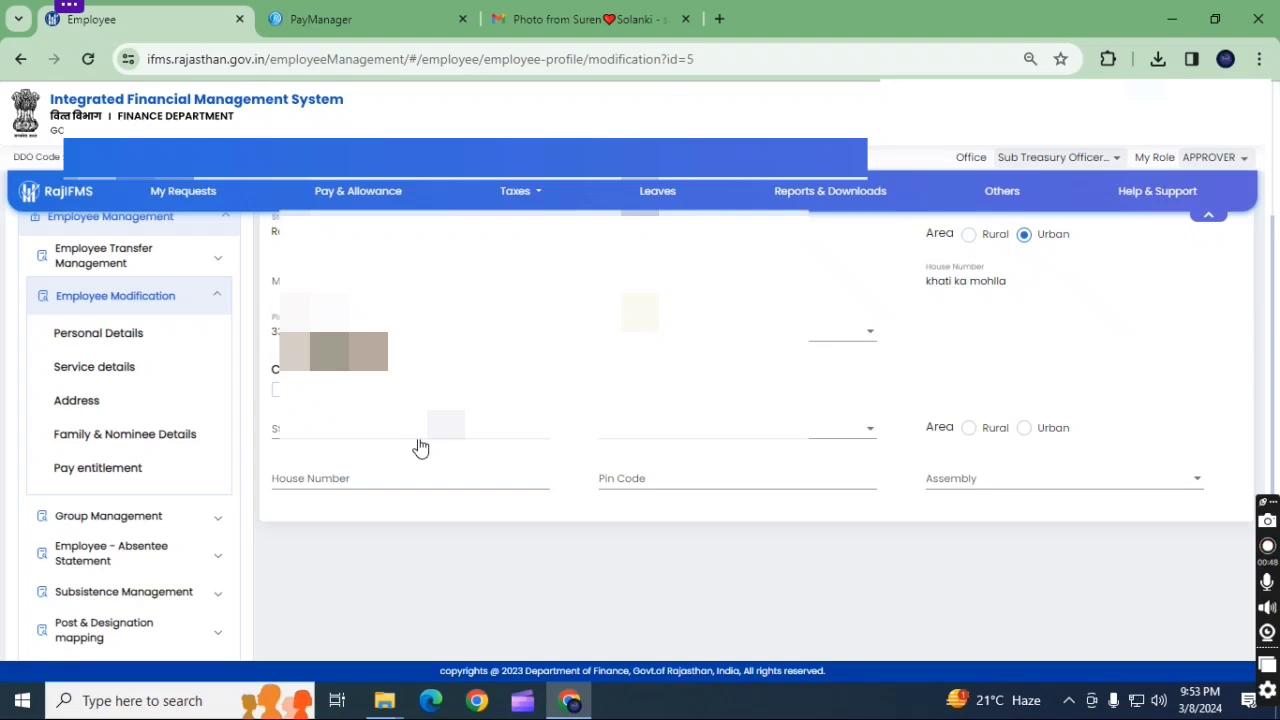
click(368, 392)
click(287, 400)
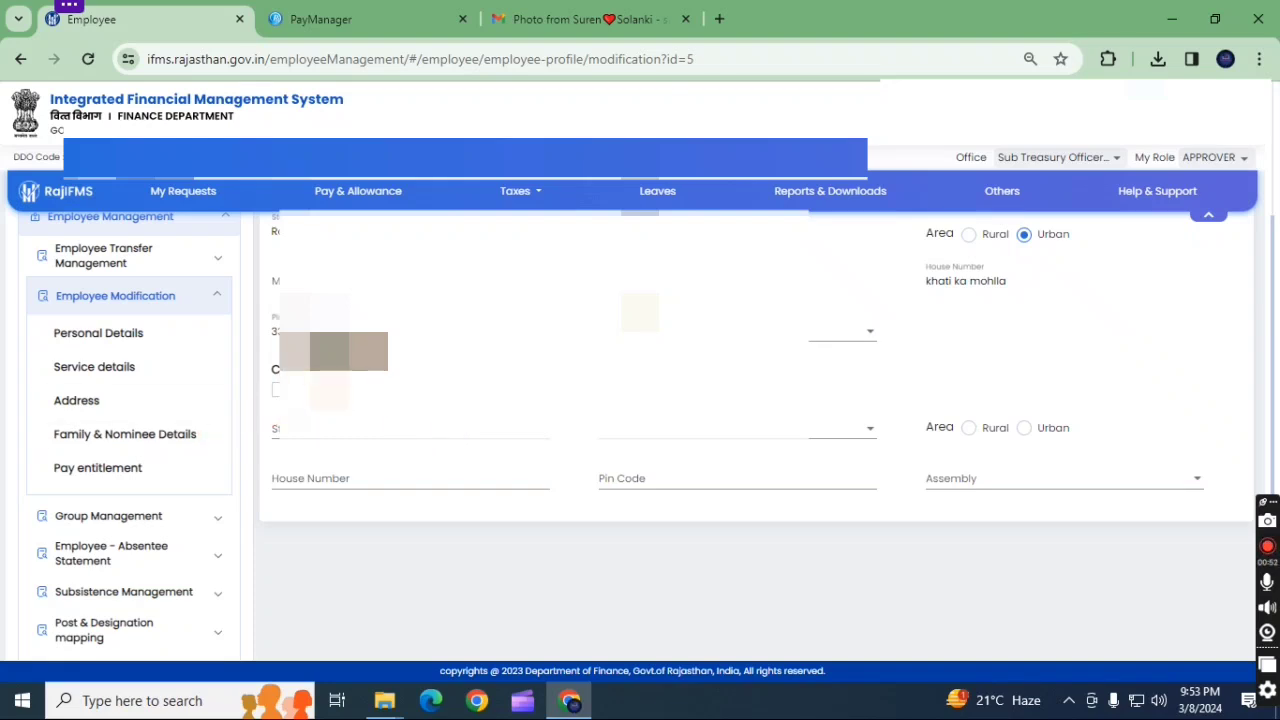
click(287, 401)
View the State options for the current address and examine the area, house number and other fields of the address form
click(350, 438)
click(702, 576)
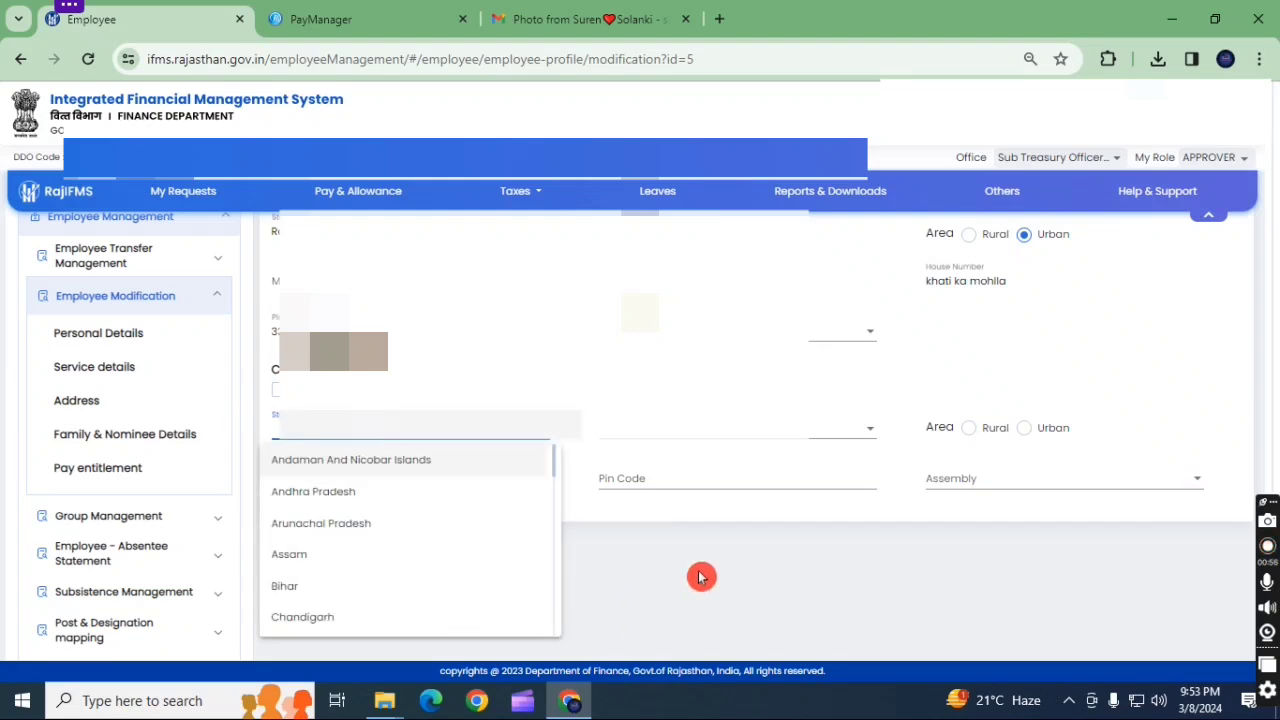
scroll(1026, 431, up, 3)
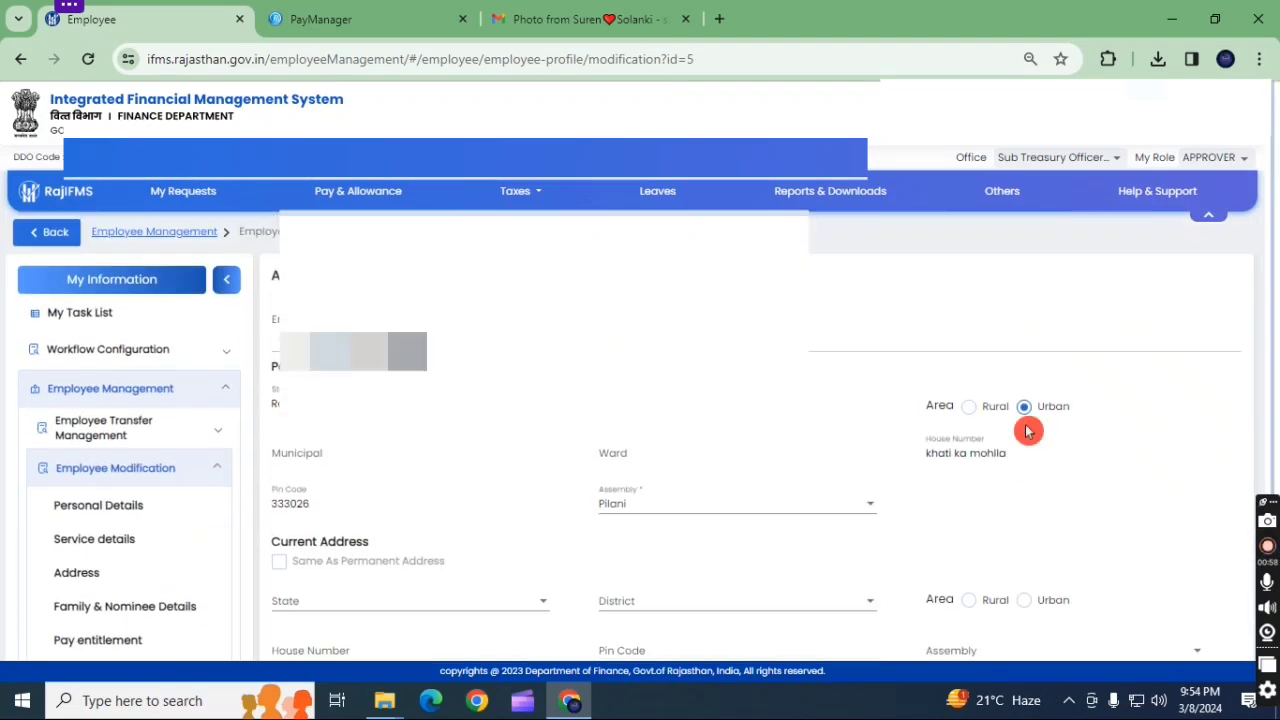
click(1074, 426)
scroll(1050, 440, down, 3)
mouse_move(837, 537)
mouse_down()
mouse_move(430, 505)
mouse_move(811, 491)
mouse_move(1066, 563)
mouse_up()
scroll(1066, 563, up, 1)
key(alt+Left)
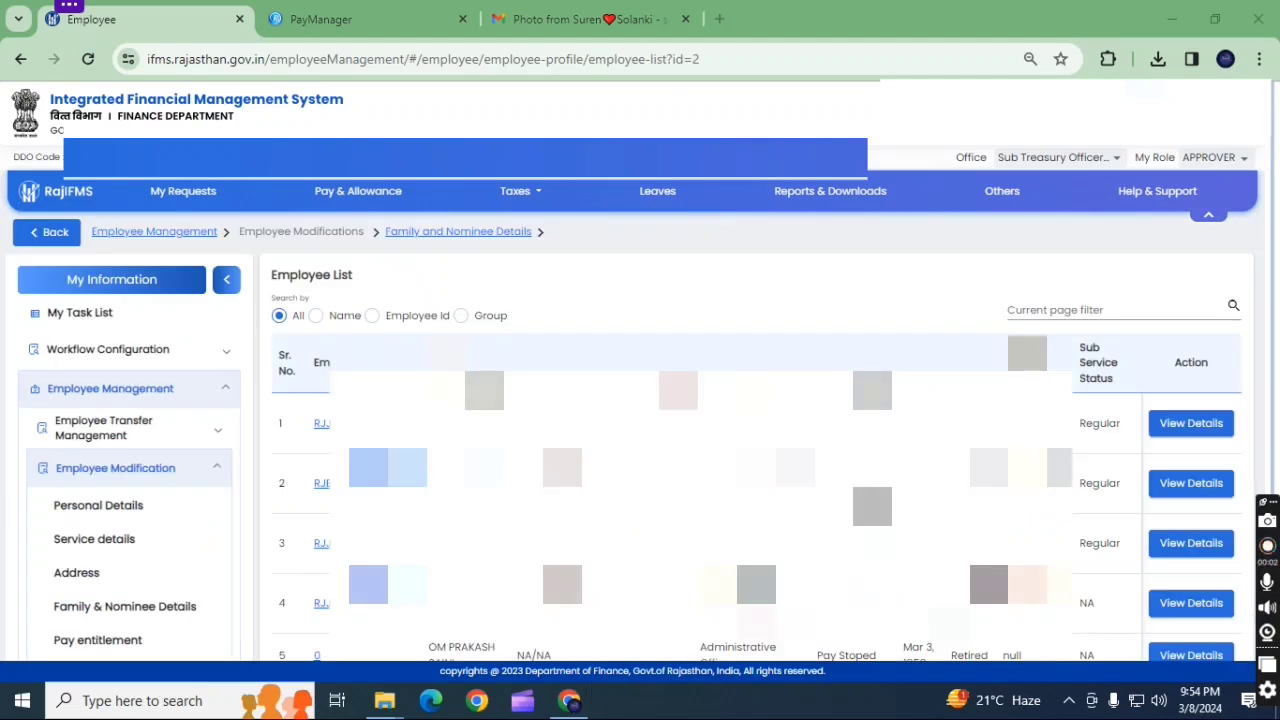
Open the first listed employee's record under Family & Nominee Details
click(86, 632)
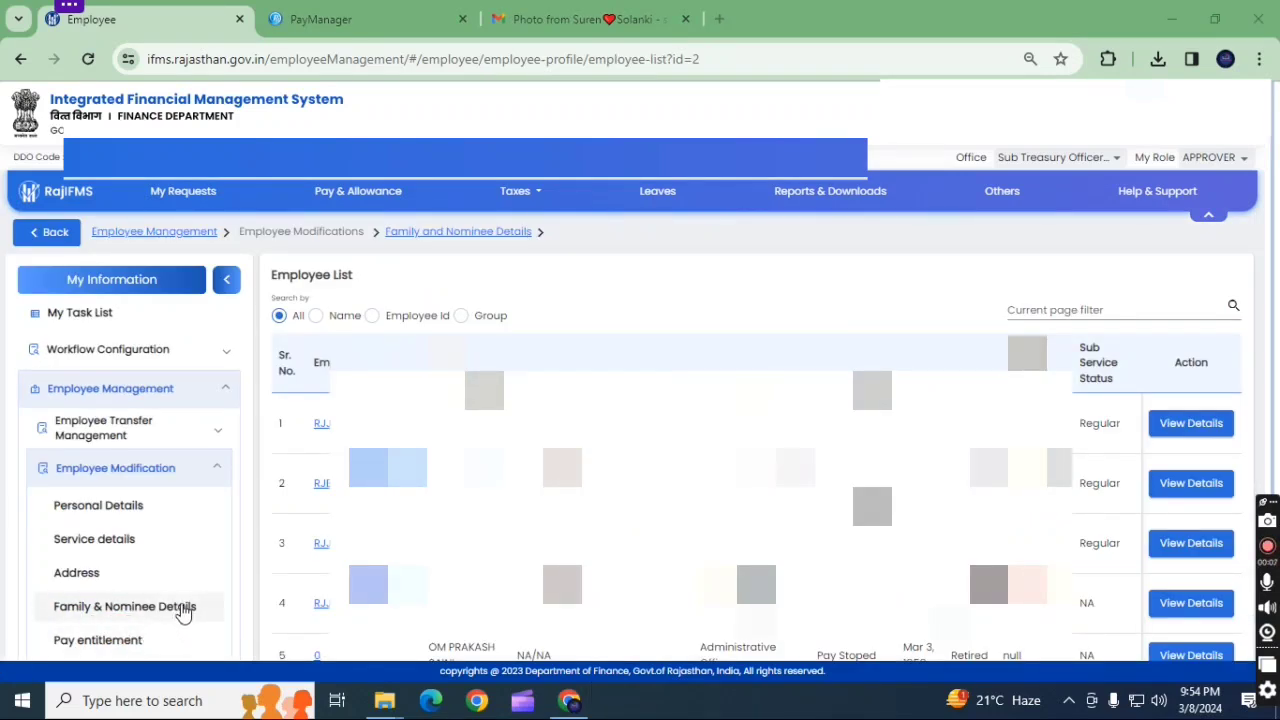
click(198, 600)
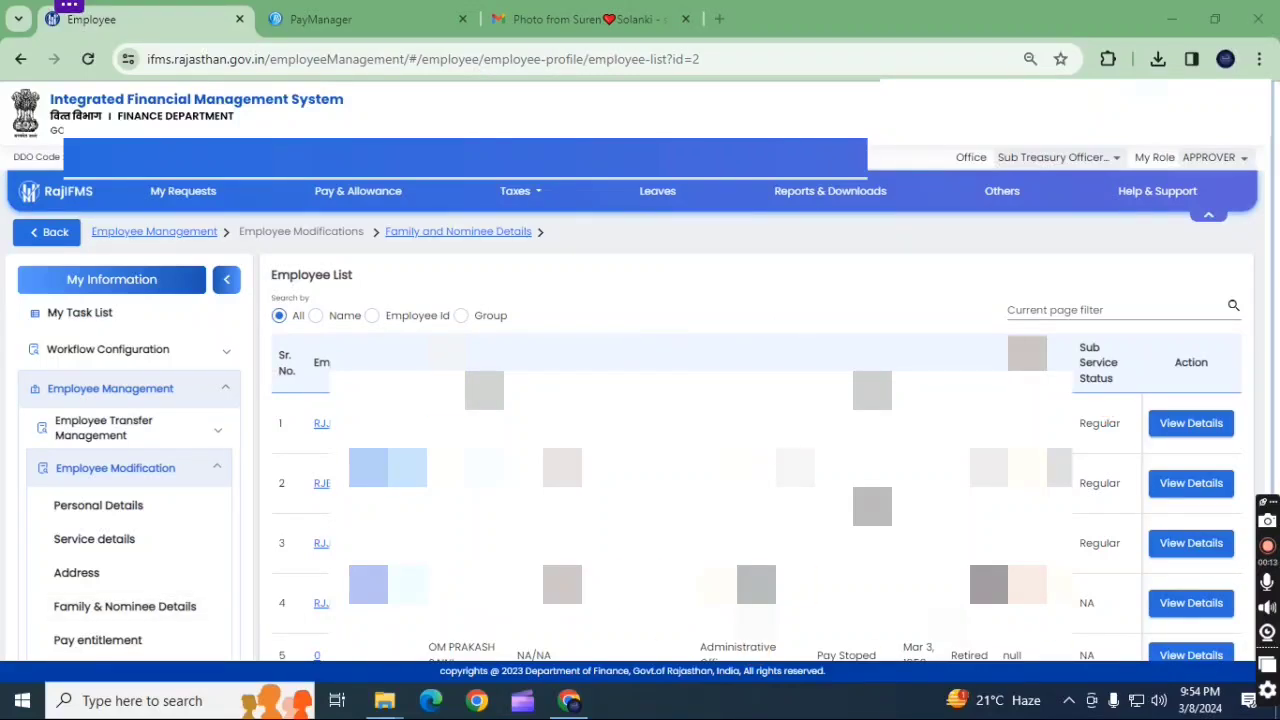
click(1250, 420)
click(1212, 432)
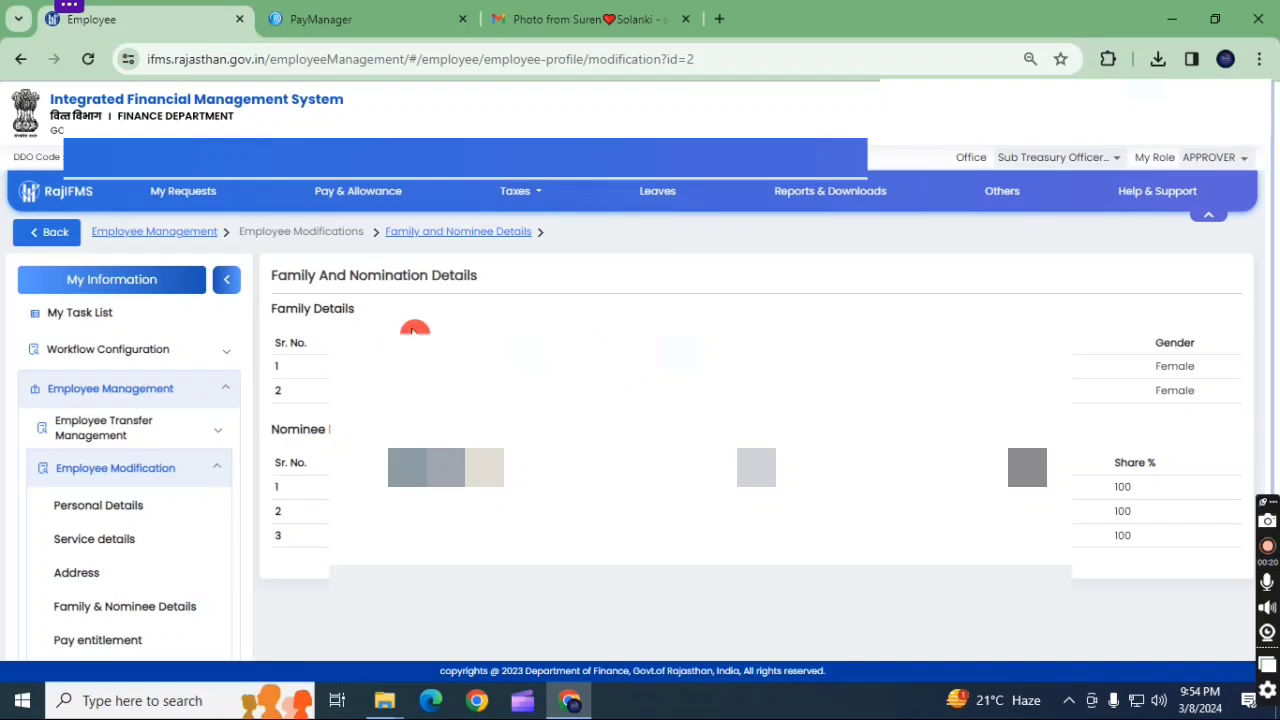
Examine the employee's family details and nominee details, including gender and share percentages
scroll(1148, 470, down, 2)
scroll(700, 480, up, 2)
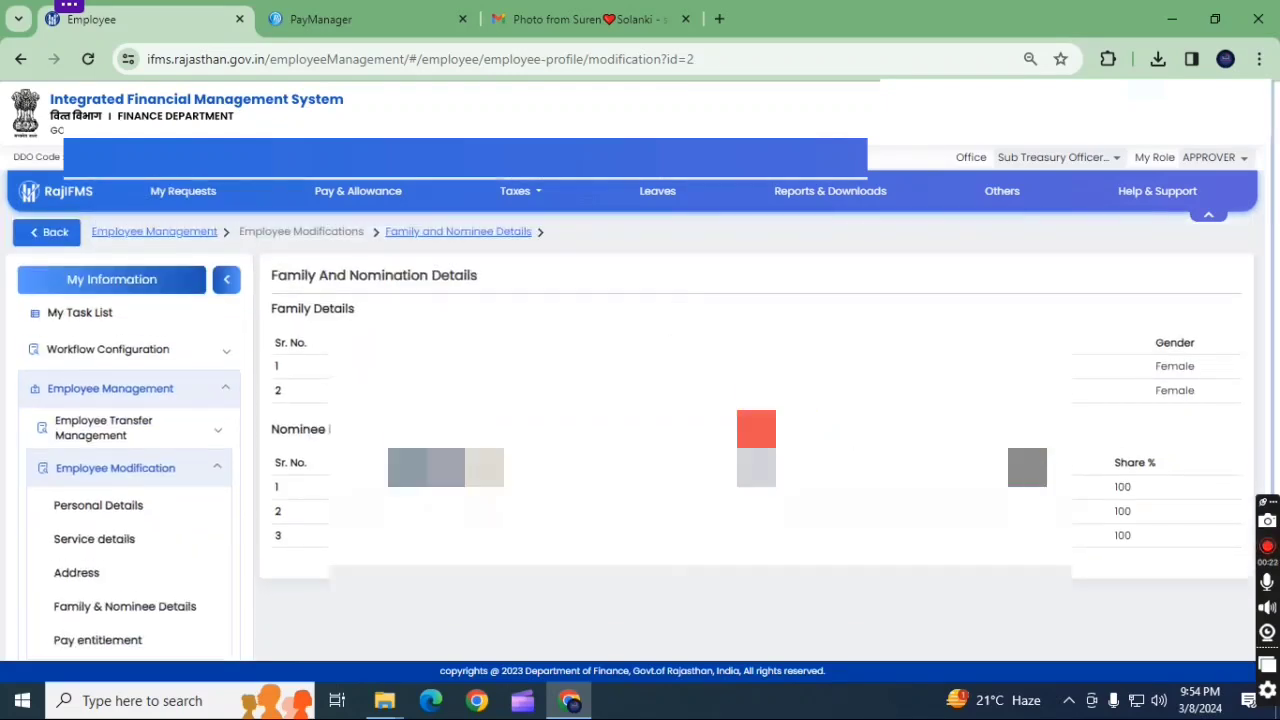
click(316, 492)
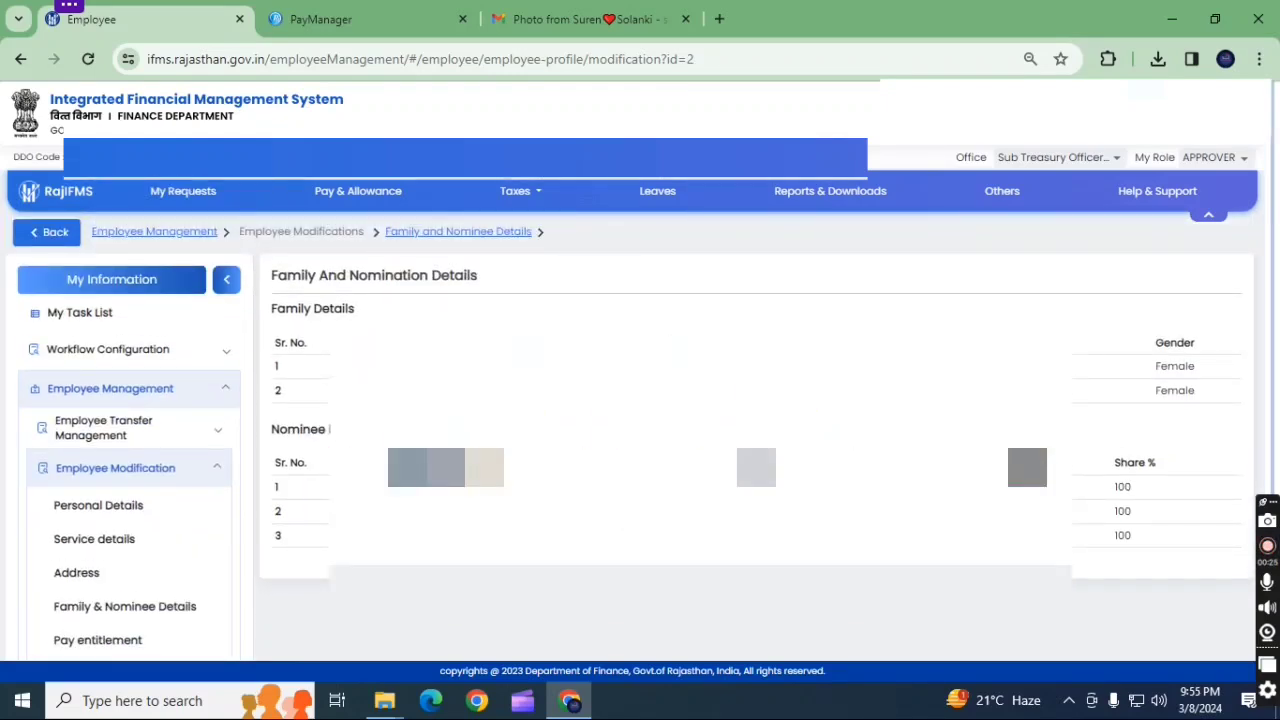
click(299, 502)
click(720, 669)
scroll(1194, 457, down, 2)
scroll(1194, 457, up, 2)
scroll(820, 500, down, 2)
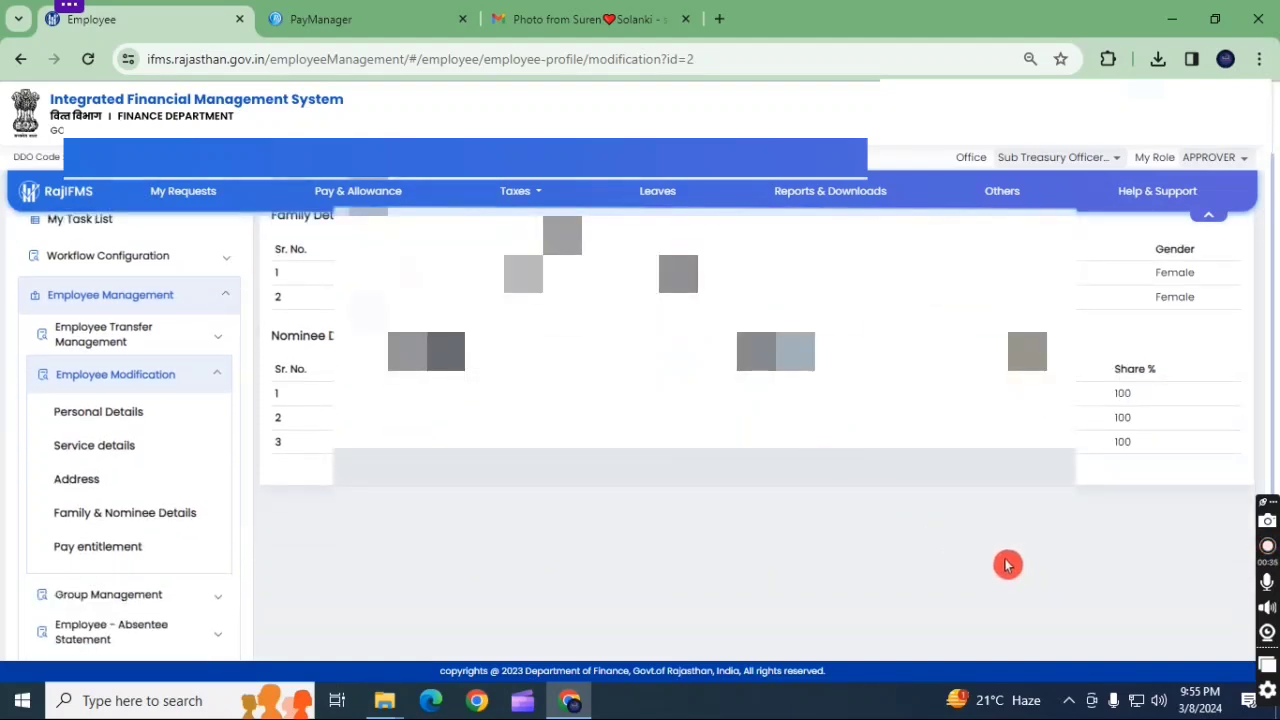
scroll(1183, 424, up, 2)
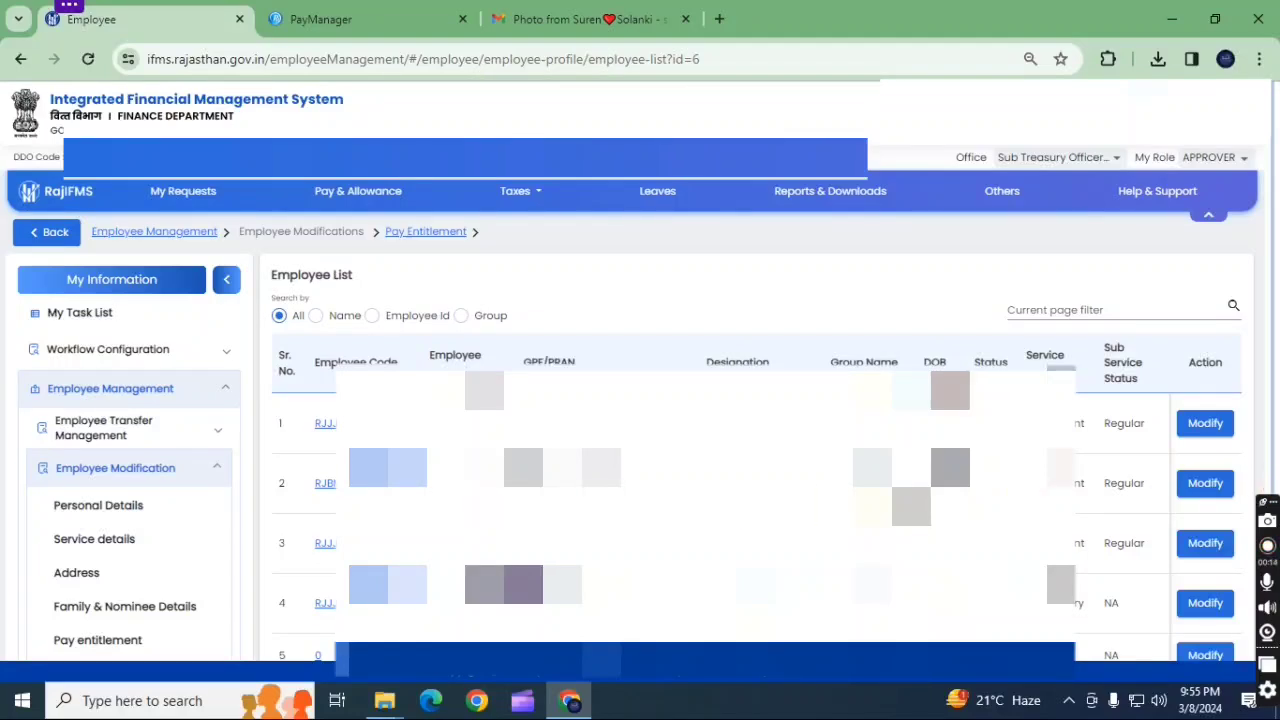
Open the first listed employee's pay entitlement for modification and view the Basic Pay options
click(1203, 426)
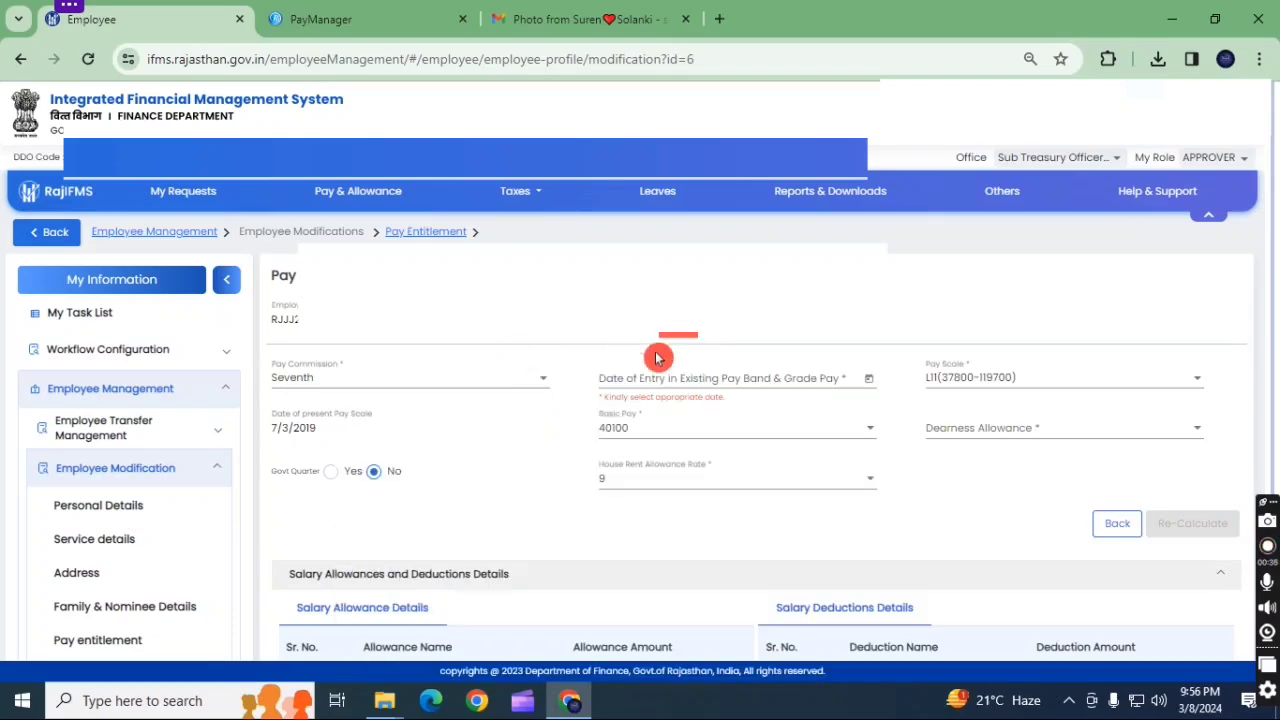
click(757, 432)
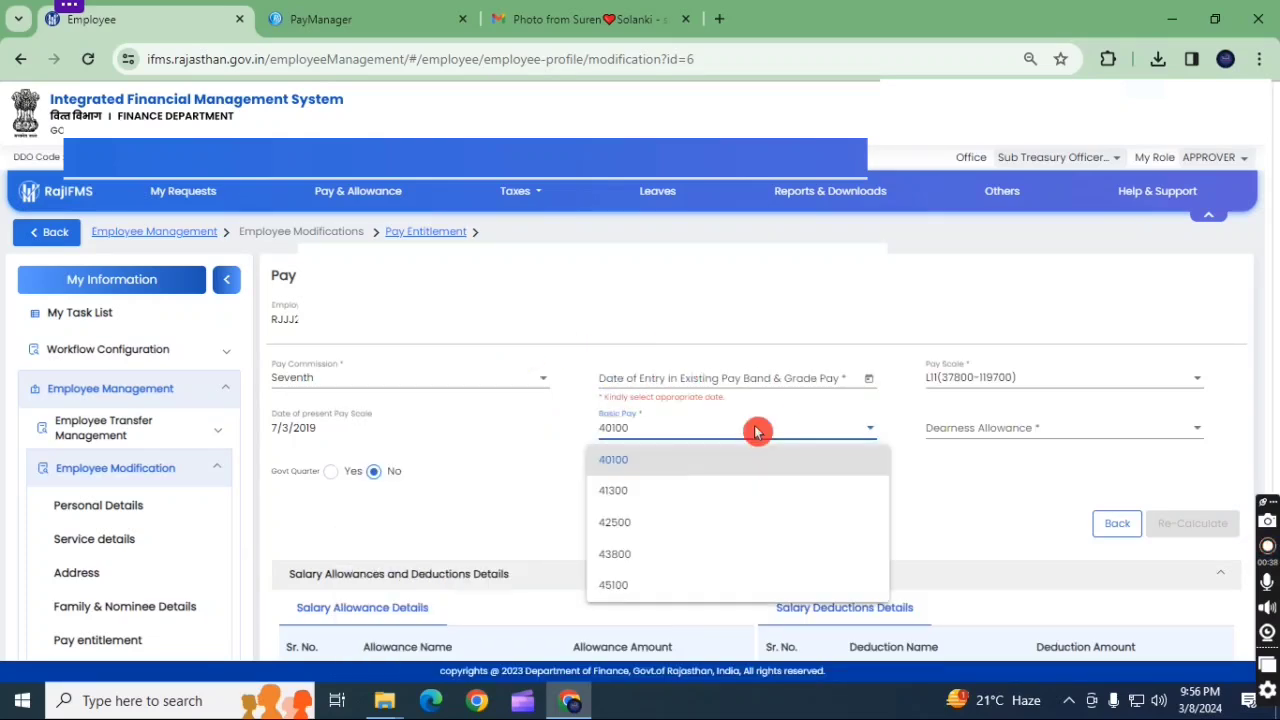
click(465, 532)
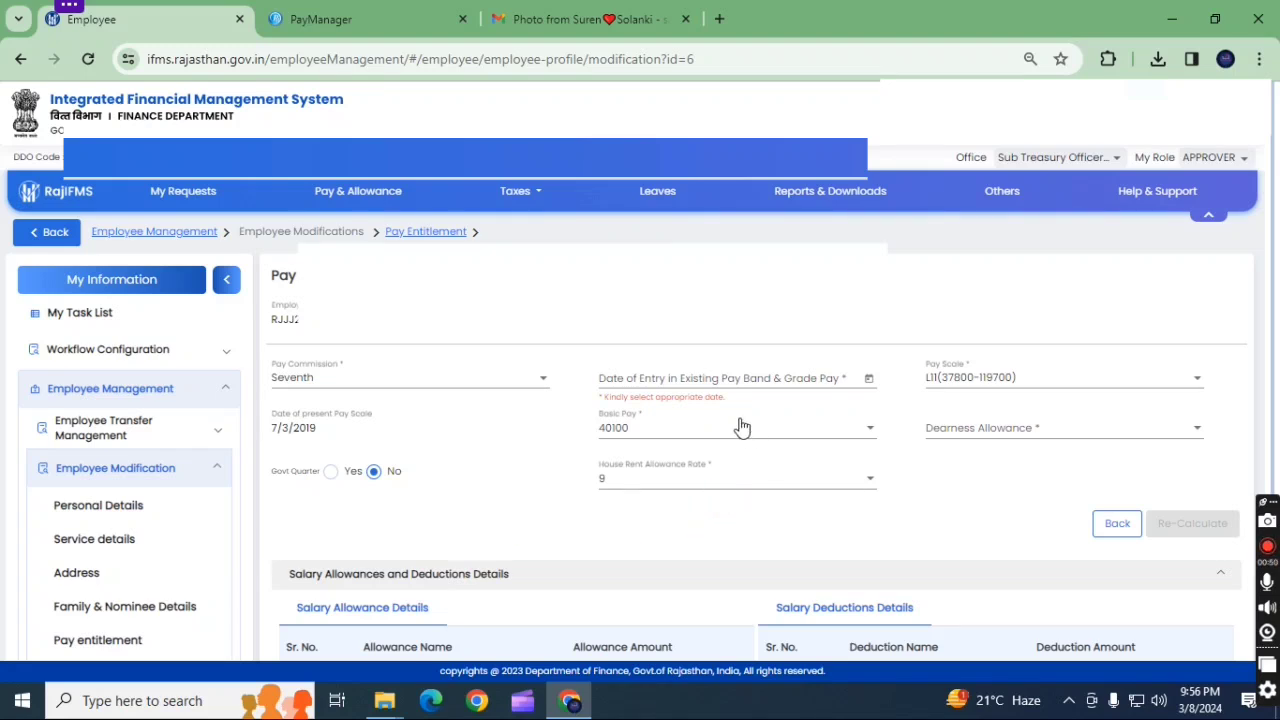
Set the Date of Entry in Existing Pay Band & Grade Pay to 9/3/2024 and look at the Pay Scale field
click(750, 379)
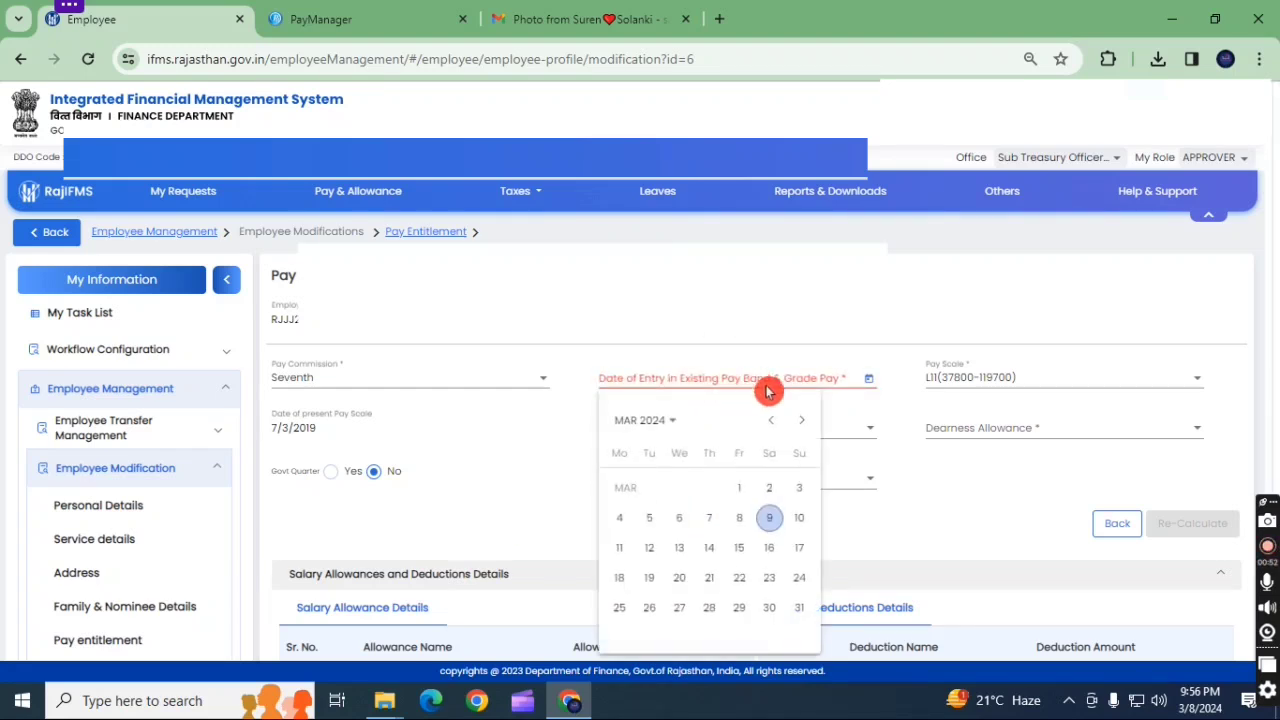
click(916, 526)
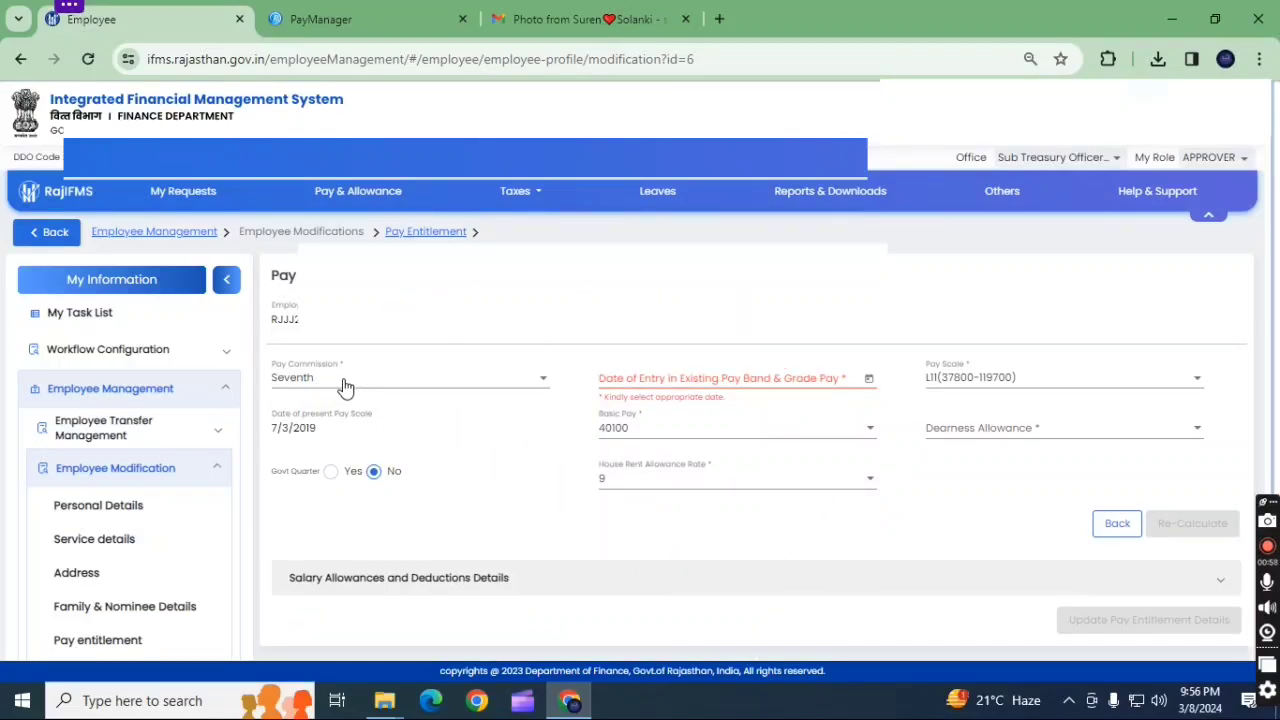
drag(726, 389, 636, 408)
click(866, 380)
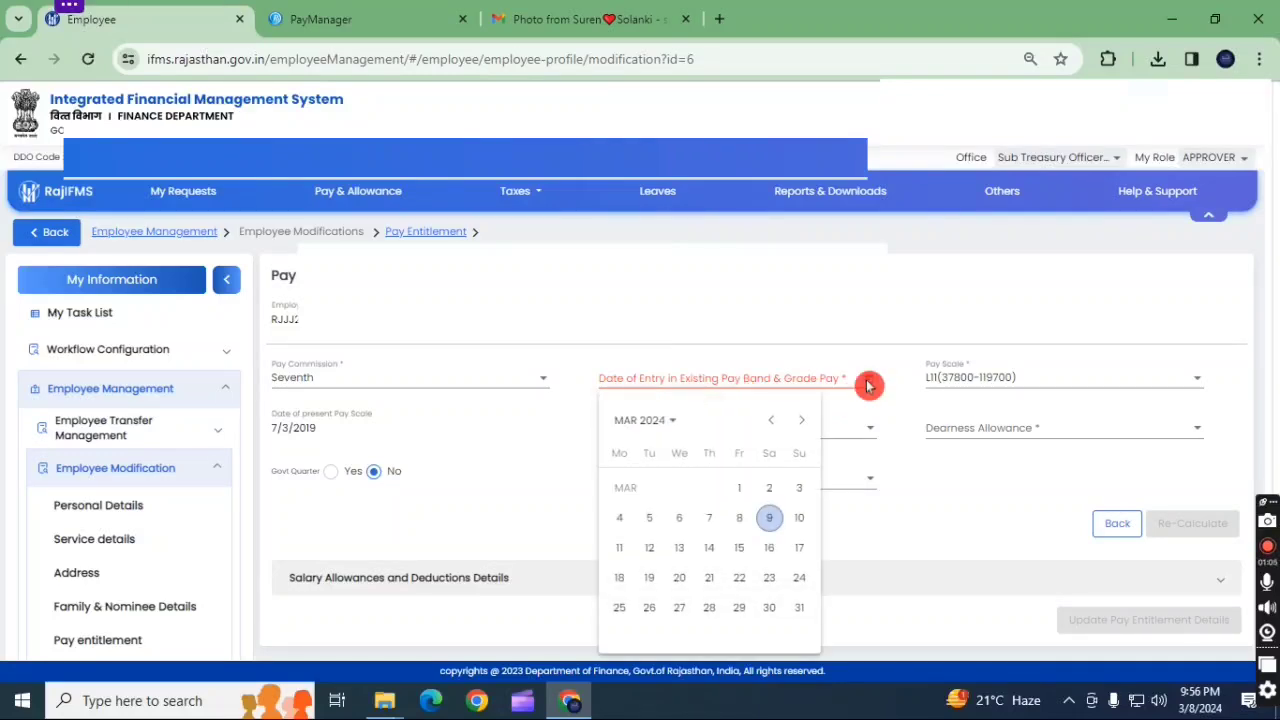
click(769, 517)
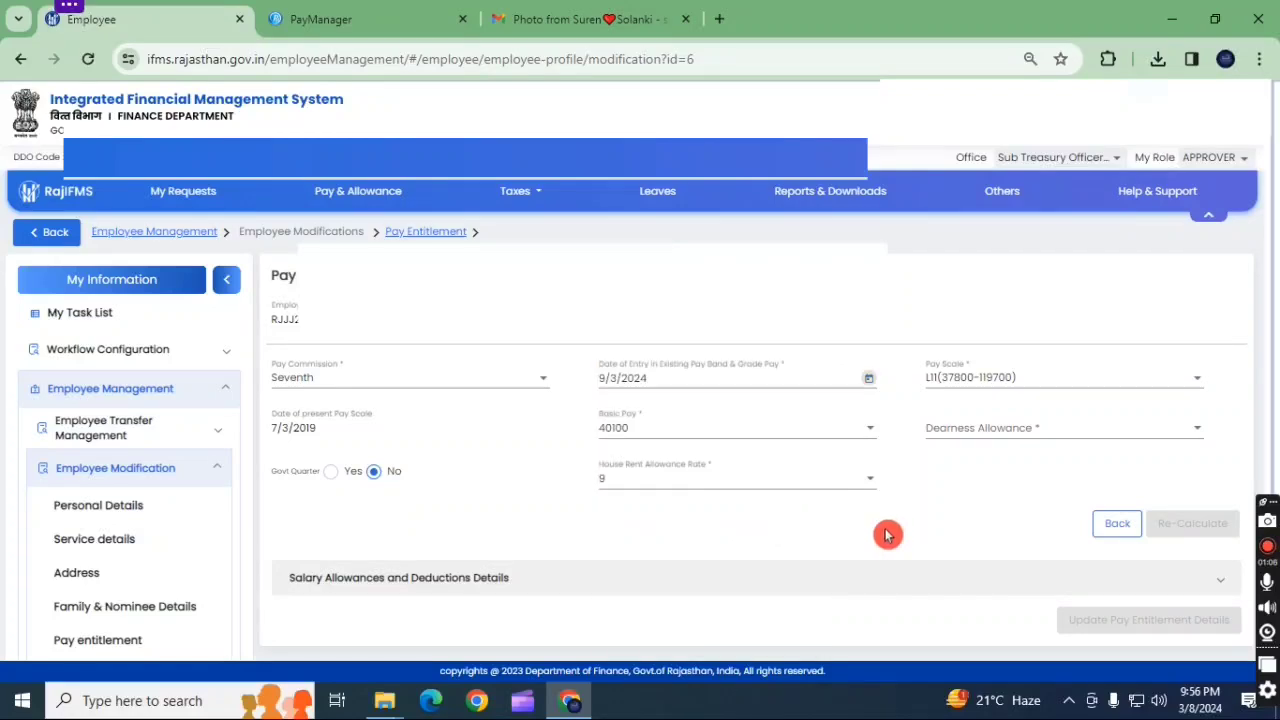
click(1013, 377)
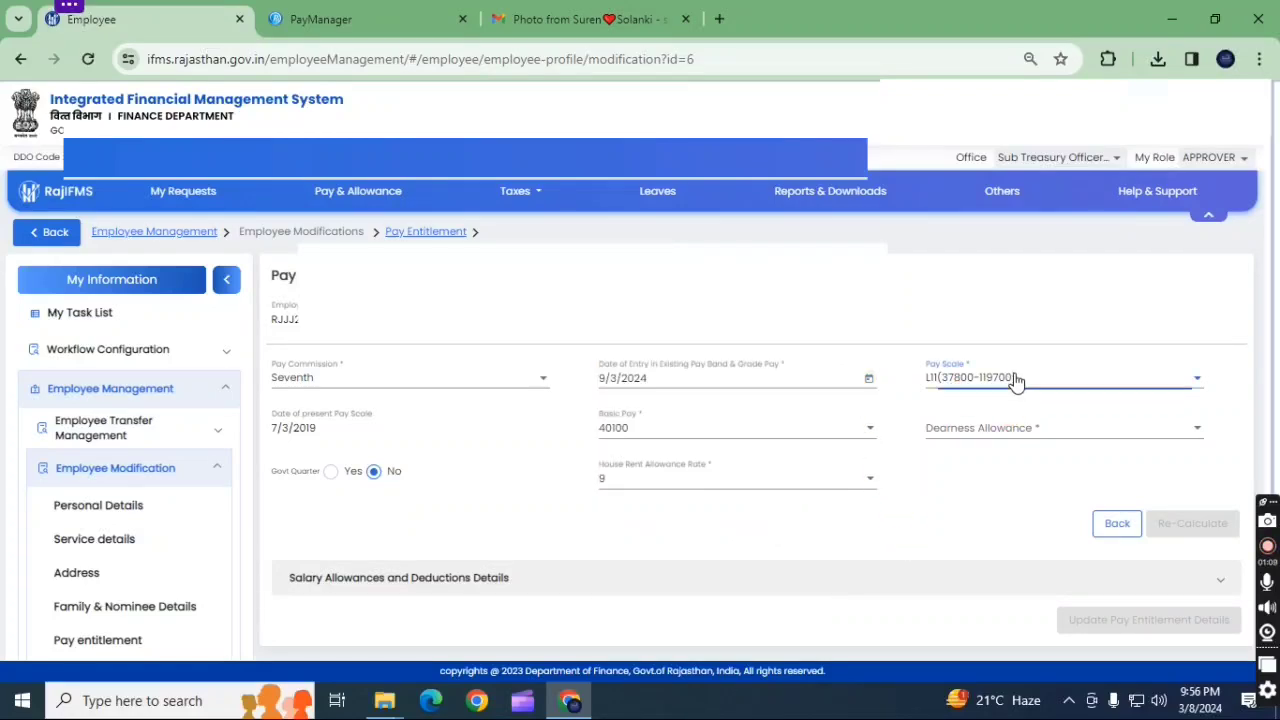
click(851, 540)
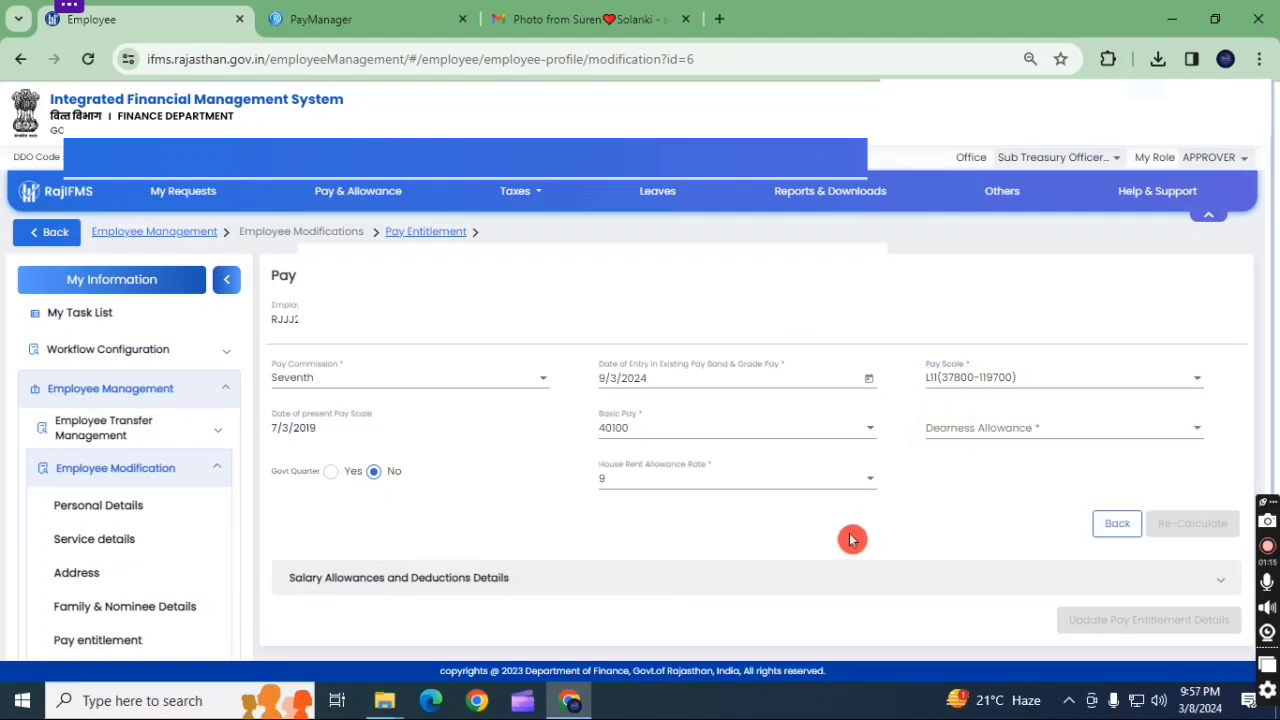
click(1043, 379)
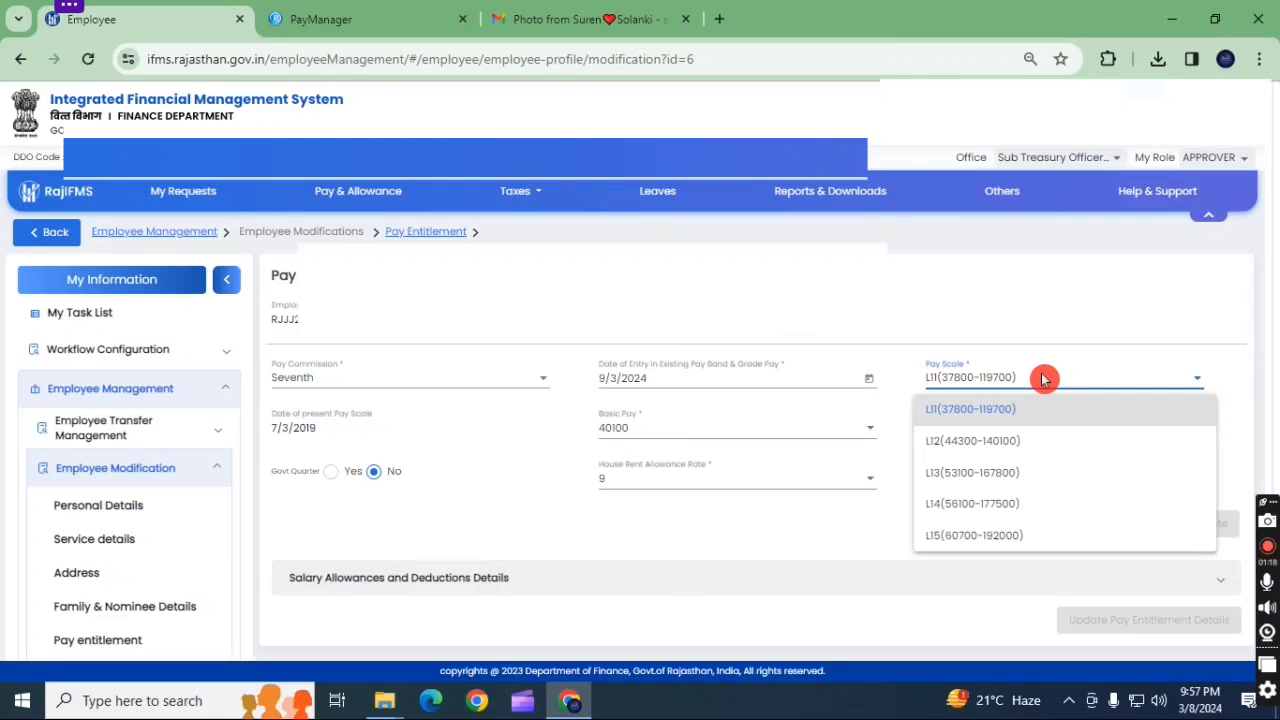
click(968, 411)
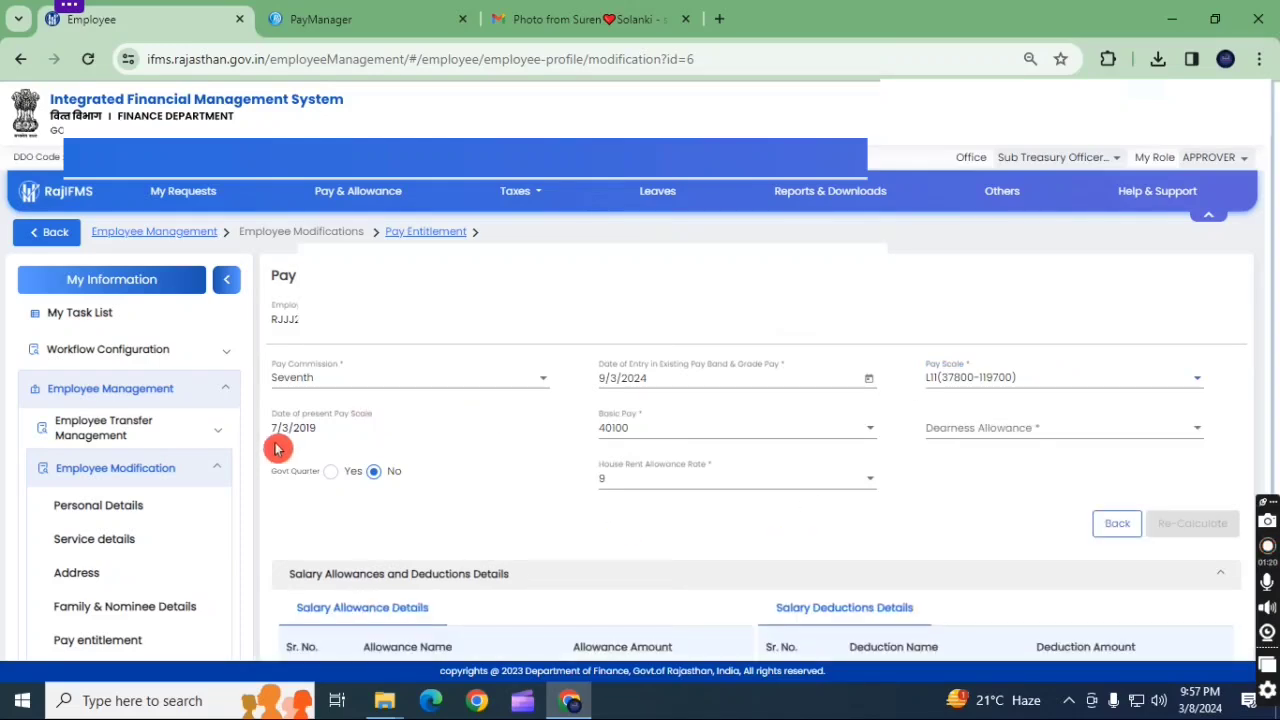
click(717, 431)
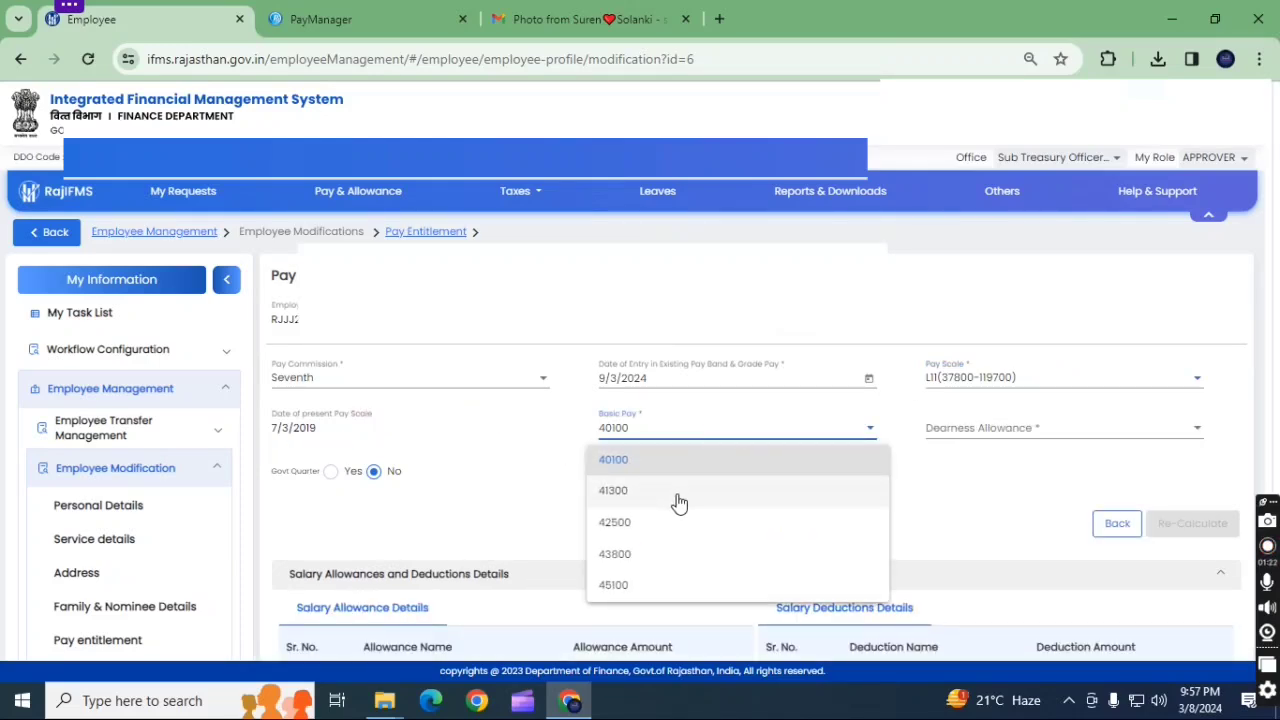
click(1009, 516)
Set the Dearness Allowance to 46 and look at the House Rent Allowance Rate options
click(1171, 430)
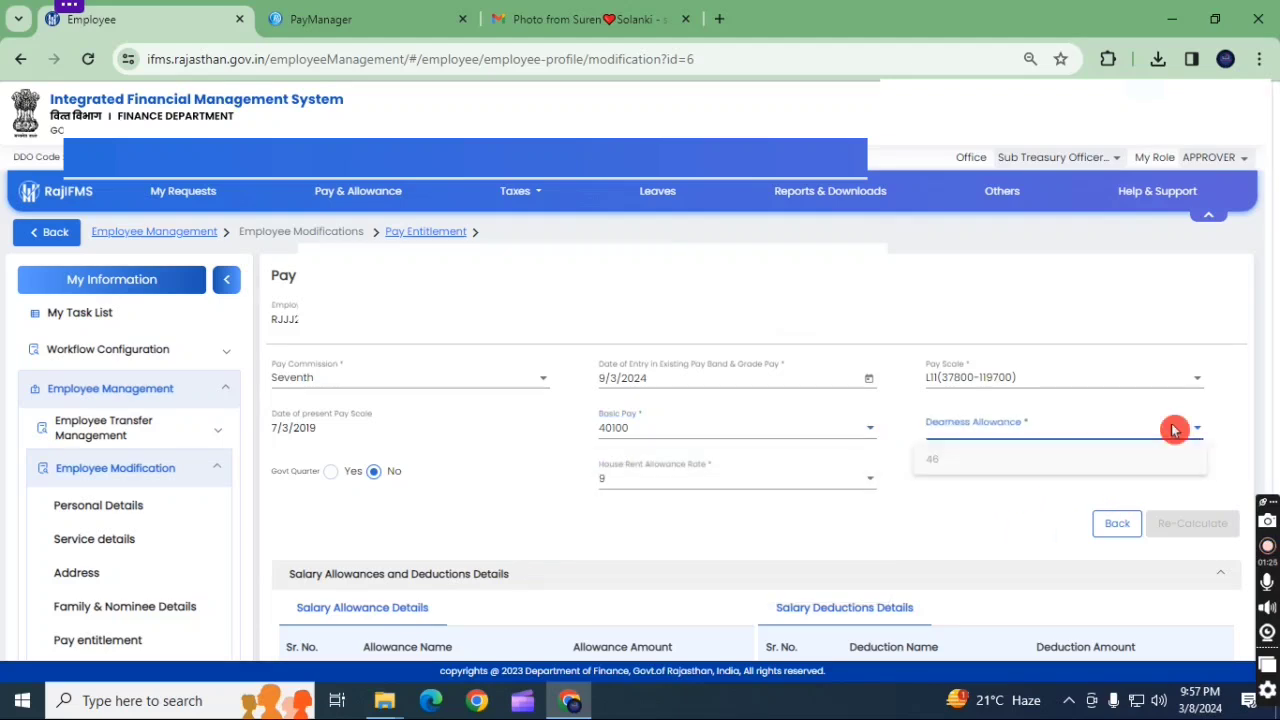
click(957, 466)
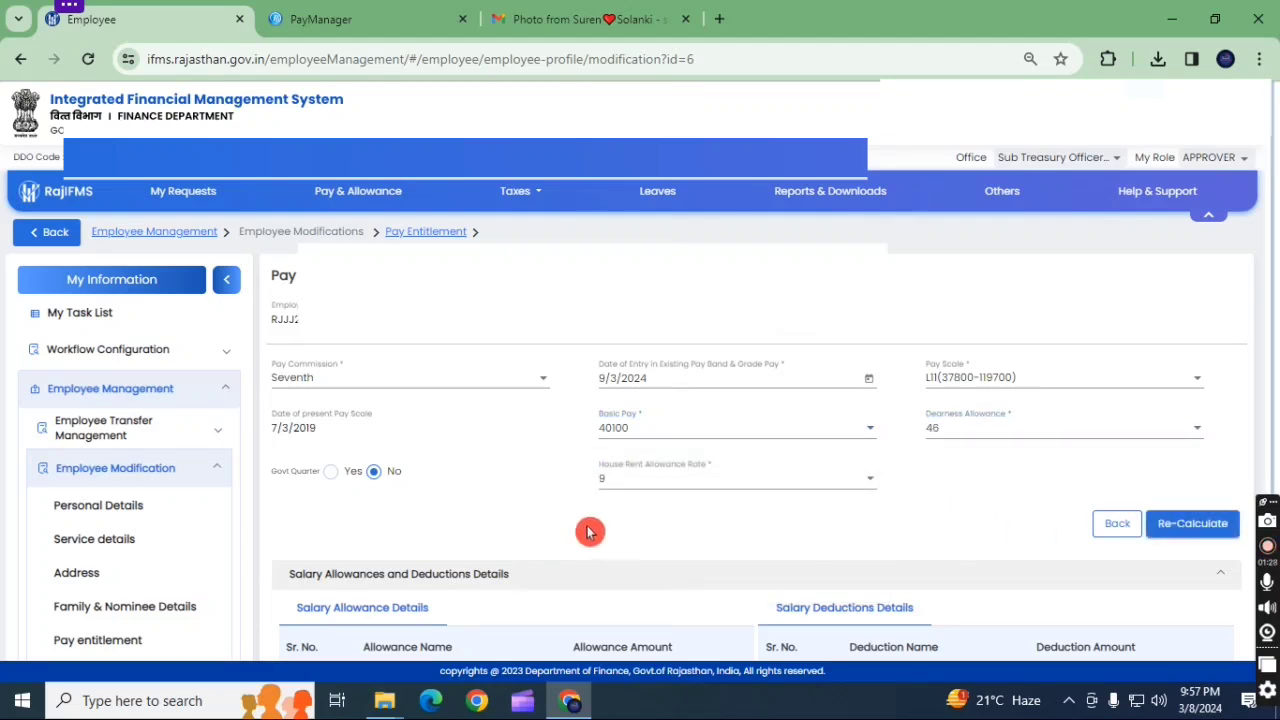
click(697, 481)
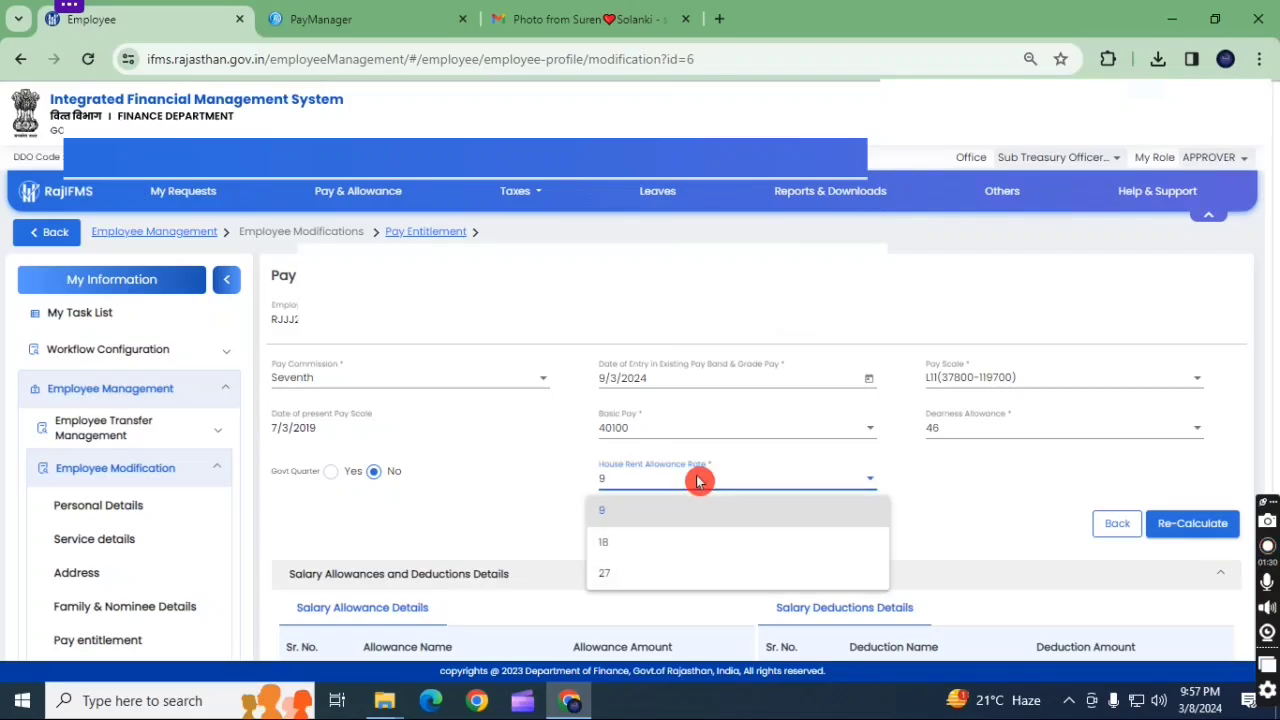
click(427, 517)
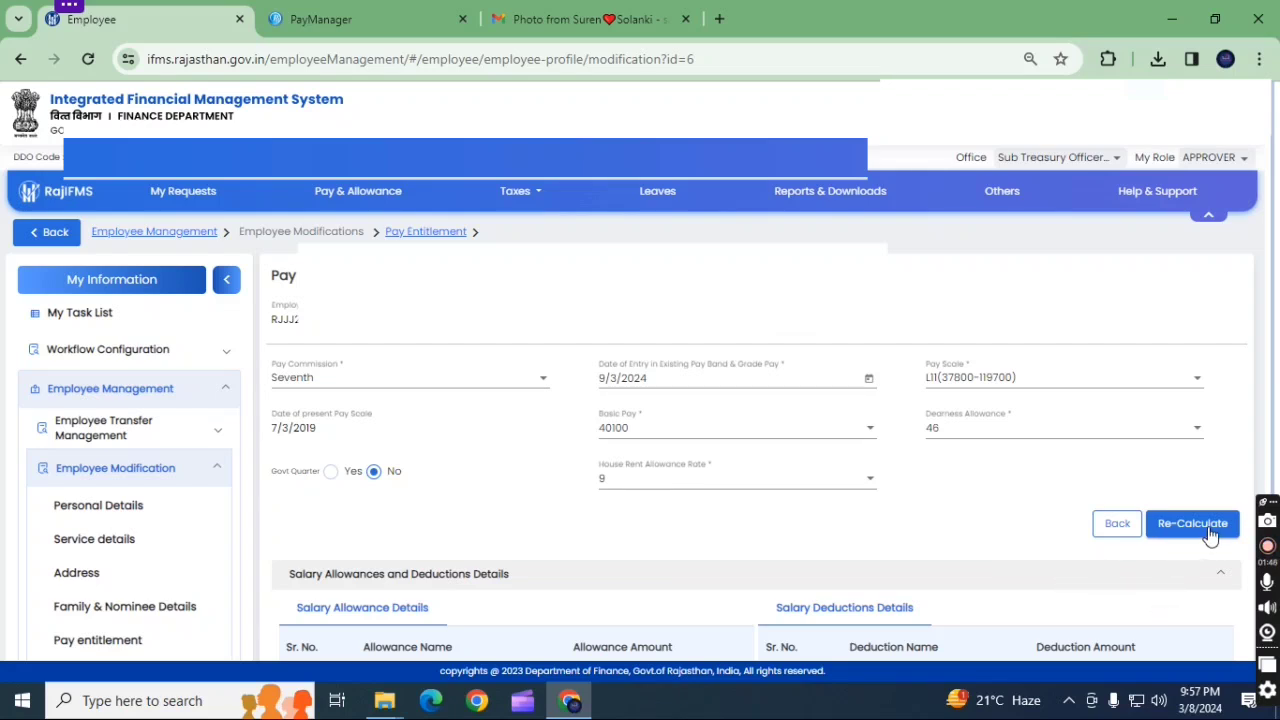
Examine the employee's salary allowance and deduction details in the pay entitlement form
drag(861, 549, 809, 530)
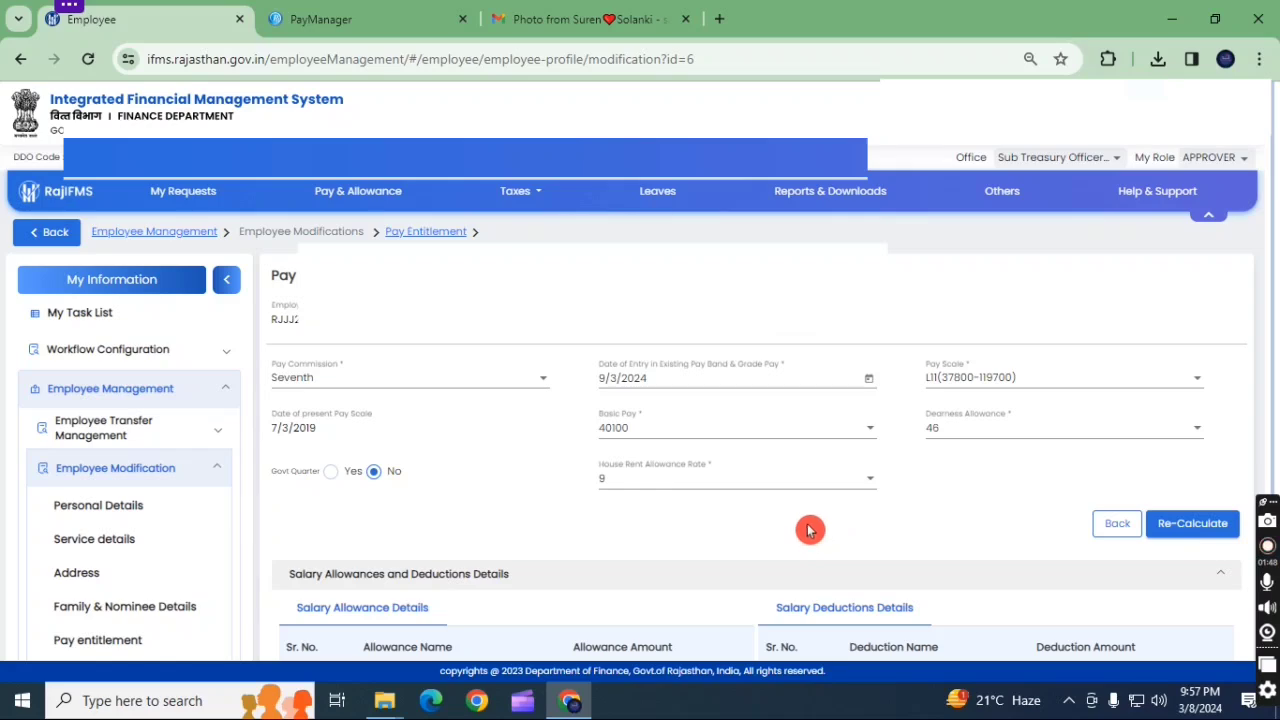
scroll(600, 549, down, 3)
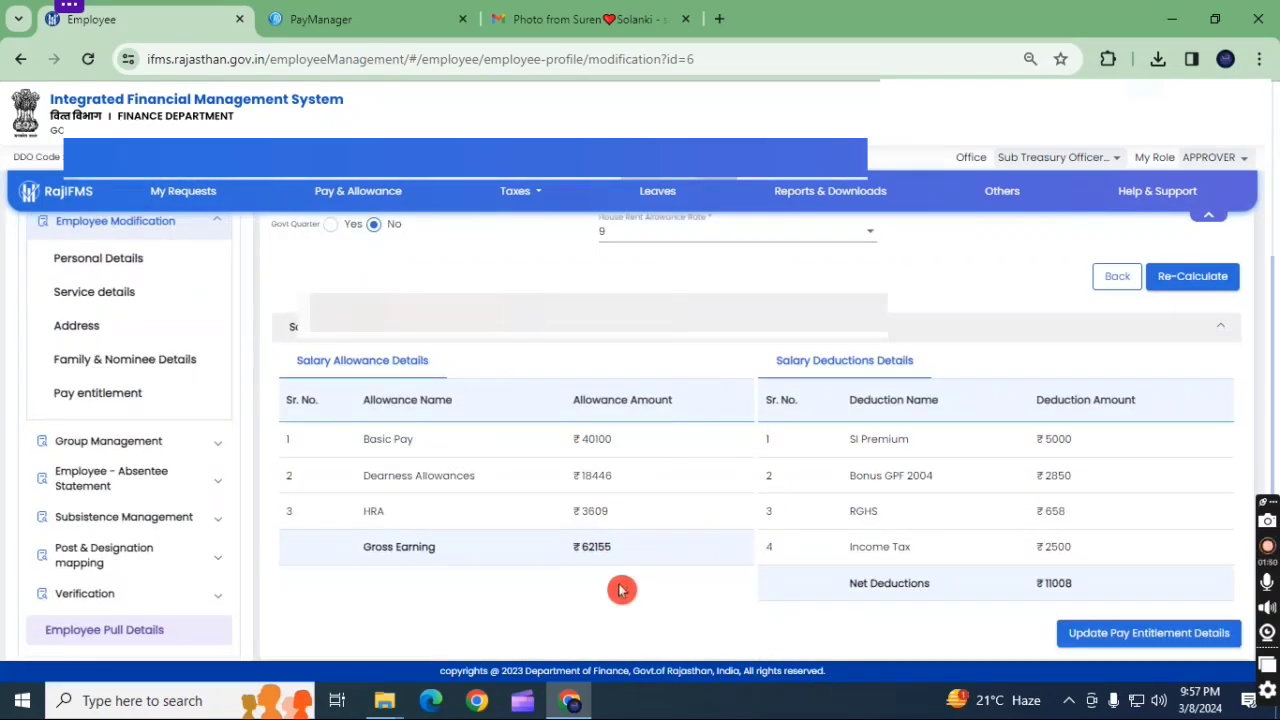